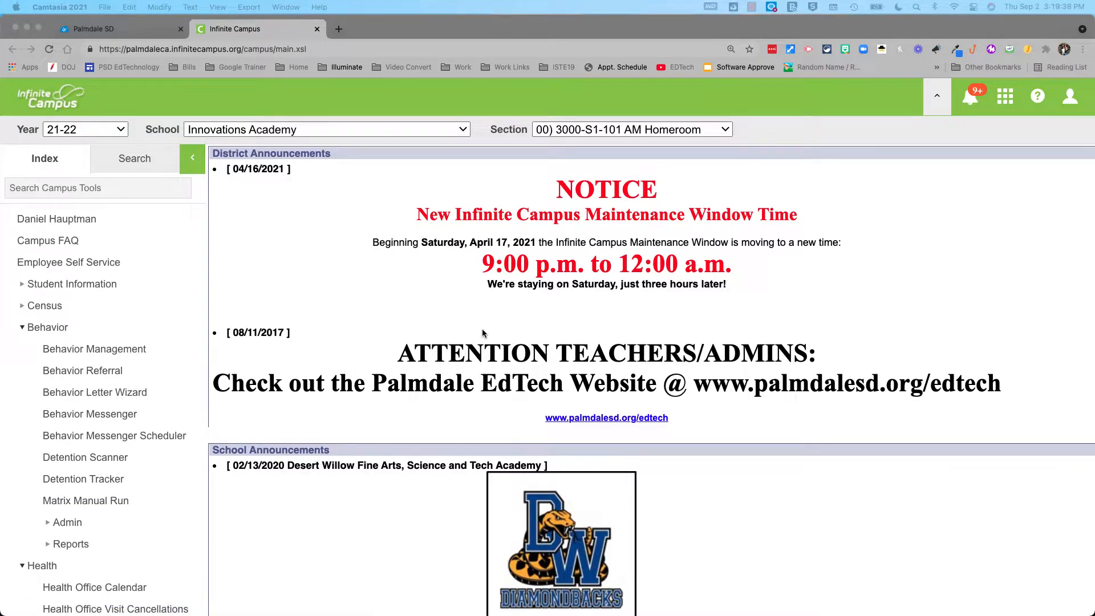
# Open the Throwing Rocks Behavior Incident Notice from Process Alerts, then go to Behavior Management
pyautogui.scroll(-10, 481, 333)
pyautogui.scroll(-5, 402, 353)
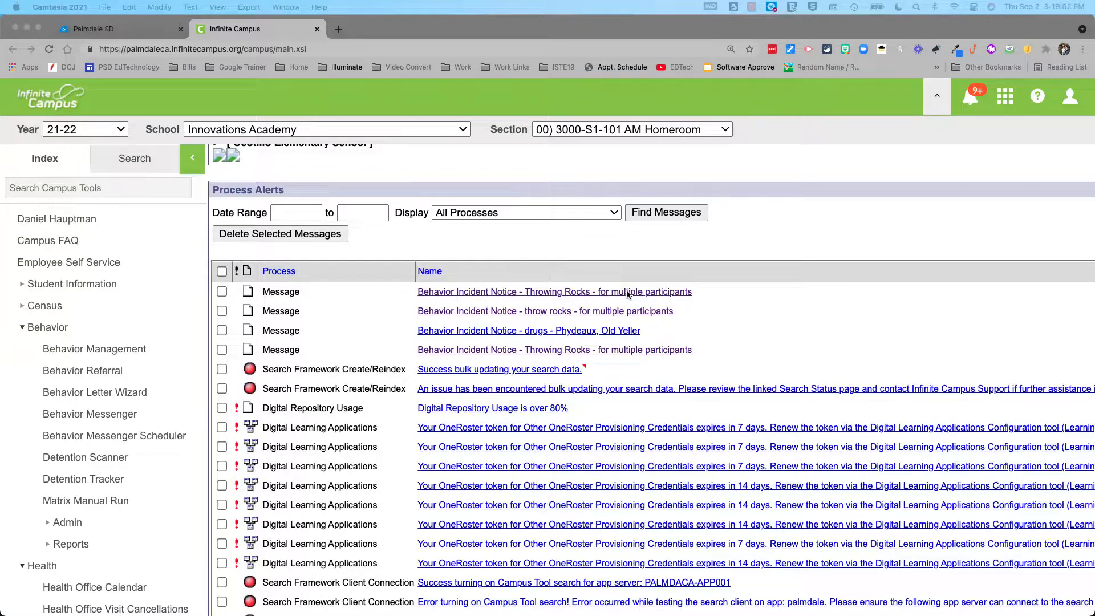
pyautogui.click(588, 294)
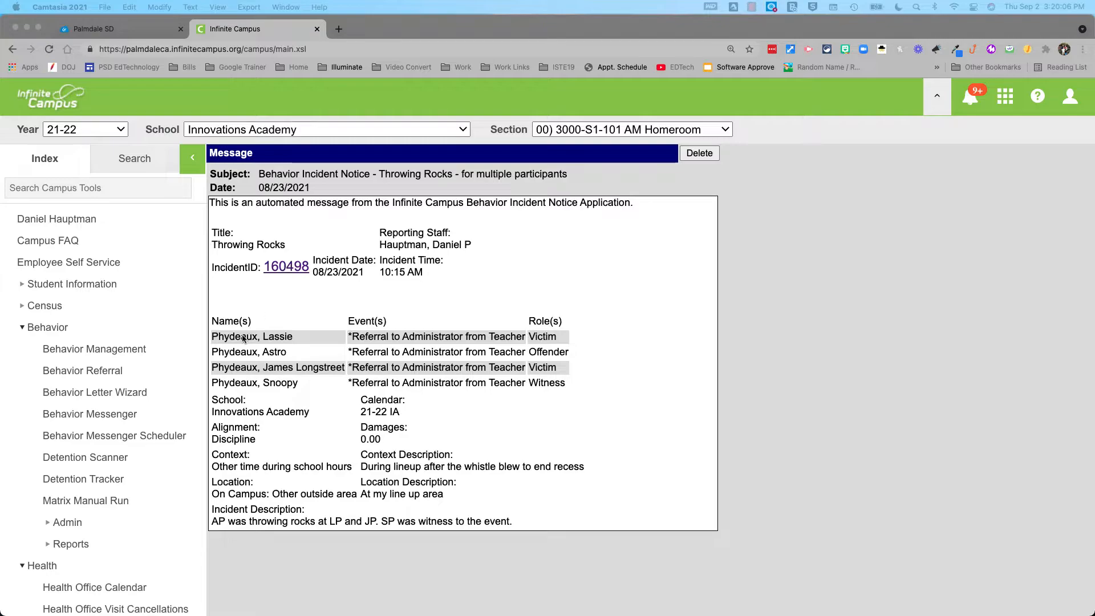
pyautogui.click(117, 348)
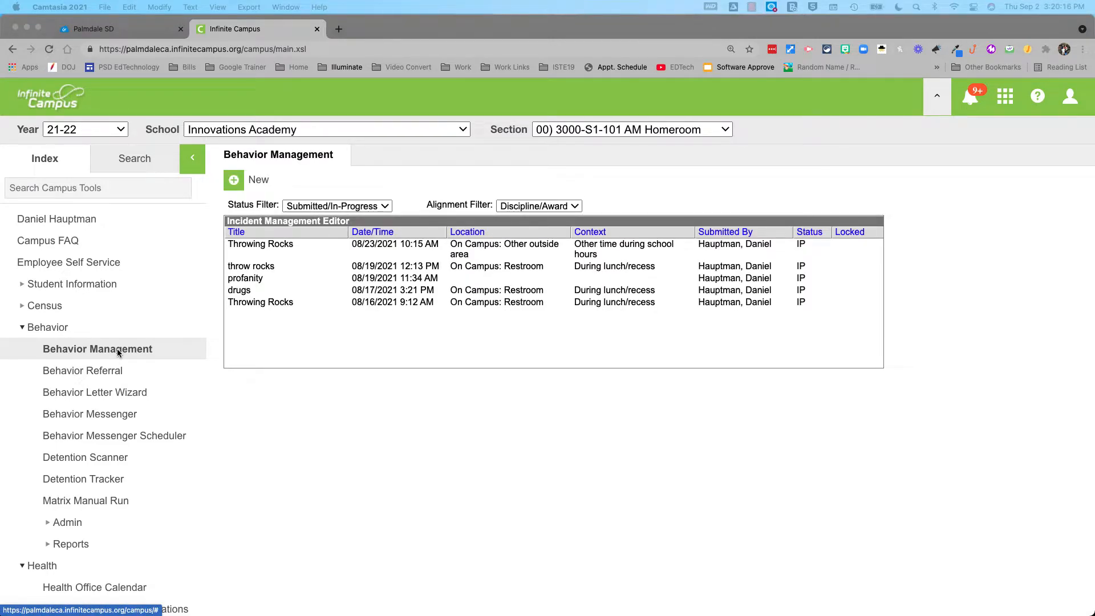
pyautogui.click(306, 207)
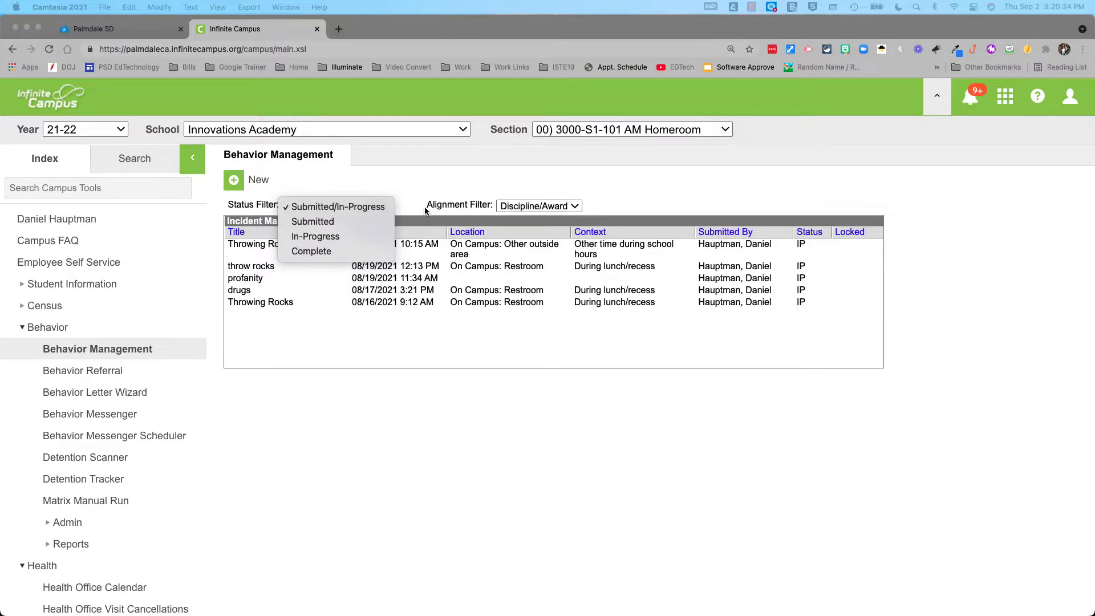
# Keep the Submitted/In-Progress and Discipline/Award filters and open the 08/23/2021 Throwing Rocks incident
pyautogui.click(442, 189)
pyautogui.click(533, 206)
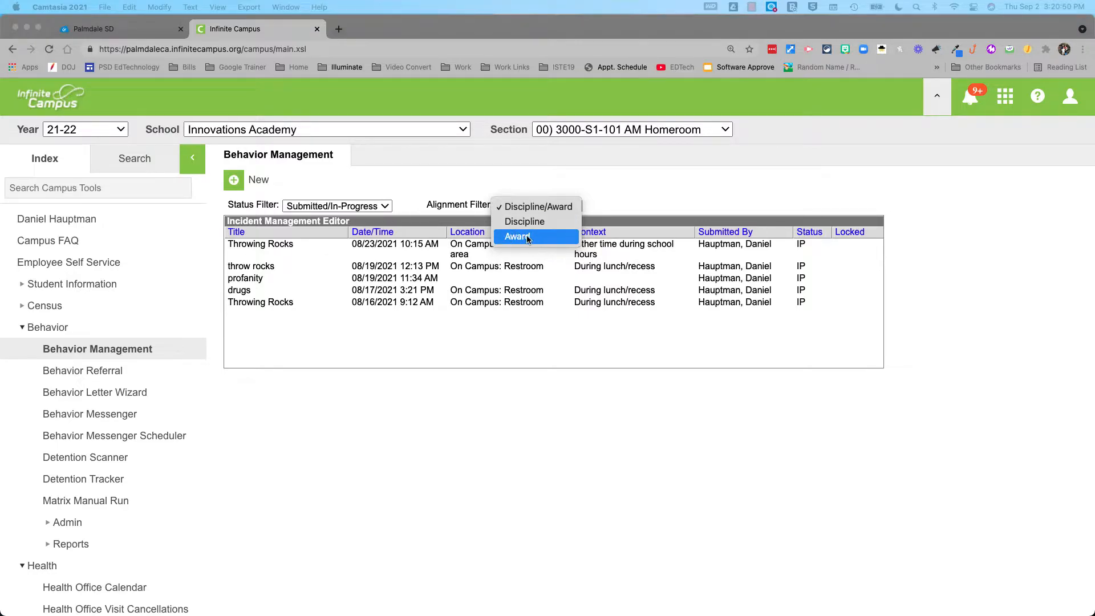
pyautogui.click(422, 199)
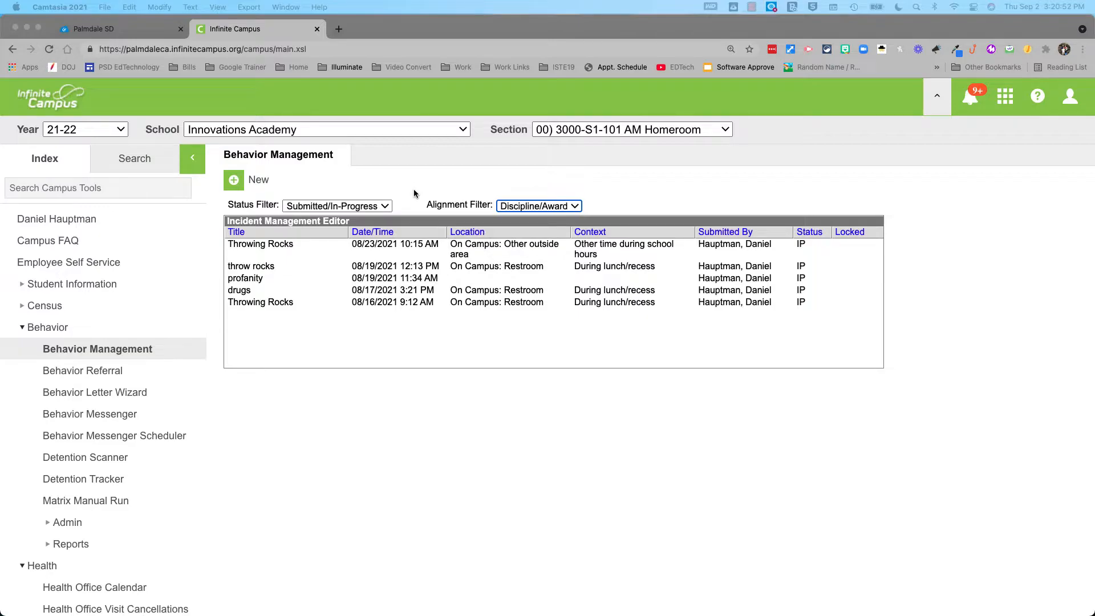
pyautogui.click(496, 248)
# Leave the incident status at In-Progress and open the Referral to Administrator from Teacher event
pyautogui.scroll(-5, 487, 266)
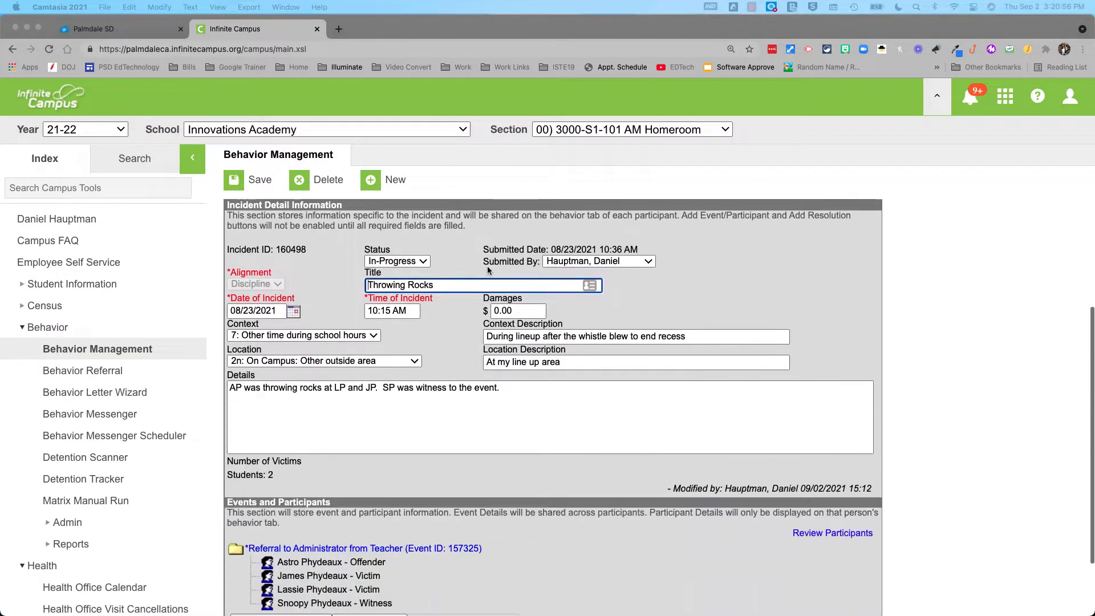
pyautogui.click(415, 251)
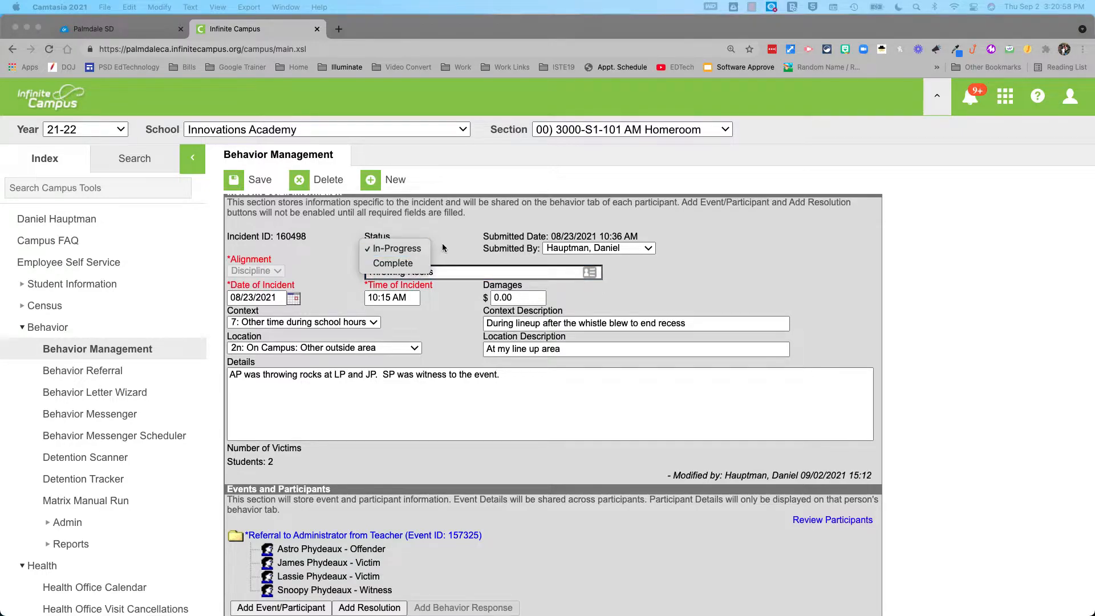
pyautogui.click(376, 244)
pyautogui.click(398, 249)
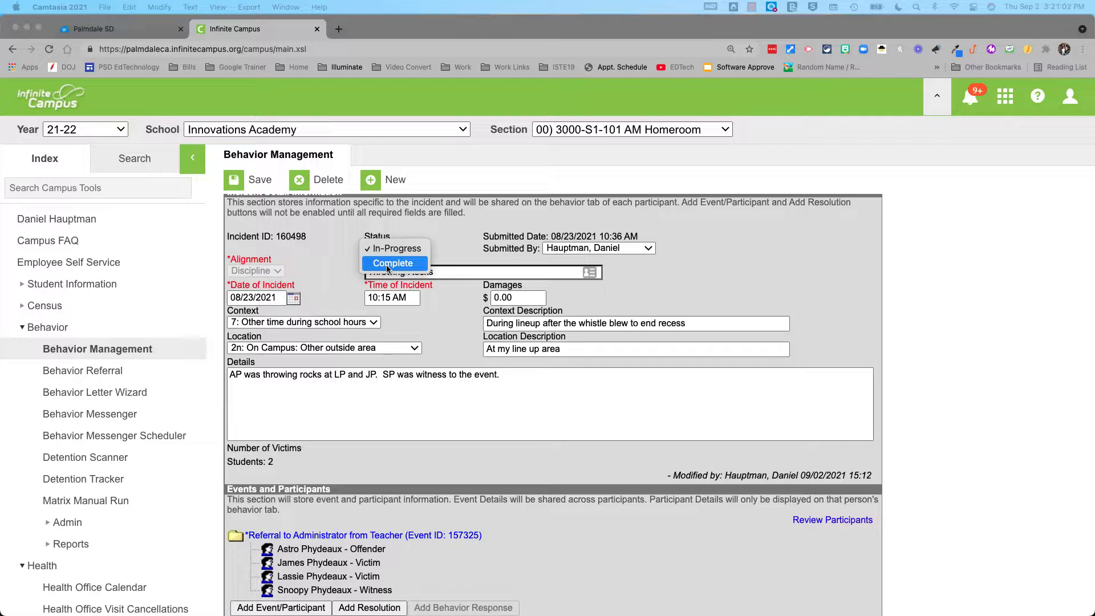
pyautogui.click(449, 246)
pyautogui.scroll(-2, 449, 247)
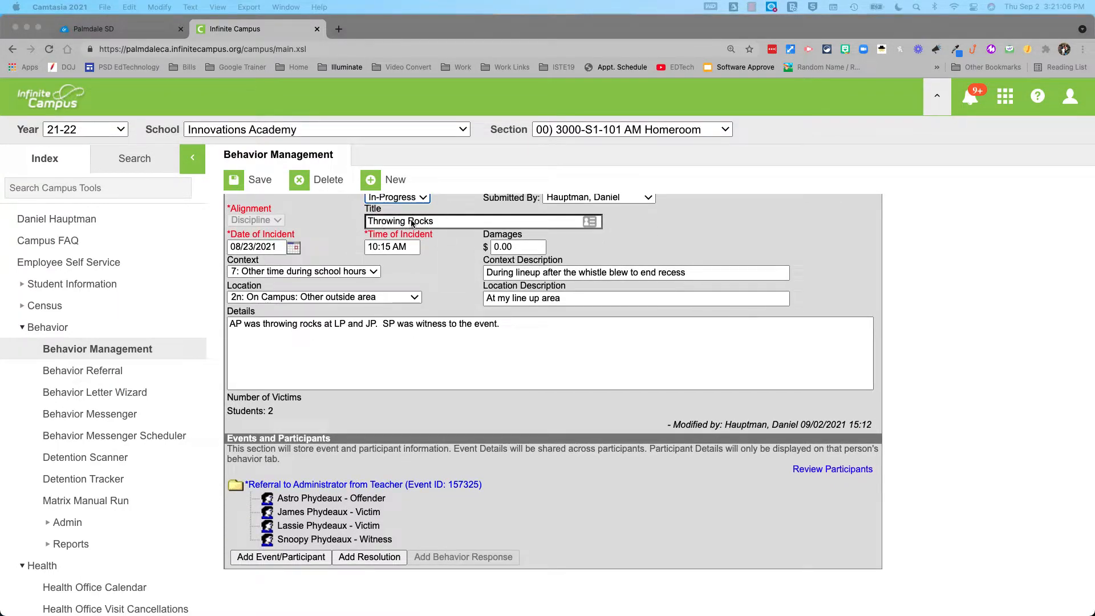
pyautogui.scroll(-1, 429, 265)
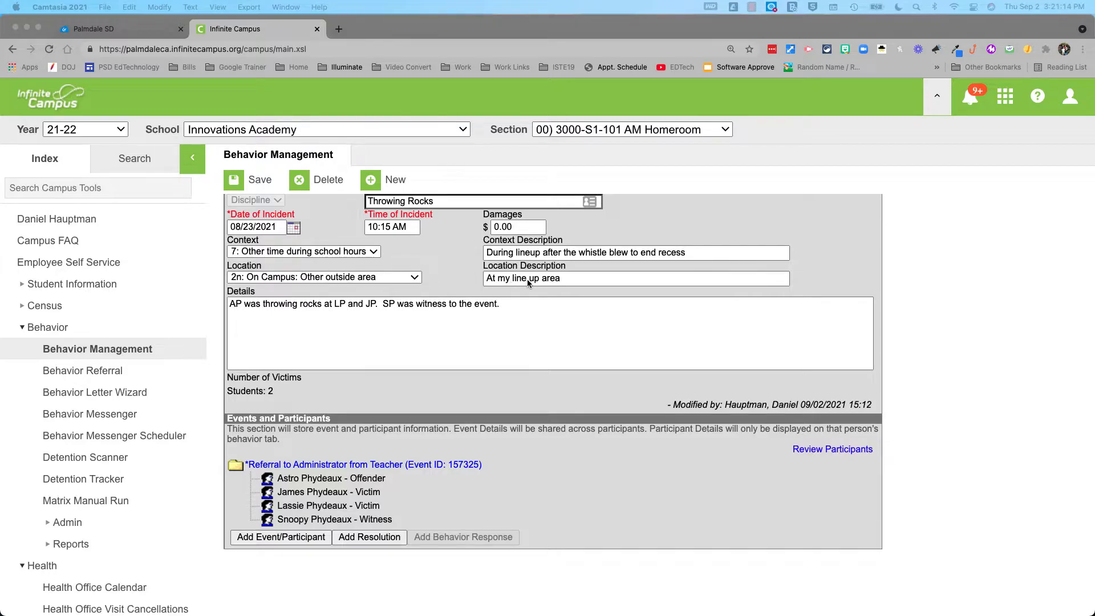
pyautogui.scroll(2, 478, 279)
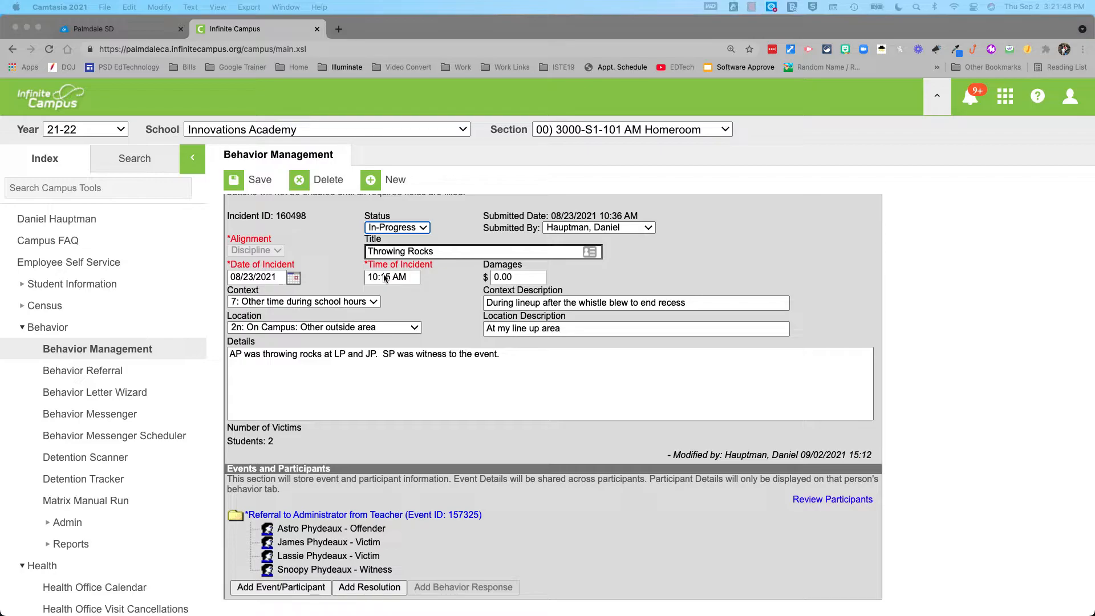
pyautogui.scroll(-2, 385, 278)
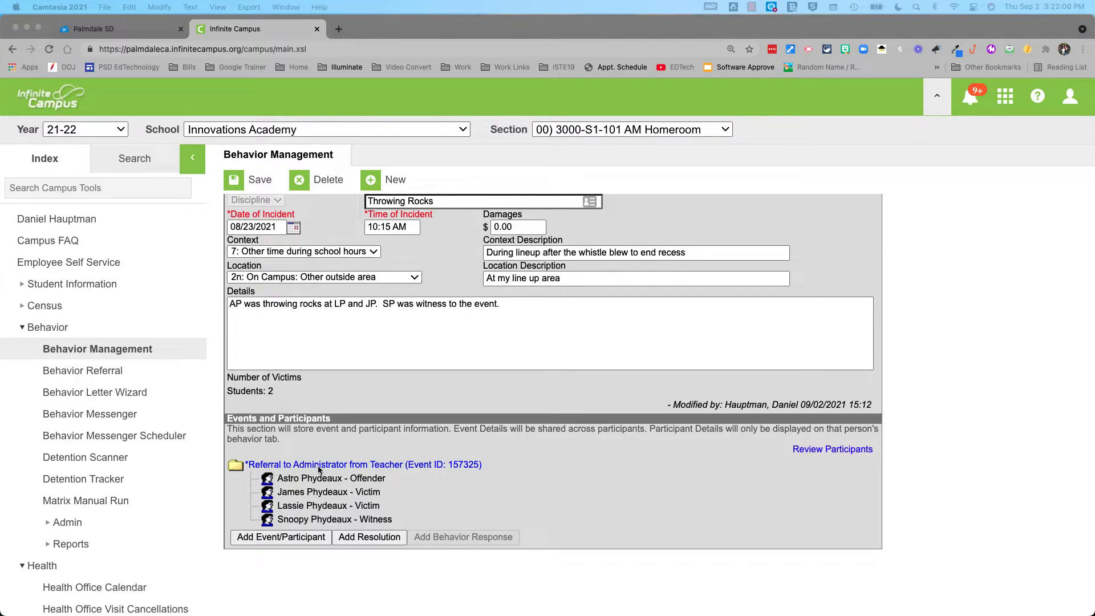
pyautogui.click(369, 465)
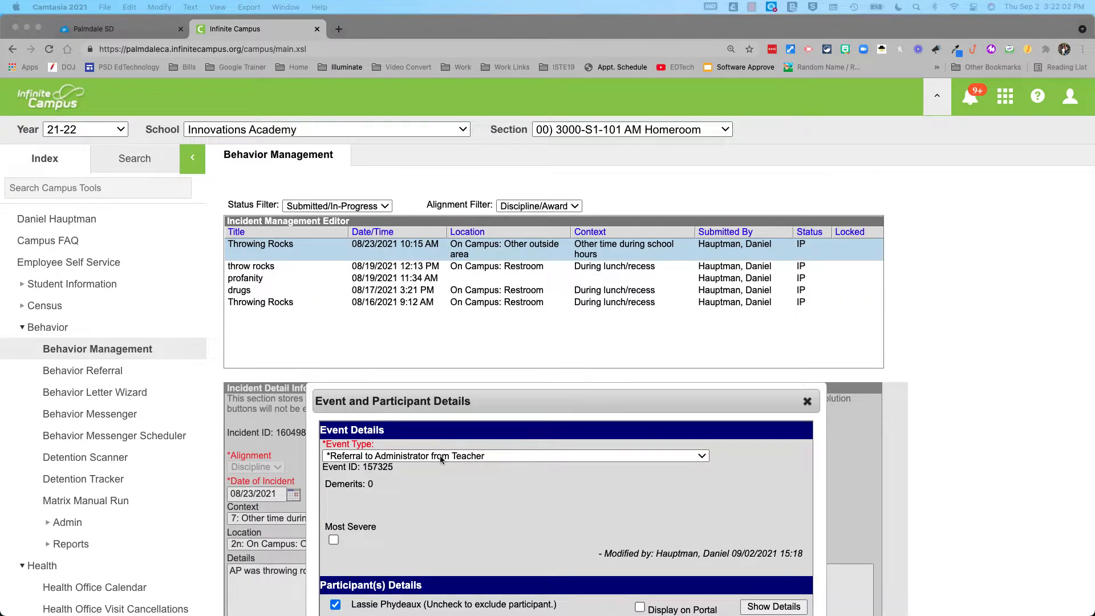
# Set the event type to 48900: (b) Possessed… firearm, knife, explosive (State Code 104)
pyautogui.scroll(-5, 473, 466)
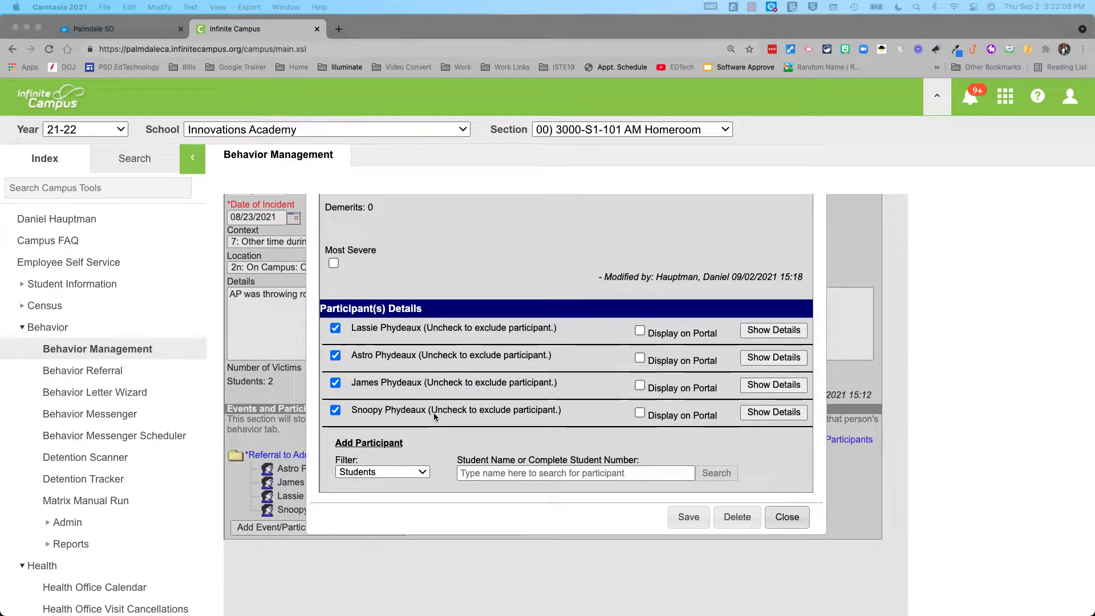
pyautogui.scroll(1, 457, 393)
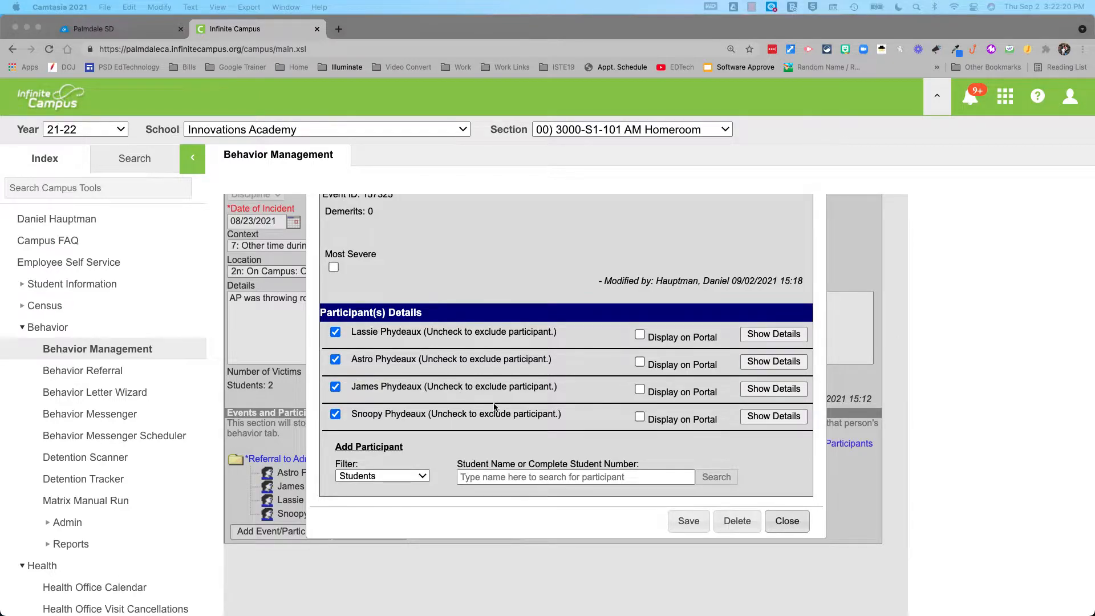
pyautogui.scroll(3, 494, 403)
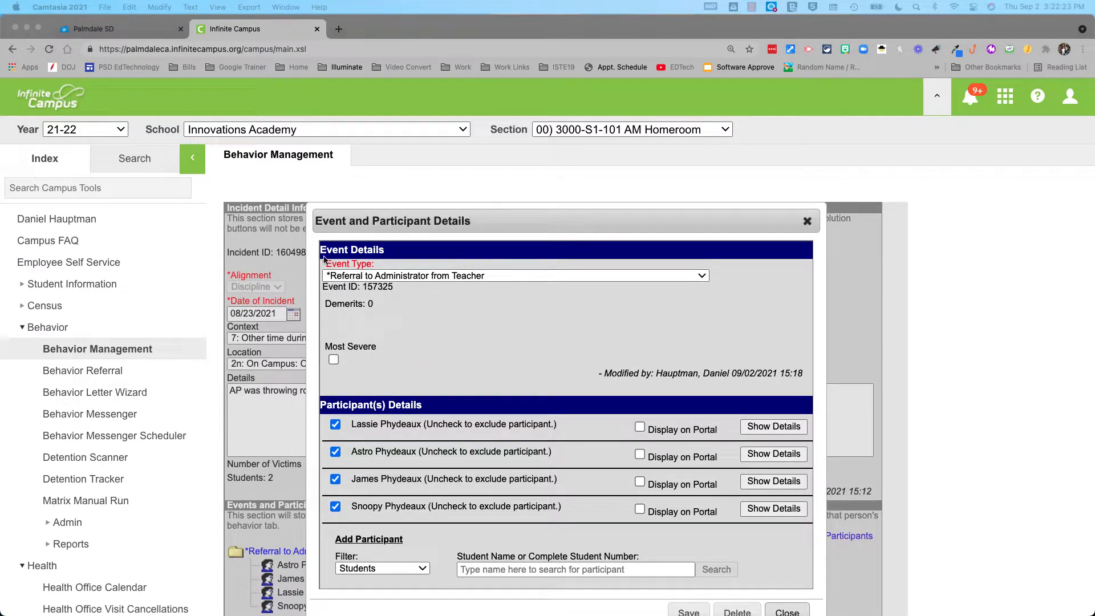
pyautogui.click(376, 276)
pyautogui.scroll(5, 434, 302)
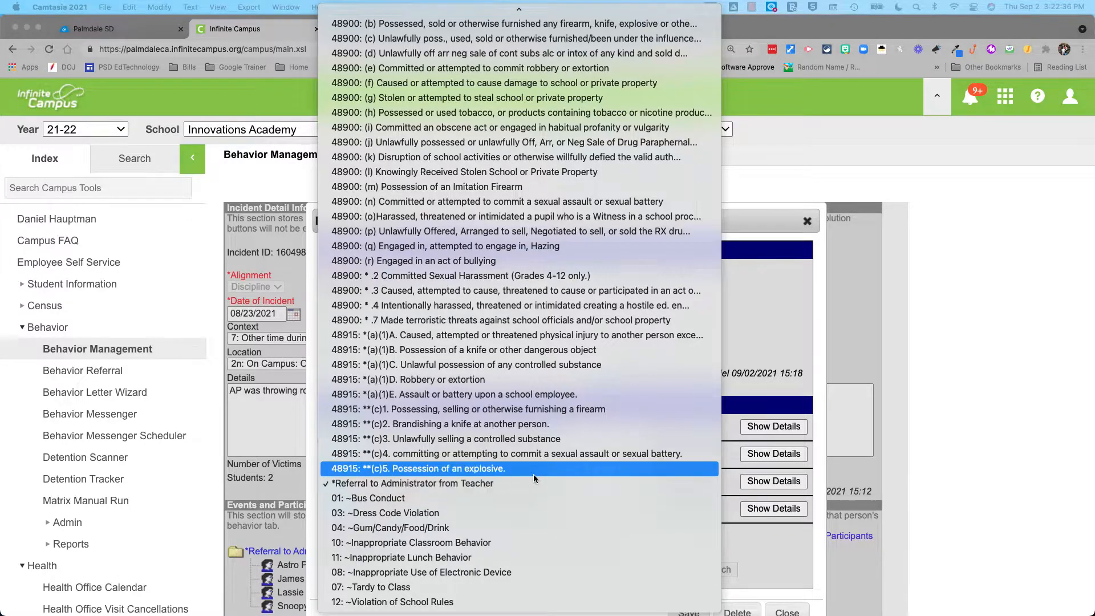
pyautogui.scroll(2, 439, 488)
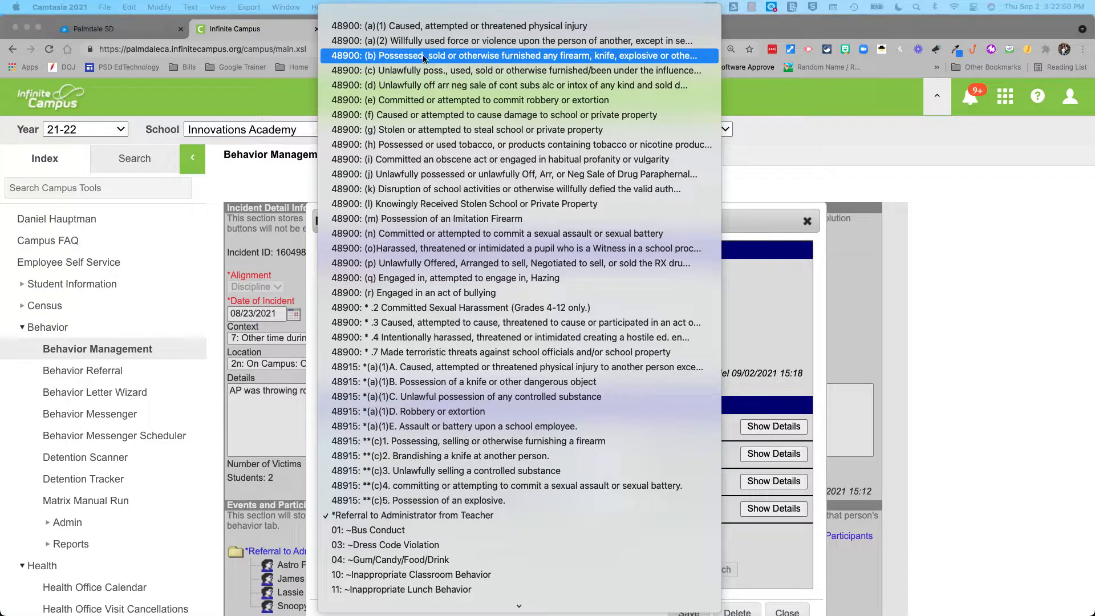
pyautogui.click(393, 58)
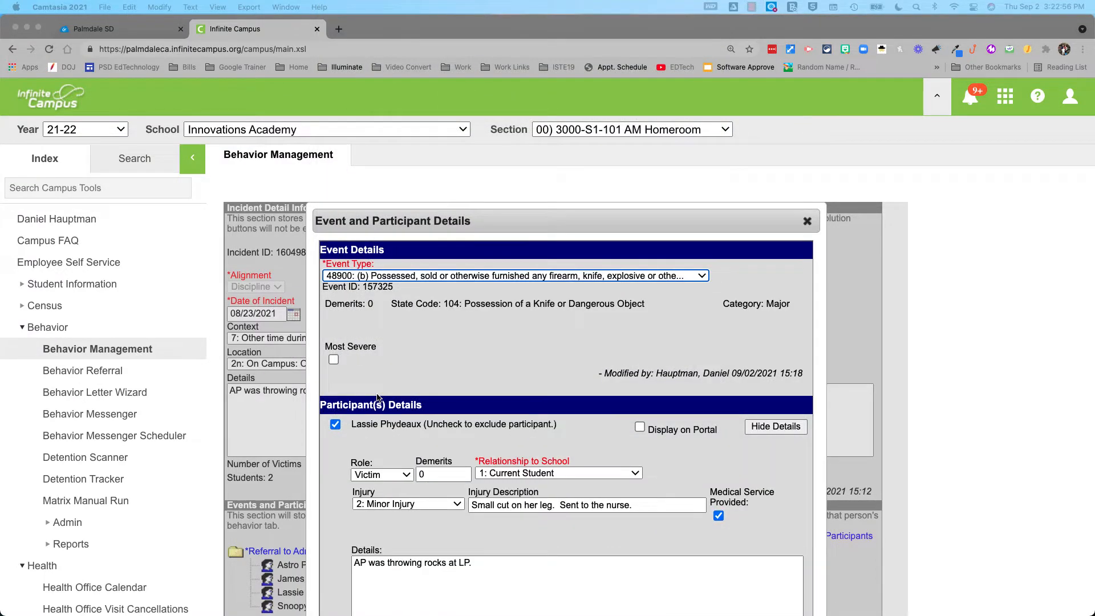
# Set the victim participant's weapon to 40: Other Weapon and begin its weapon description
pyautogui.scroll(-3, 386, 394)
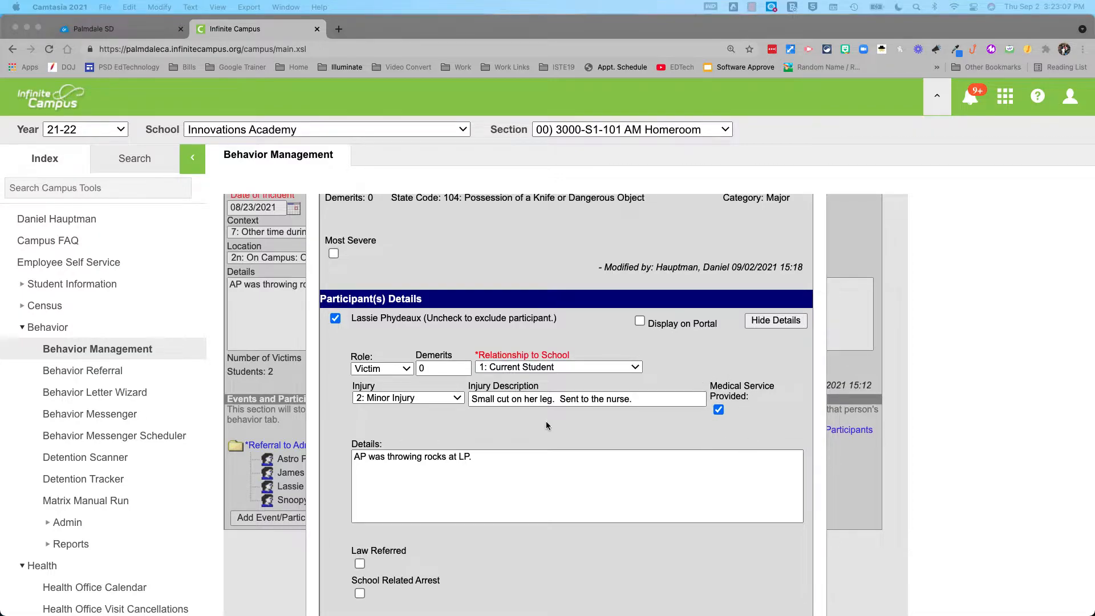
pyautogui.scroll(-2, 570, 428)
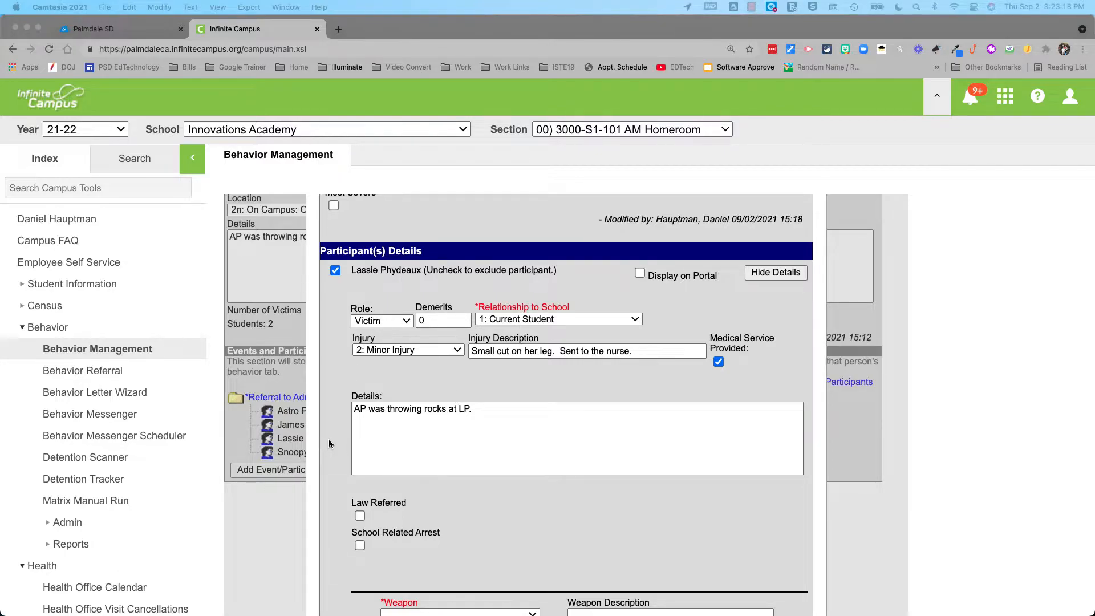
pyautogui.scroll(-3, 330, 444)
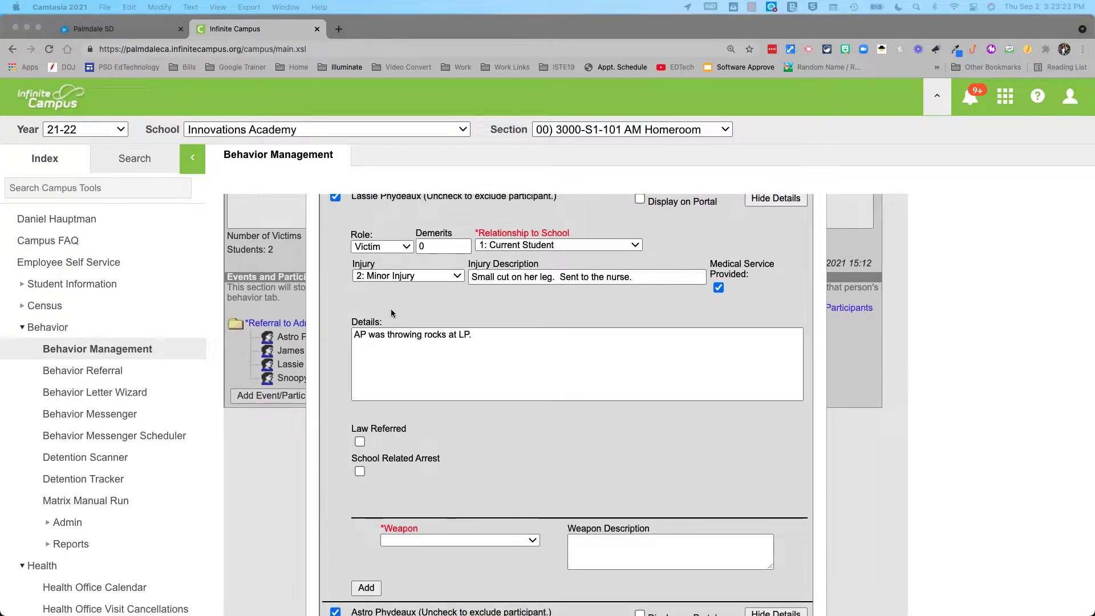
pyautogui.scroll(8, 400, 377)
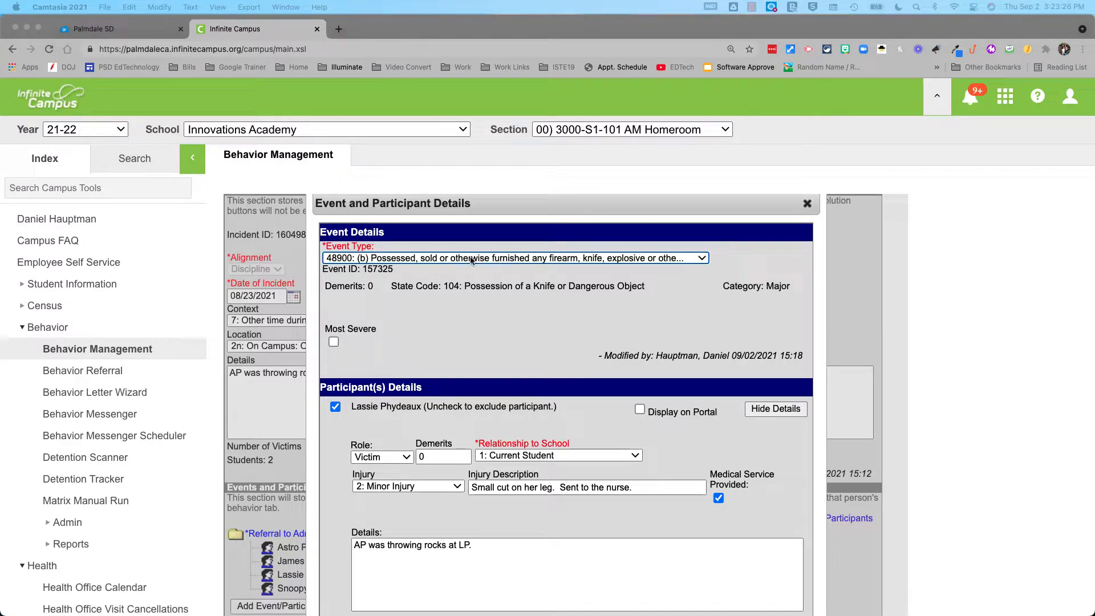
pyautogui.scroll(-9, 459, 529)
pyautogui.click(457, 523)
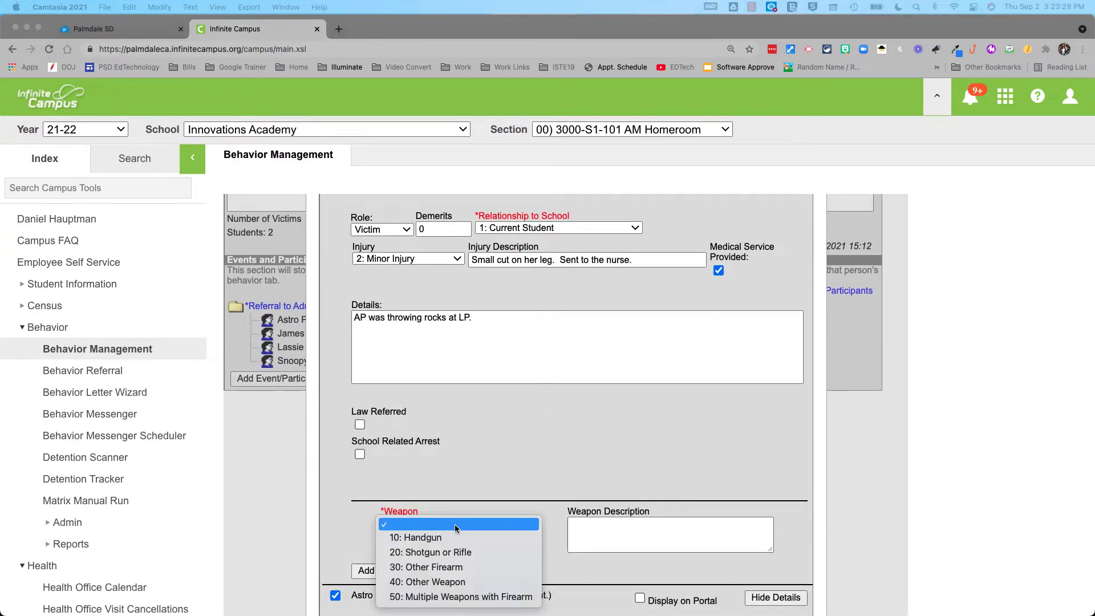
pyautogui.click(458, 587)
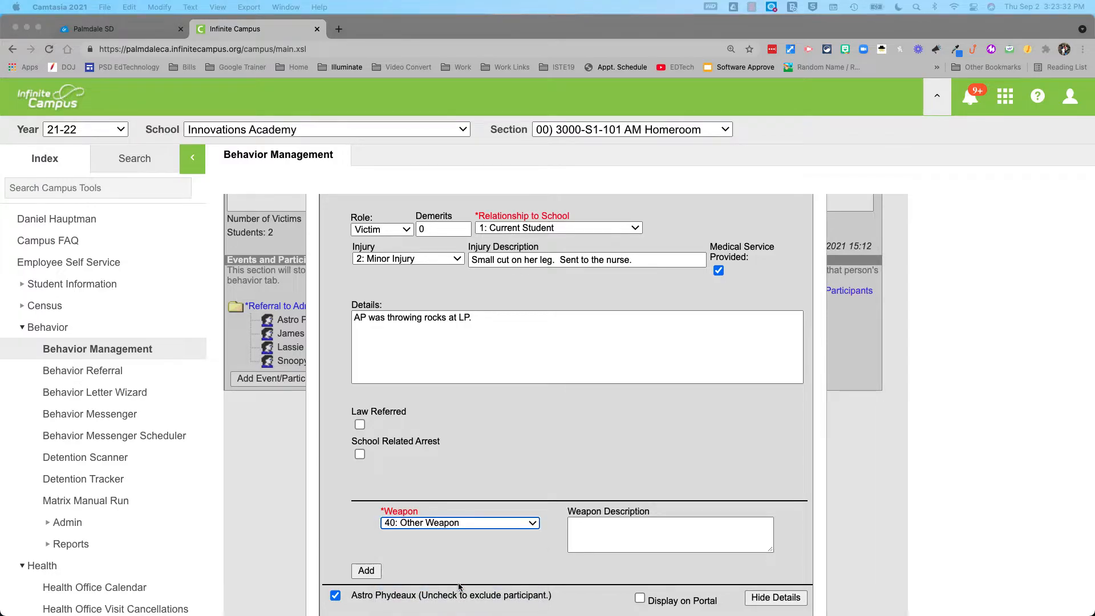
pyautogui.click(431, 524)
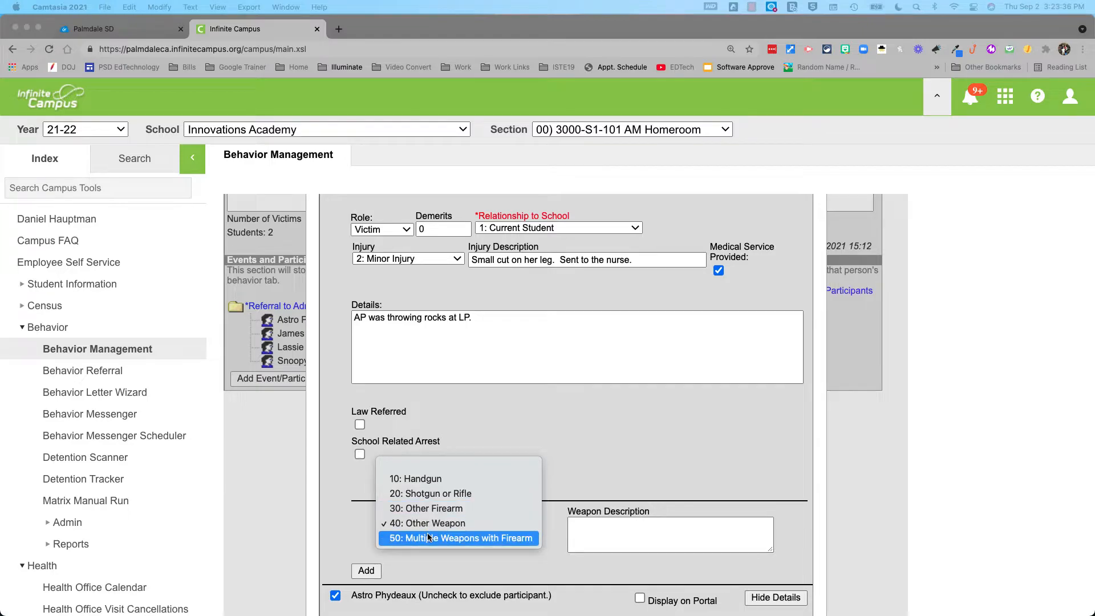
pyautogui.click(413, 524)
pyautogui.click(588, 538)
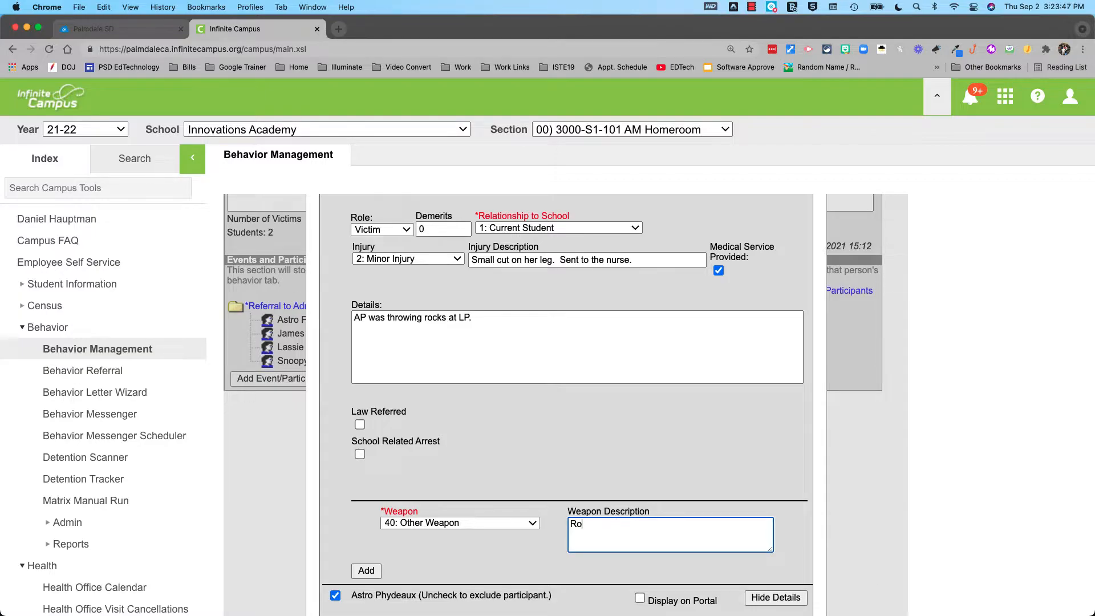
# Give the offender weapon 40: Other Weapon with the description 'Rocks'
pyautogui.scroll(-4, 502, 550)
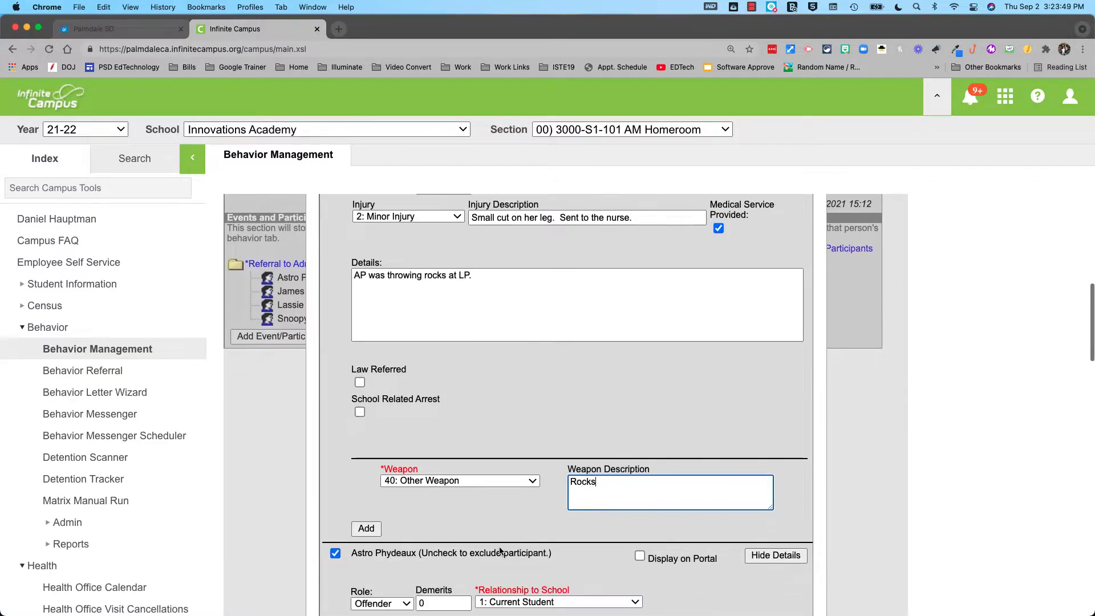
pyautogui.scroll(8, 501, 550)
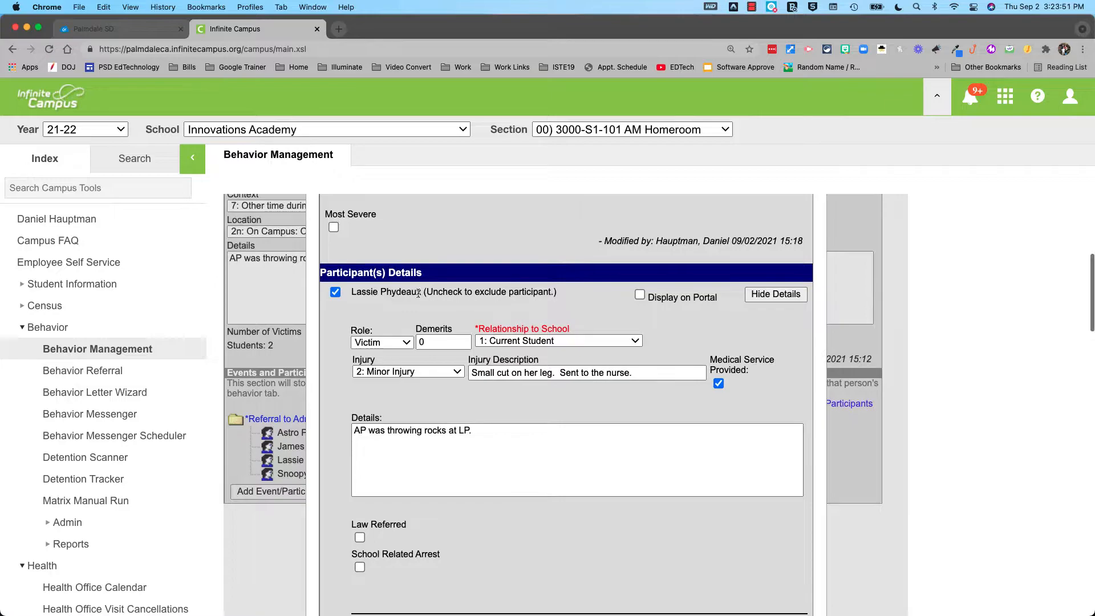
pyautogui.scroll(-15, 421, 428)
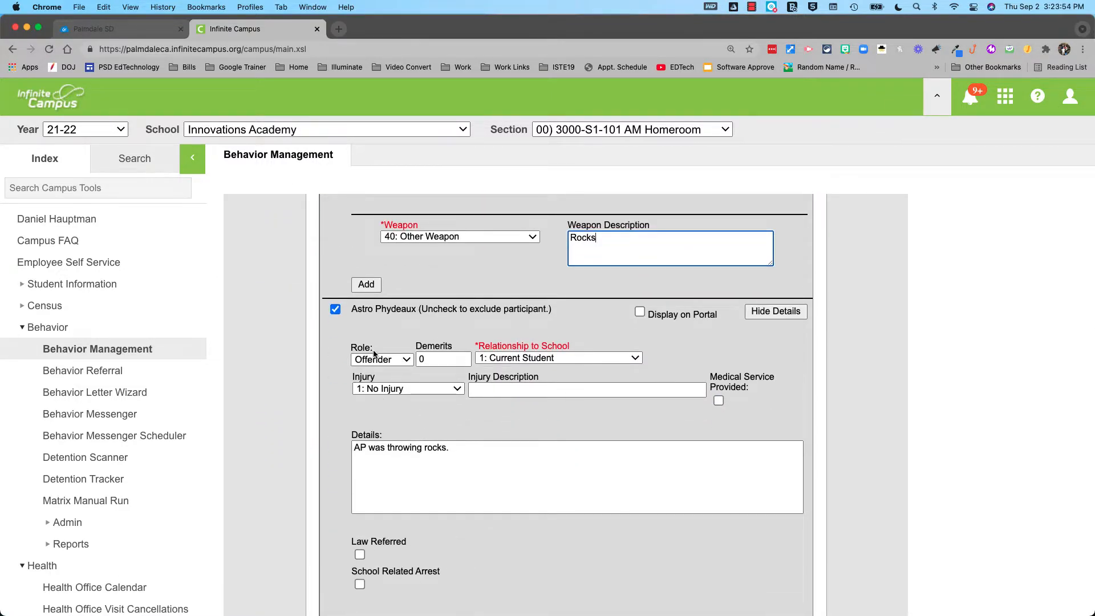
pyautogui.scroll(-2, 390, 355)
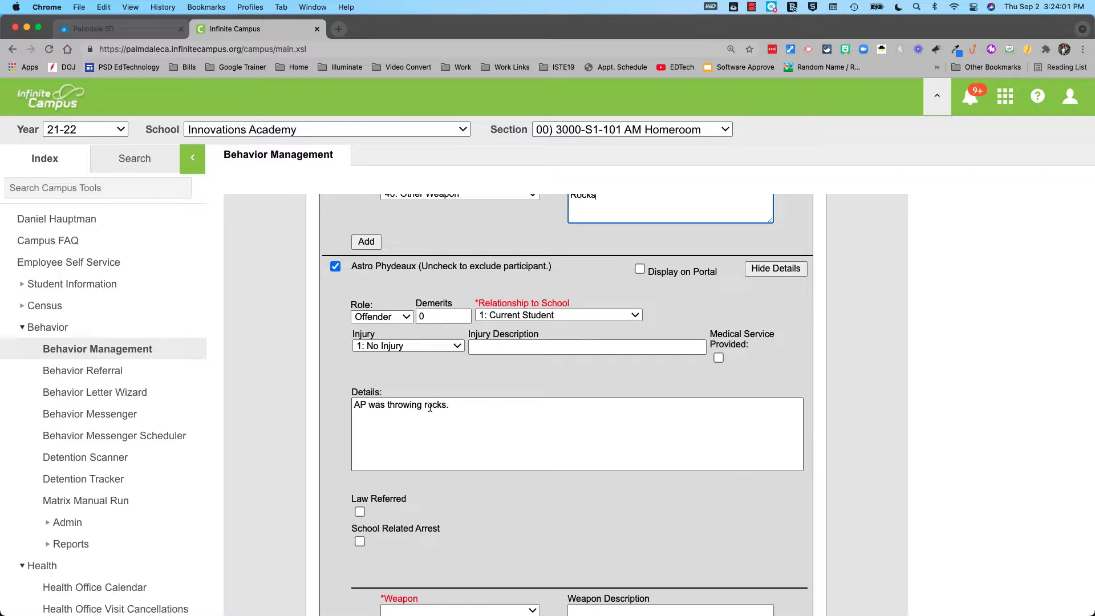
pyautogui.scroll(-3, 428, 410)
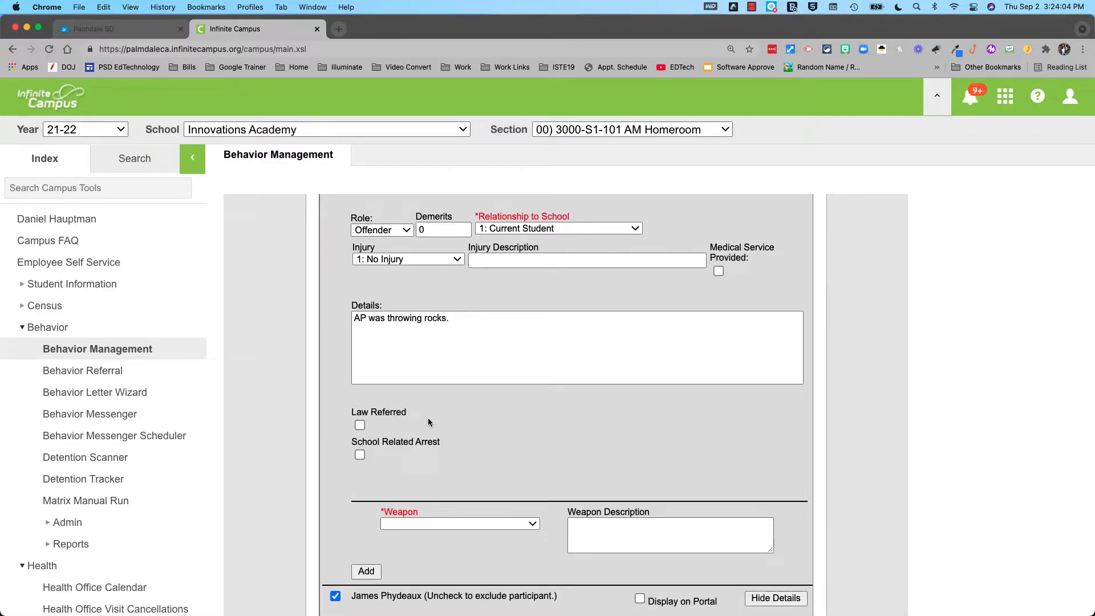
pyautogui.scroll(-1, 427, 422)
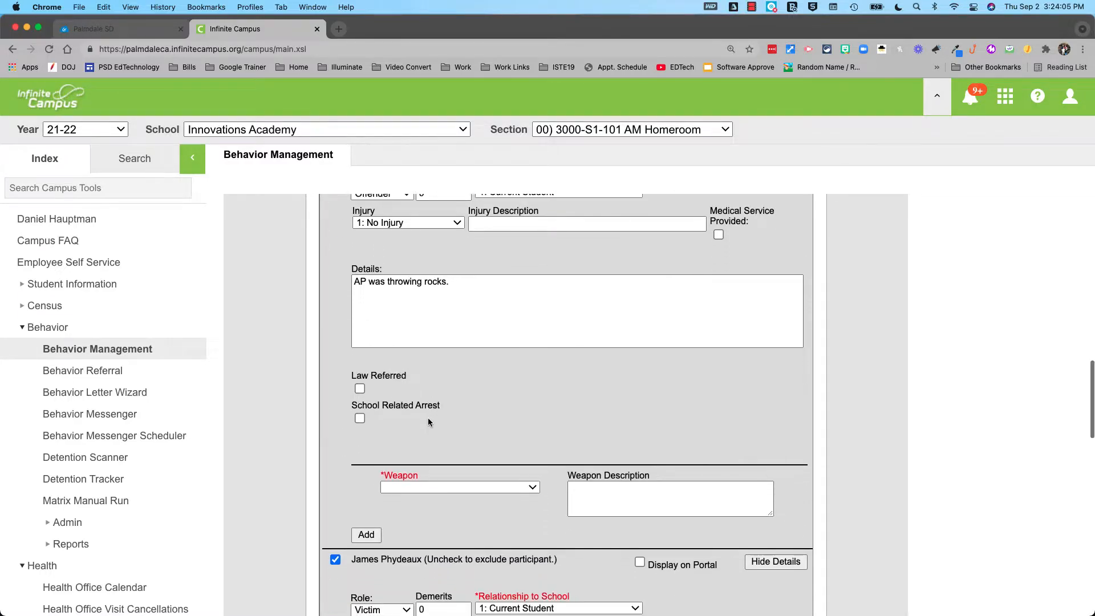
pyautogui.click(420, 489)
pyautogui.click(427, 542)
pyautogui.click(647, 485)
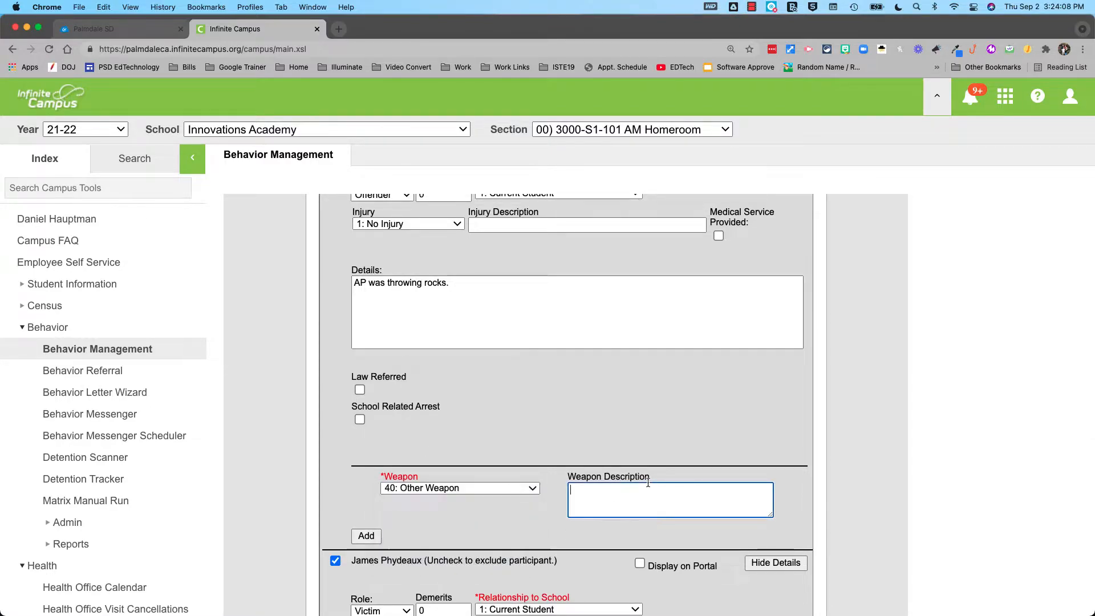
pyautogui.write('Rocks')
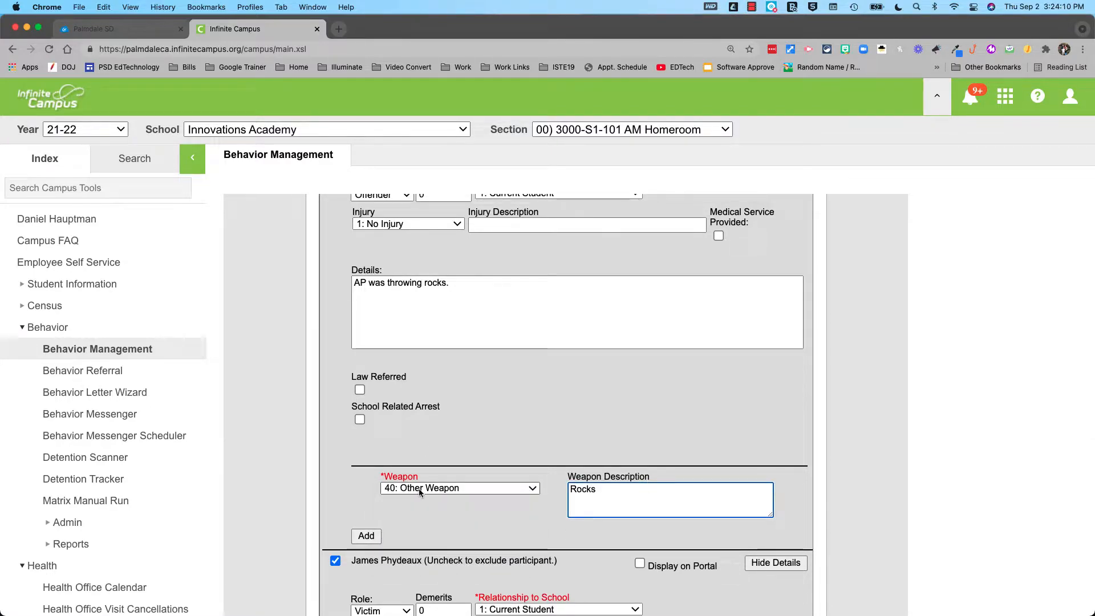
# Give the second victim weapon 40: Other Weapon with the description 'Rocks'
pyautogui.scroll(-5, 420, 492)
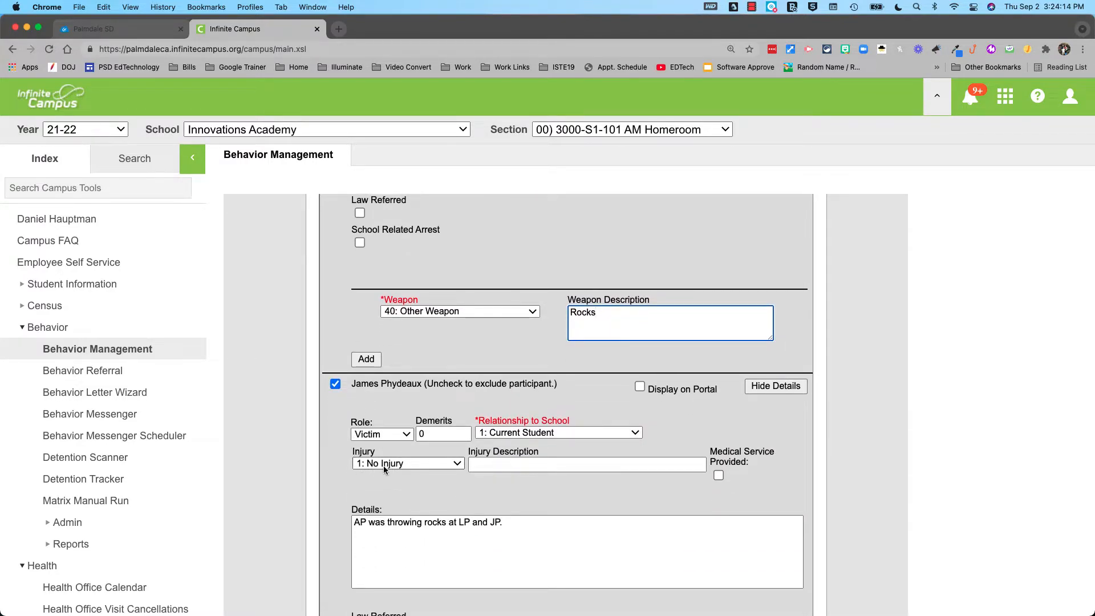
pyautogui.scroll(-1, 396, 467)
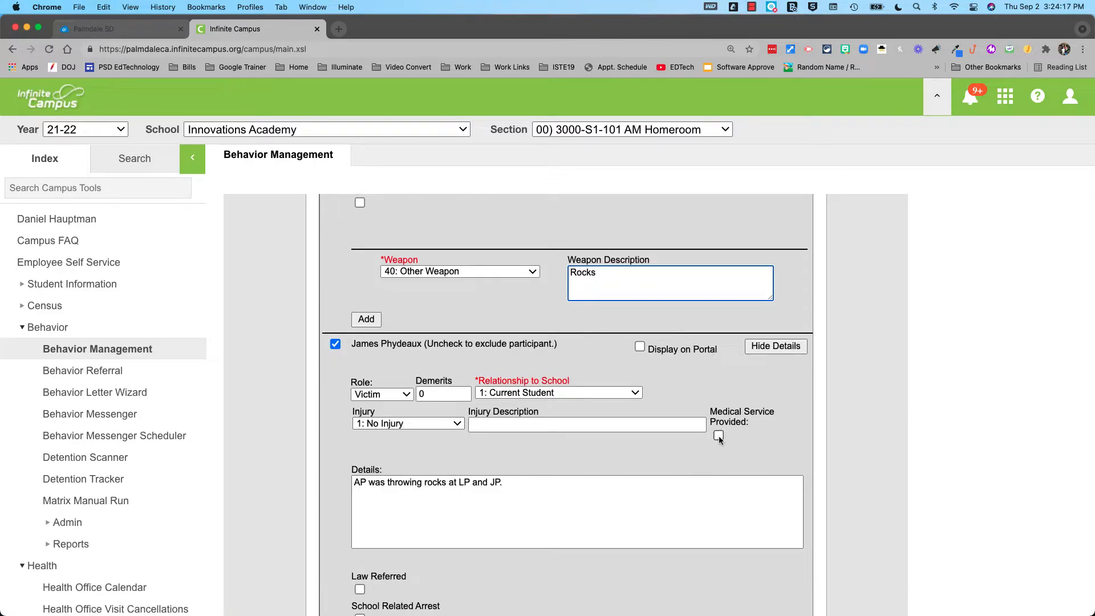
pyautogui.scroll(-2, 418, 481)
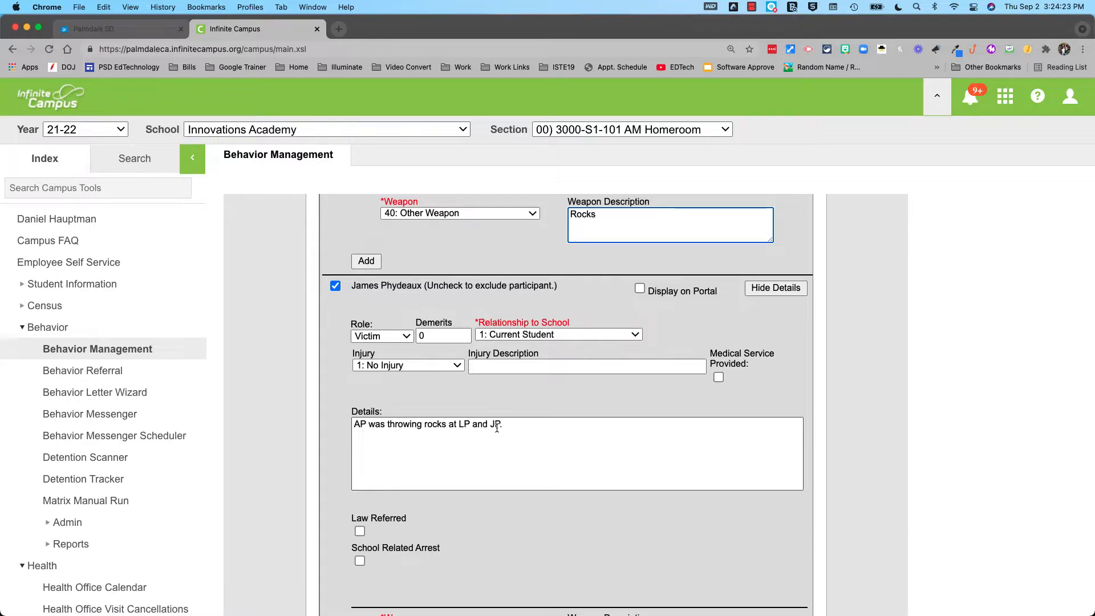
pyautogui.scroll(-5, 387, 468)
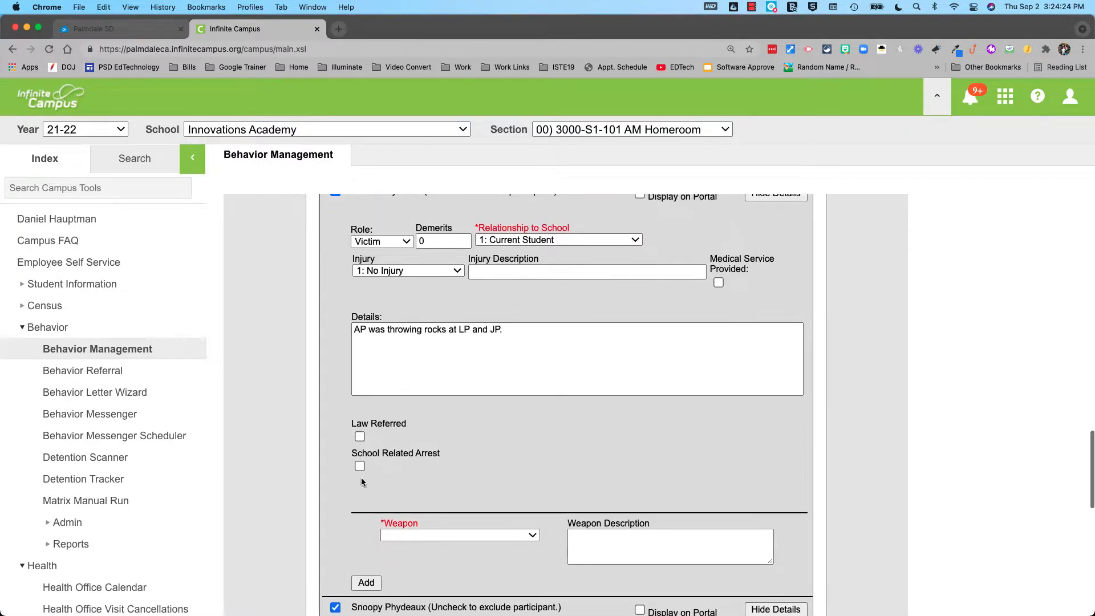
pyautogui.click(428, 464)
pyautogui.click(428, 523)
pyautogui.click(604, 469)
pyautogui.write('Rocks')
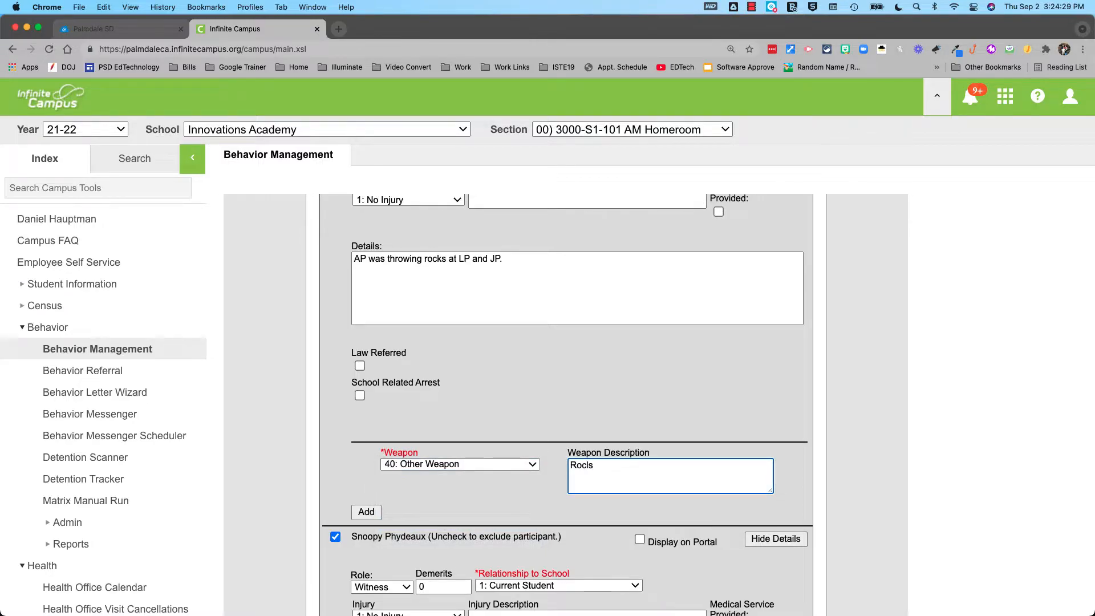
# Give the witness weapon 40: Other Weapon described 'Rocks', then save the event
pyautogui.scroll(-5, 491, 468)
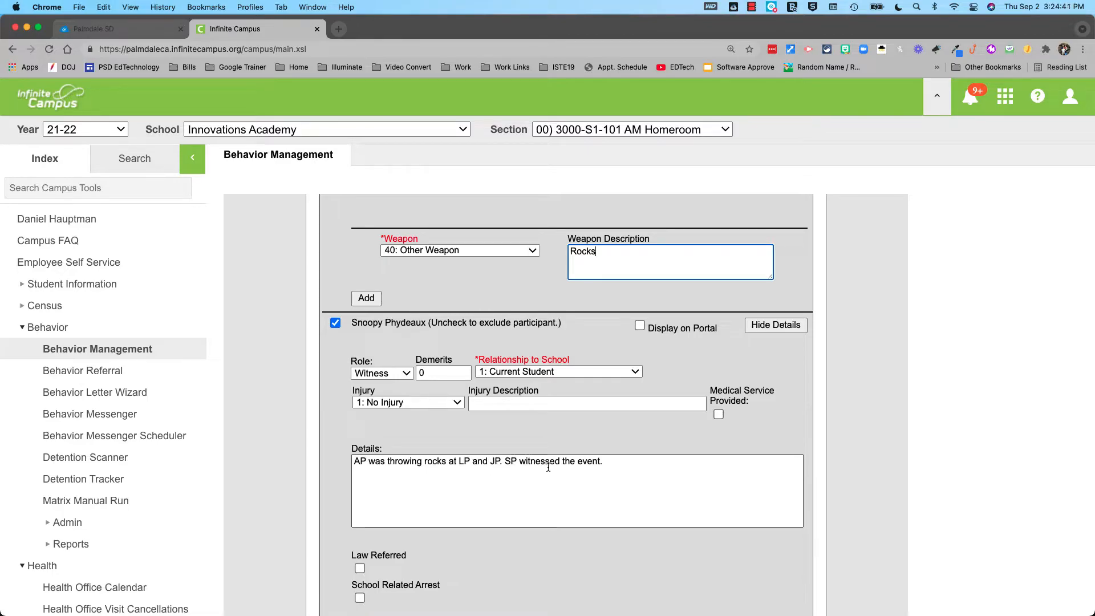
pyautogui.scroll(-2, 397, 495)
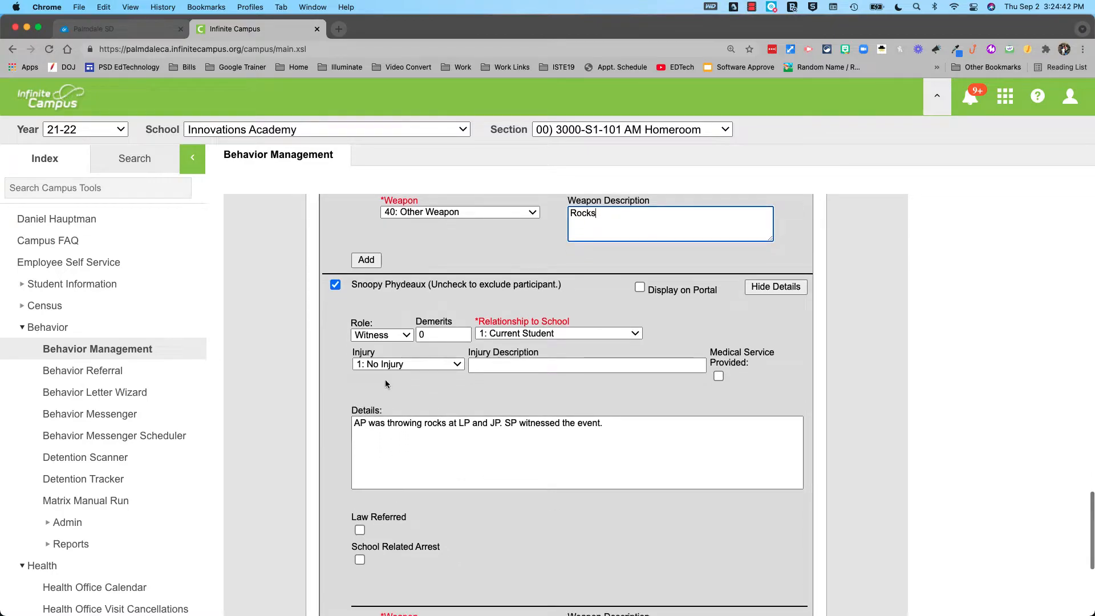
pyautogui.scroll(-4, 385, 378)
pyautogui.click(436, 541)
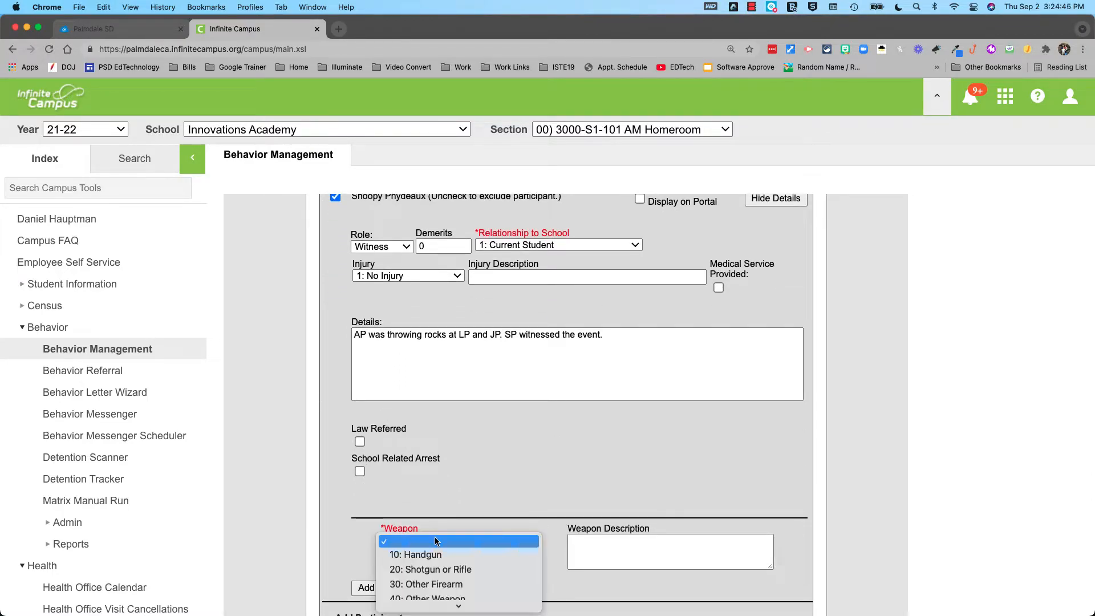
pyautogui.click(437, 584)
pyautogui.click(594, 561)
pyautogui.write('Rocks')
pyautogui.scroll(-3, 472, 571)
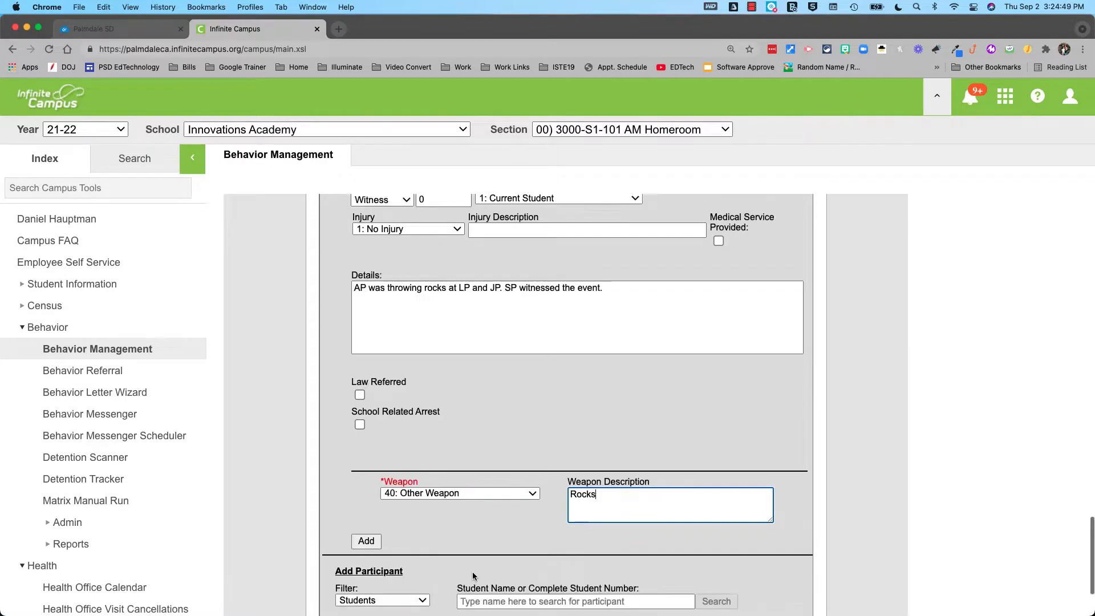
pyautogui.click(688, 572)
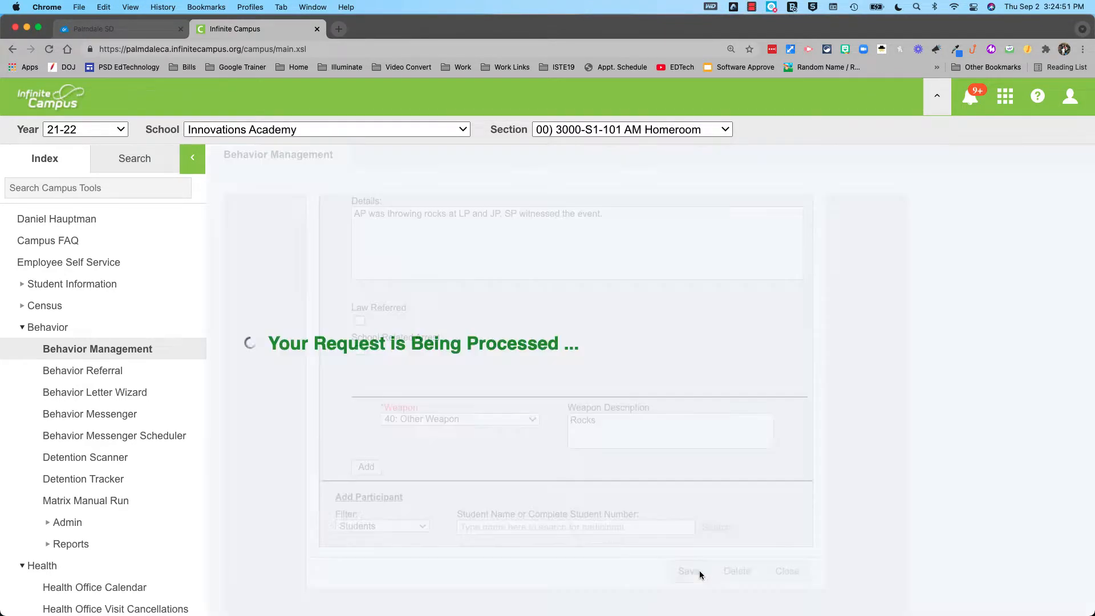
# Dismiss the Google Drive syncing notice and open the event's participant details
pyautogui.scroll(-4, 405, 550)
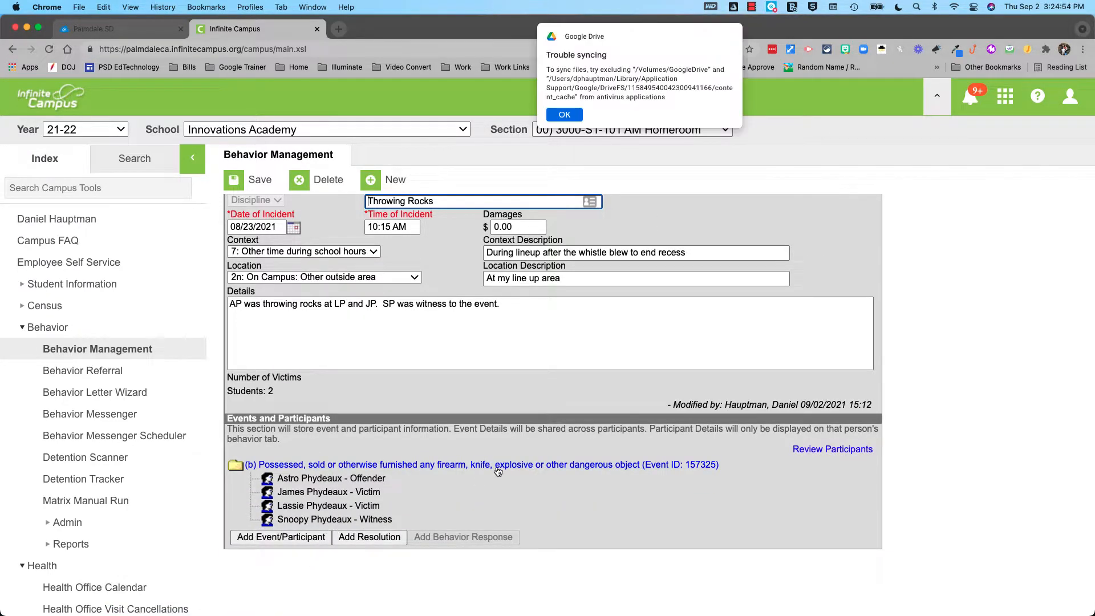
pyautogui.click(564, 115)
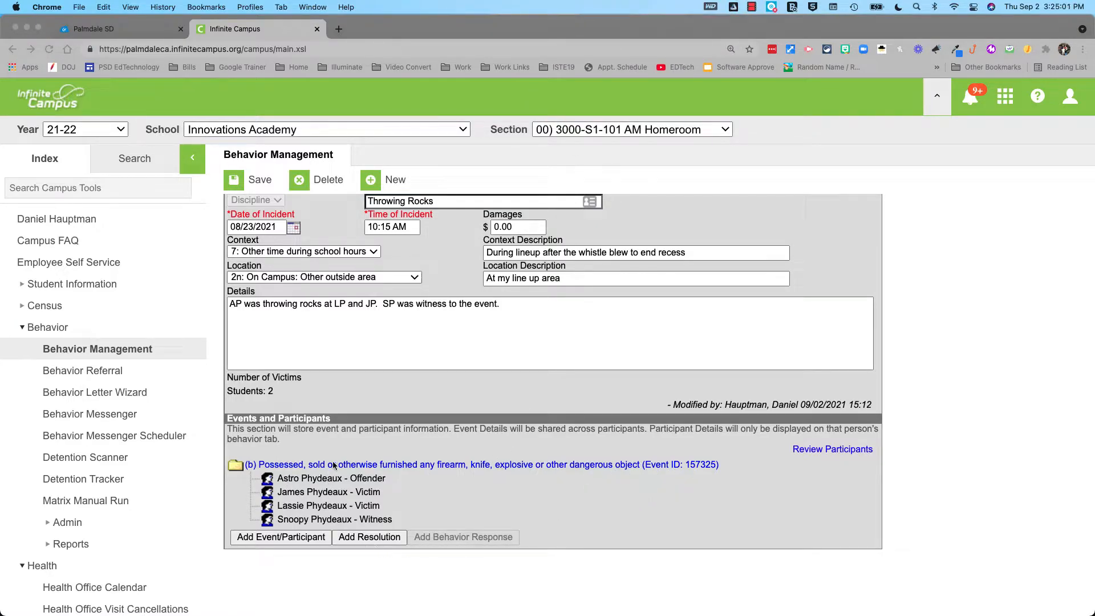
pyautogui.click(368, 464)
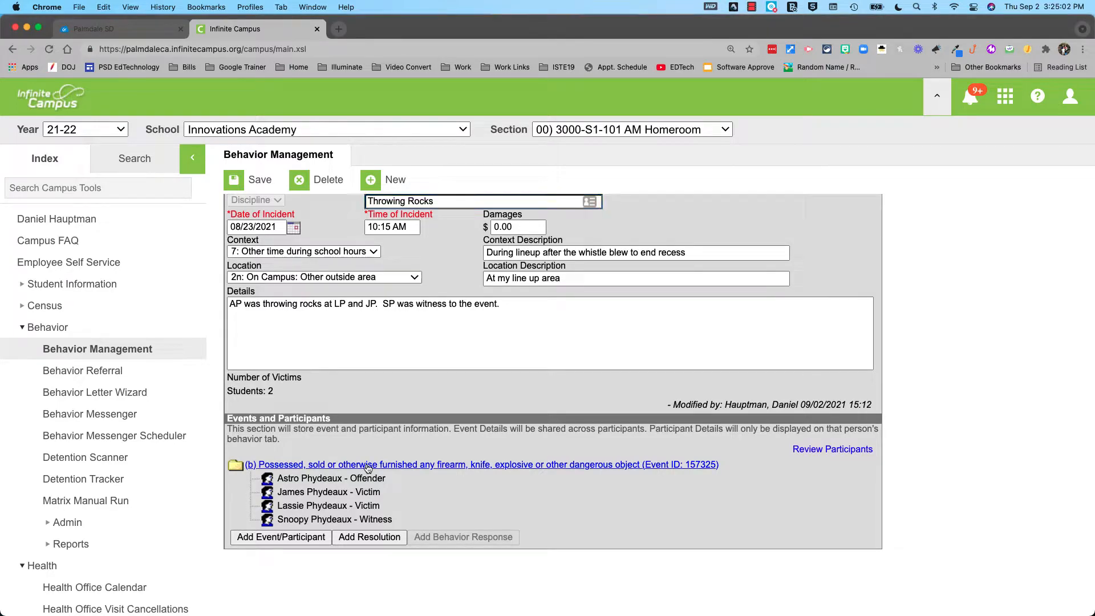
pyautogui.click(366, 465)
# Close the event editor, discard its unsaved changes, and reopen the participant details
pyautogui.scroll(-3, 398, 505)
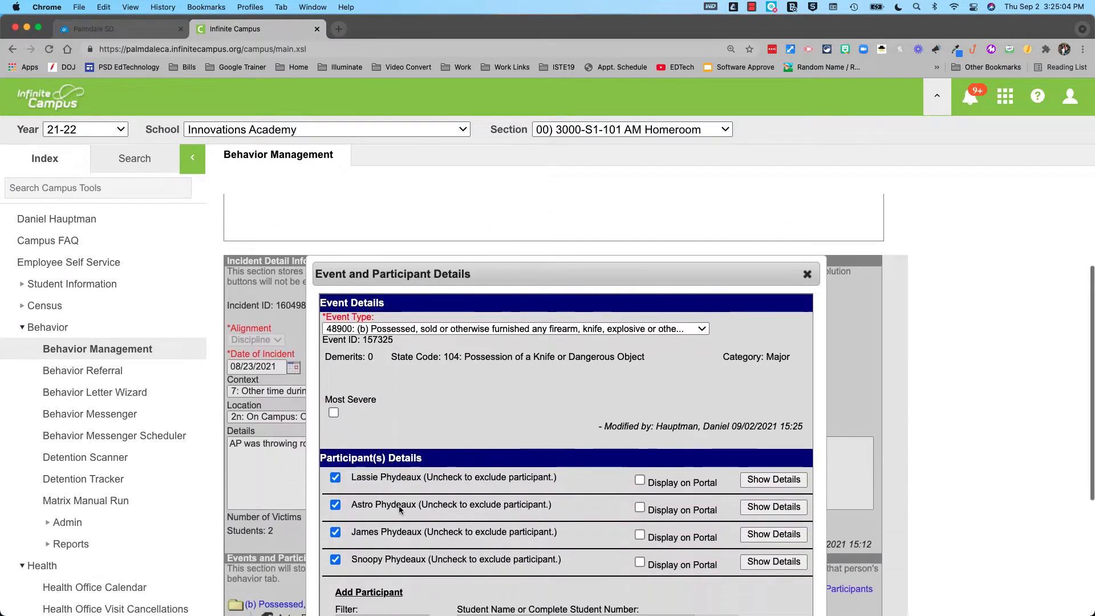
pyautogui.scroll(-2, 398, 505)
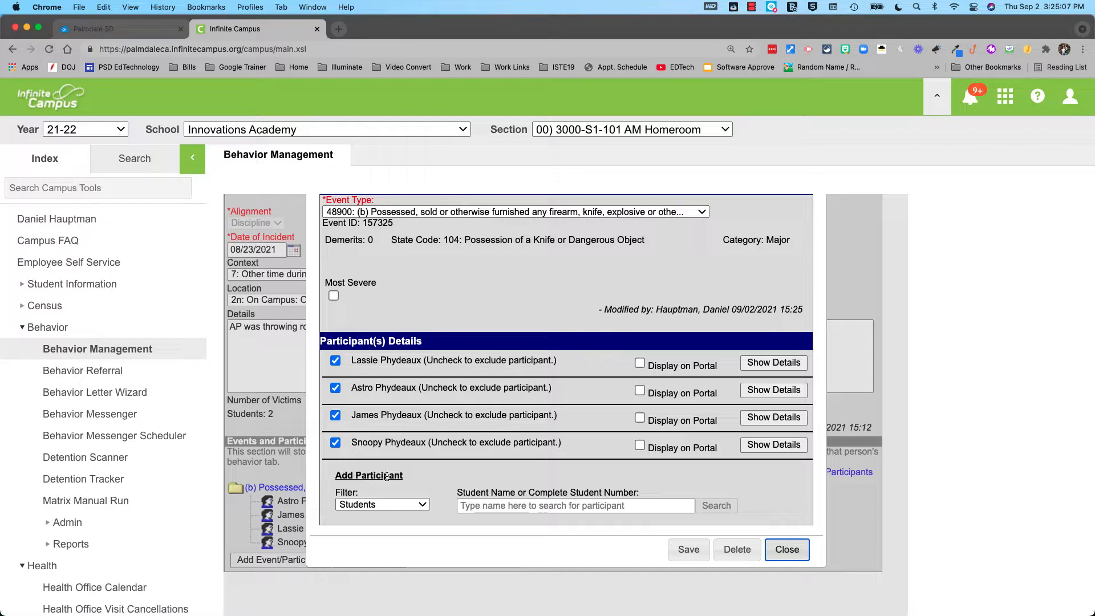
pyautogui.click(787, 549)
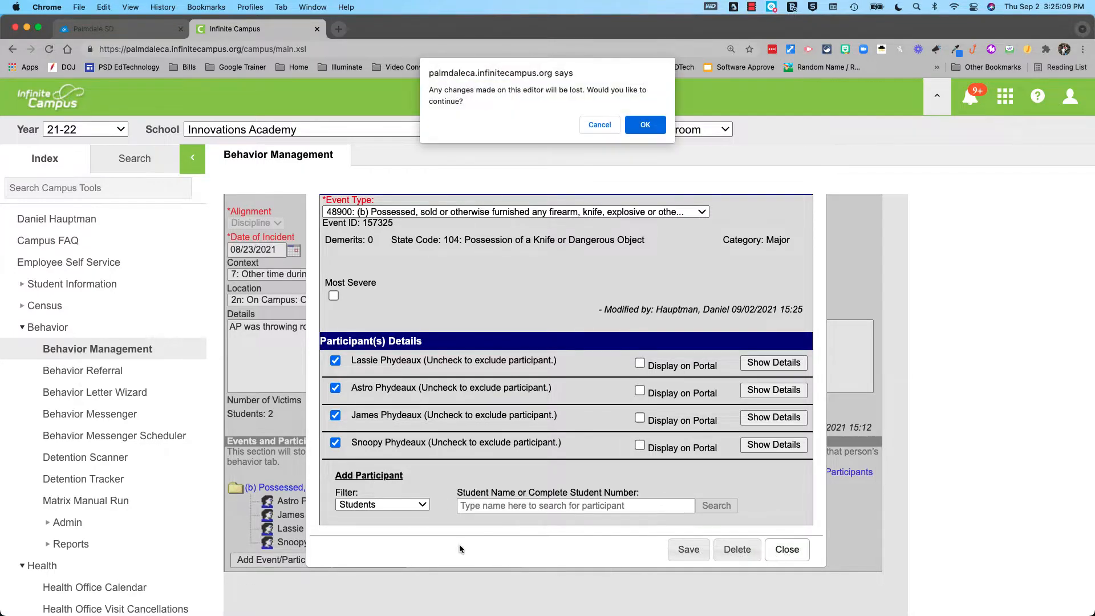
pyautogui.click(645, 124)
pyautogui.scroll(-5, 409, 523)
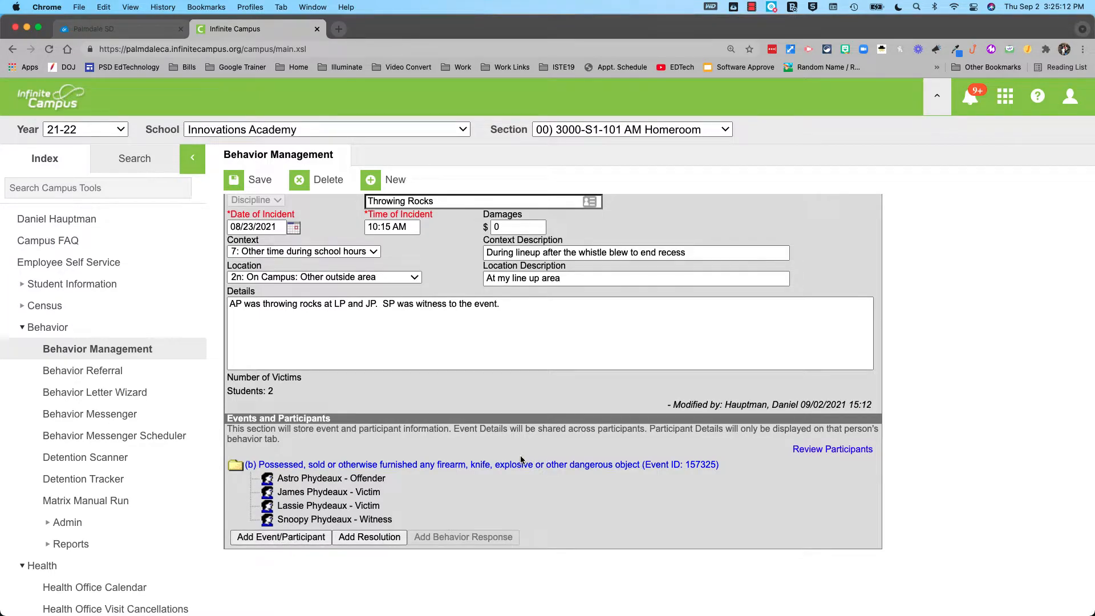
pyautogui.click(550, 464)
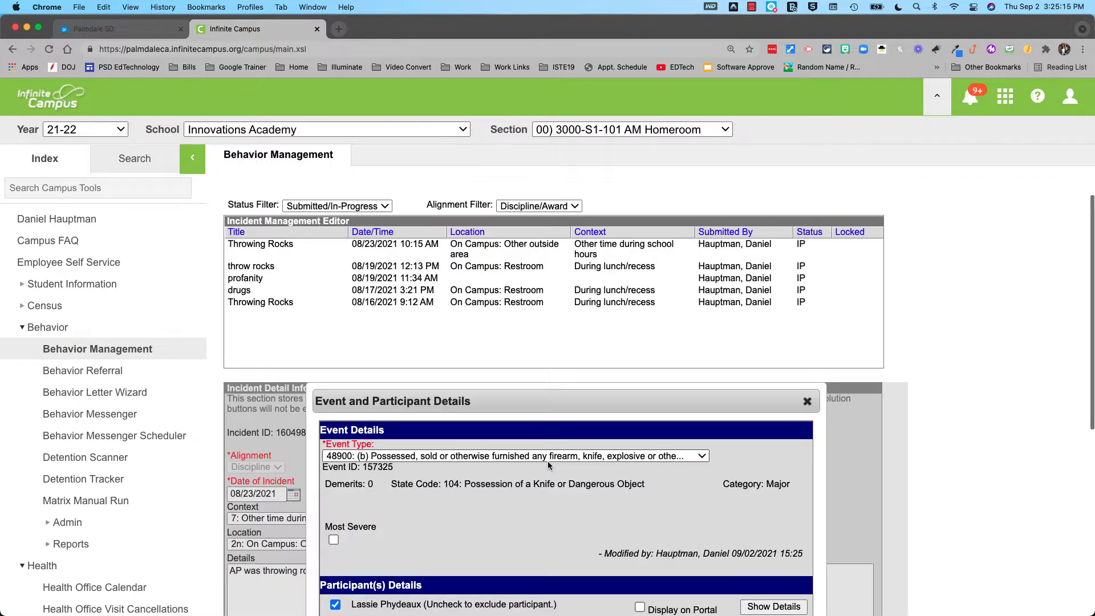
pyautogui.scroll(-5, 547, 461)
# Add the searched student as a new participant with no injury and the Participant role
pyautogui.click(506, 441)
pyautogui.write('Phydeaux')
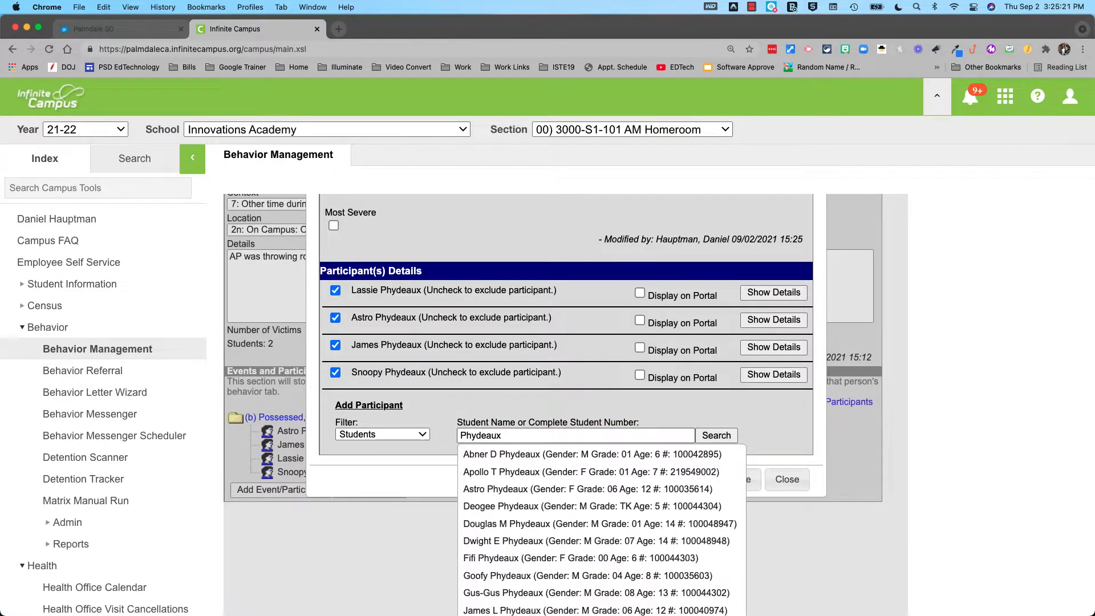
pyautogui.scroll(-2, 527, 536)
pyautogui.click(527, 527)
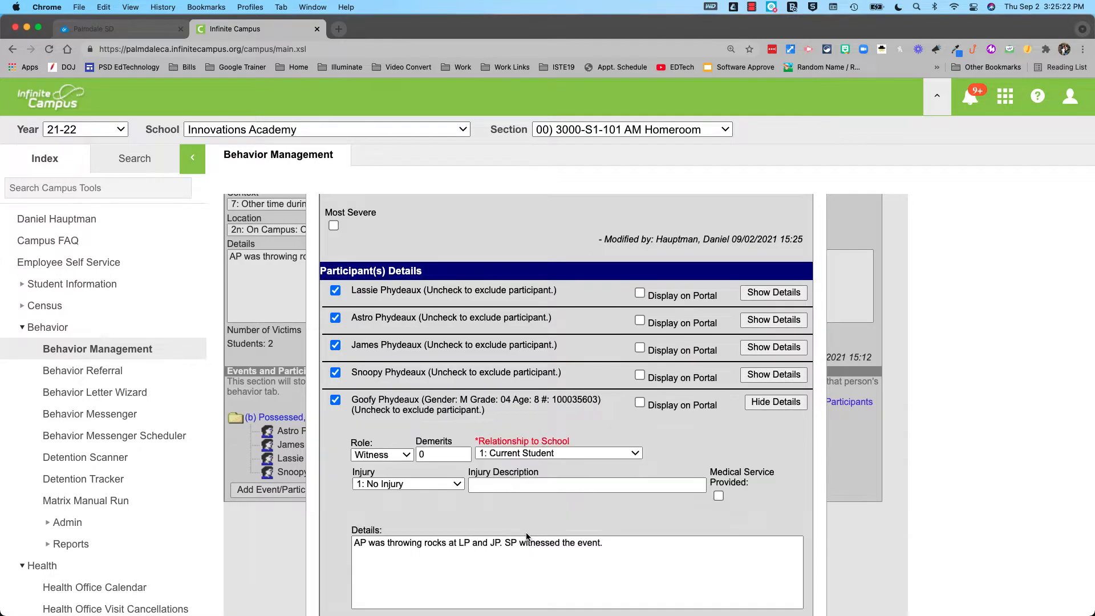
pyautogui.click(370, 484)
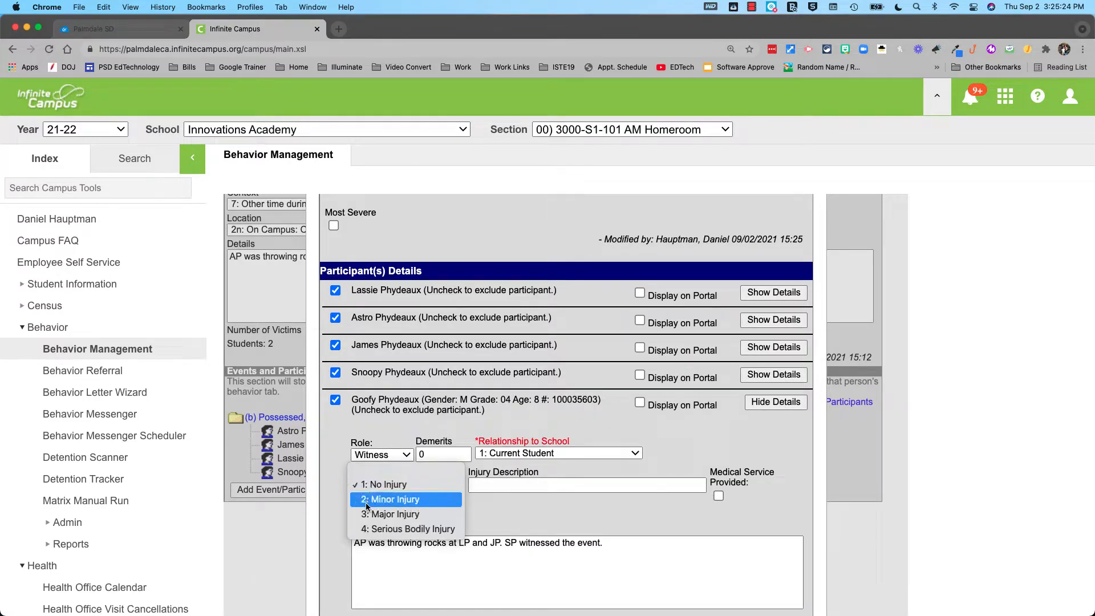
pyautogui.click(334, 501)
pyautogui.click(374, 454)
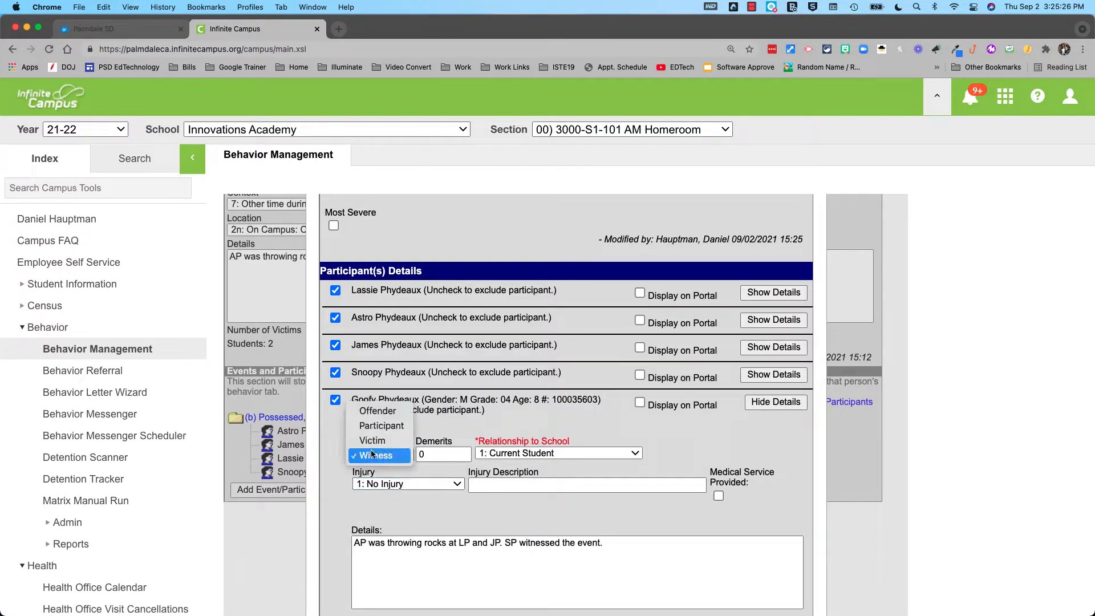
pyautogui.click(374, 427)
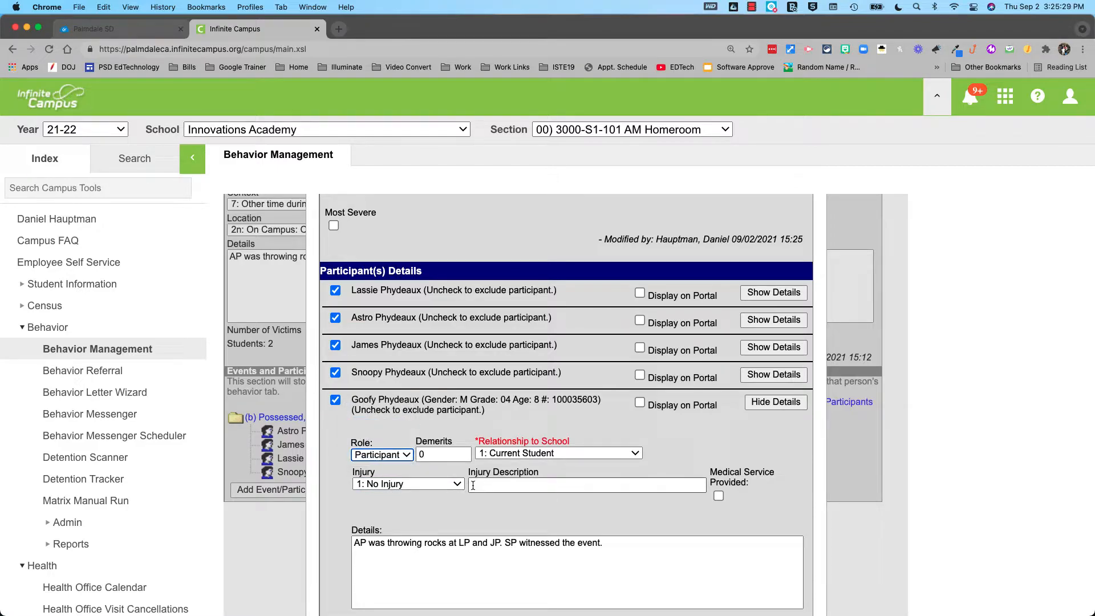
# Note in the participant's details that he provided the rocks and the idea, then save
pyautogui.scroll(-5, 399, 473)
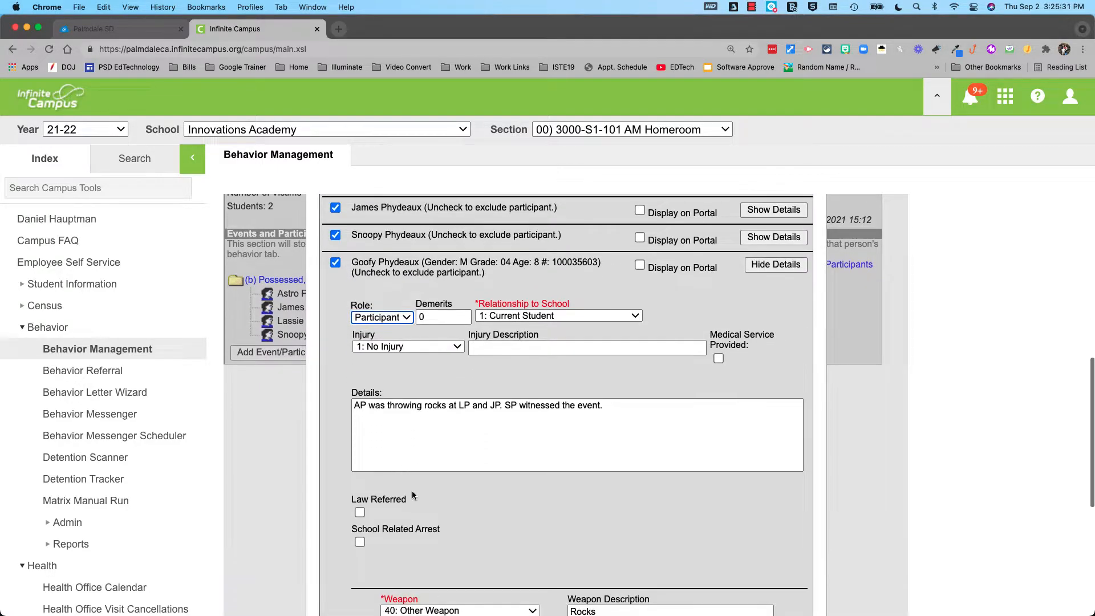
pyautogui.scroll(-2, 412, 490)
pyautogui.click(492, 280)
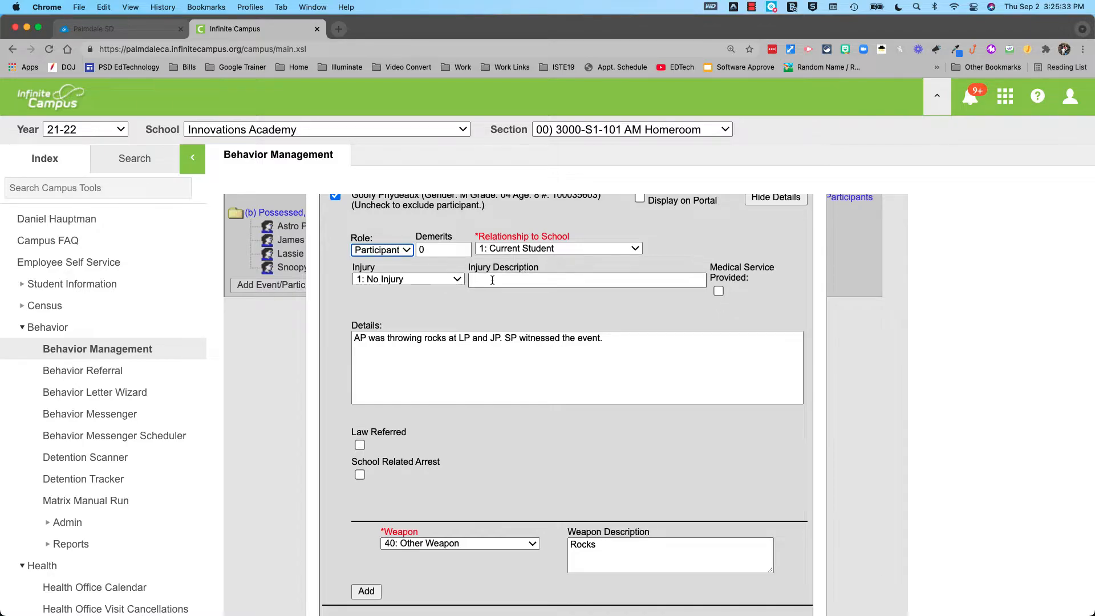
pyautogui.scroll(-1, 600, 351)
pyautogui.click(627, 339)
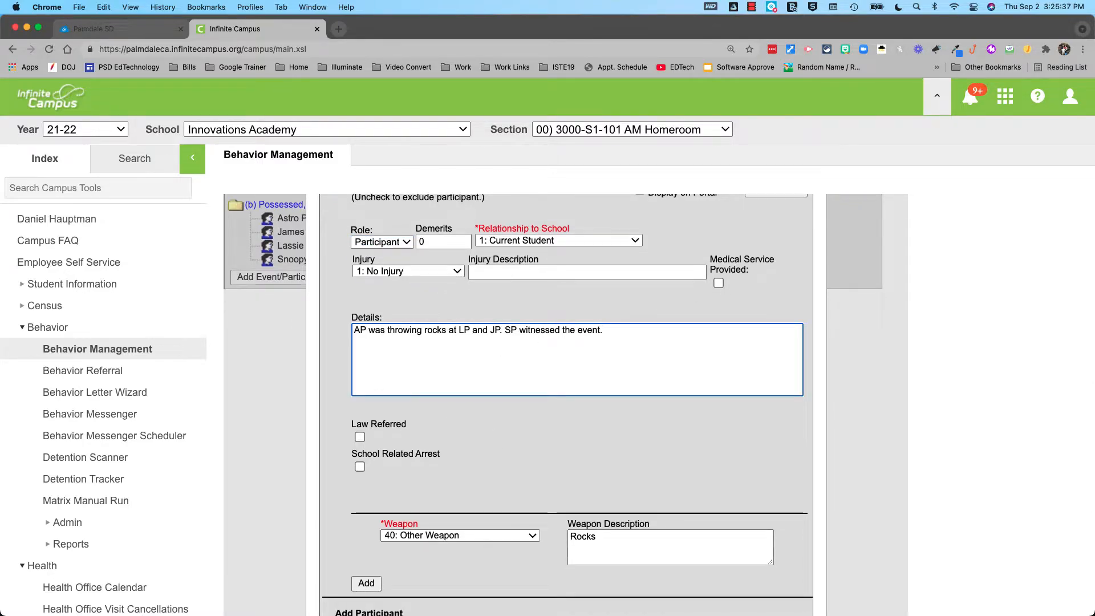
pyautogui.write('GP provided the ')
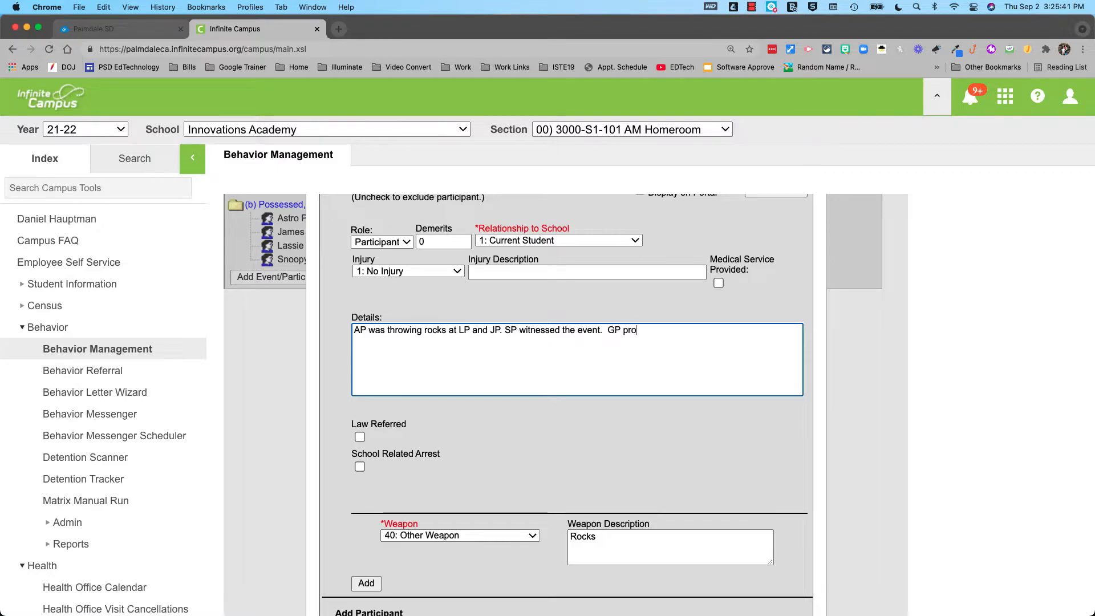
pyautogui.write('rocks and the idea to AP.')
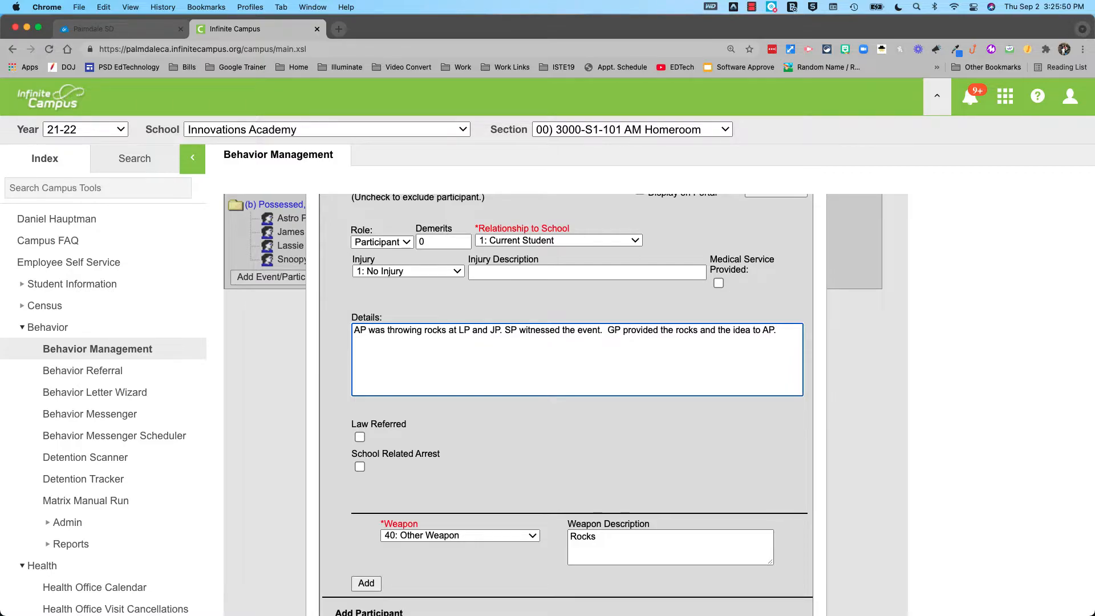
pyautogui.moveTo(775, 329); pyautogui.dragTo(392, 334)
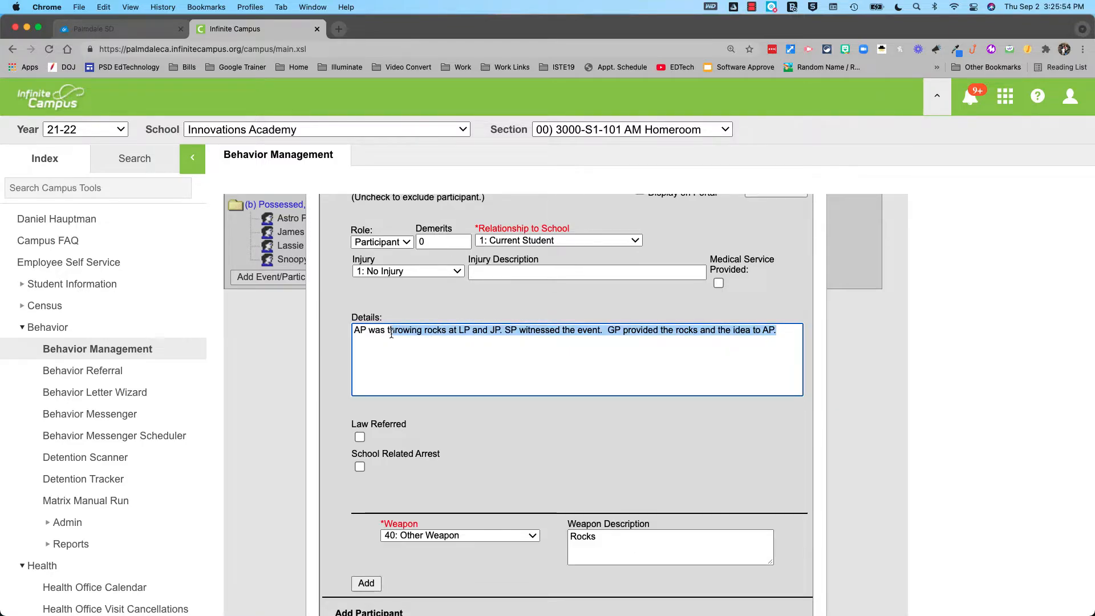
pyautogui.click(405, 349)
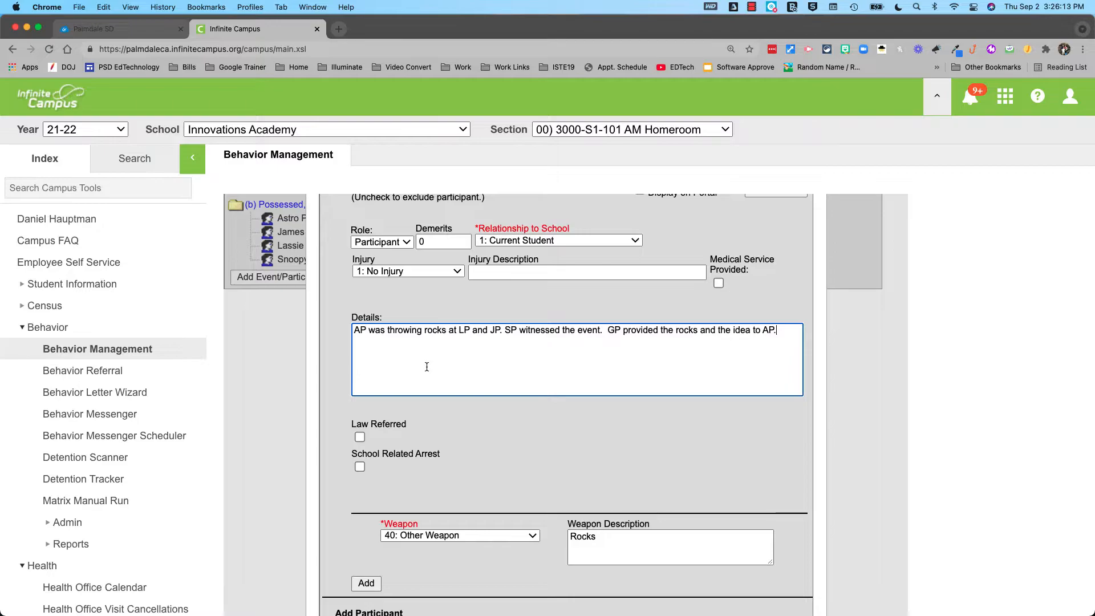
pyautogui.scroll(-5, 426, 366)
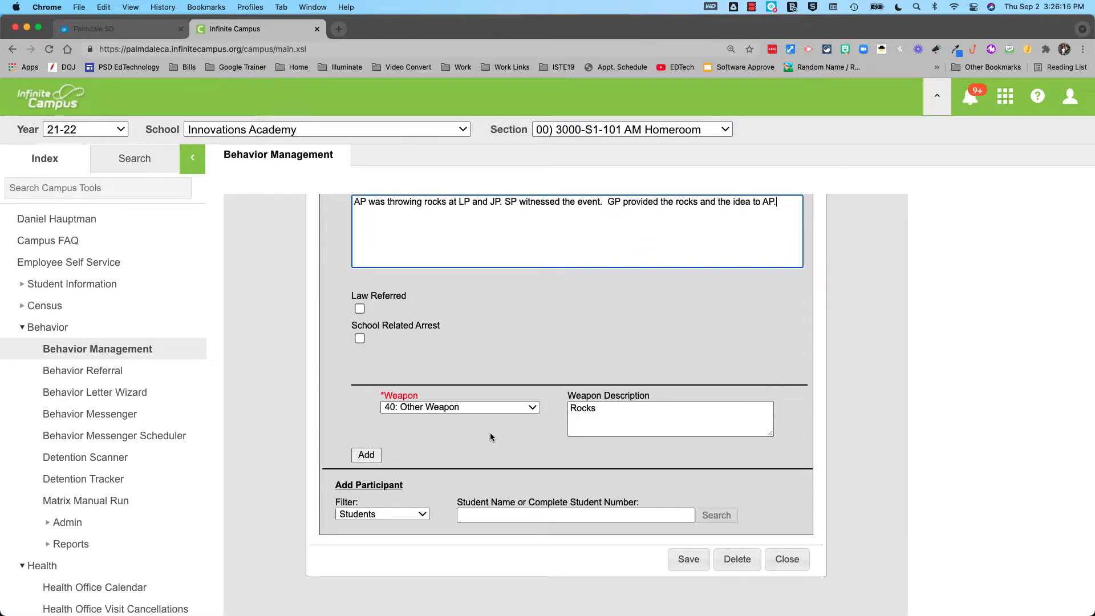
pyautogui.scroll(-2, 470, 436)
pyautogui.click(688, 500)
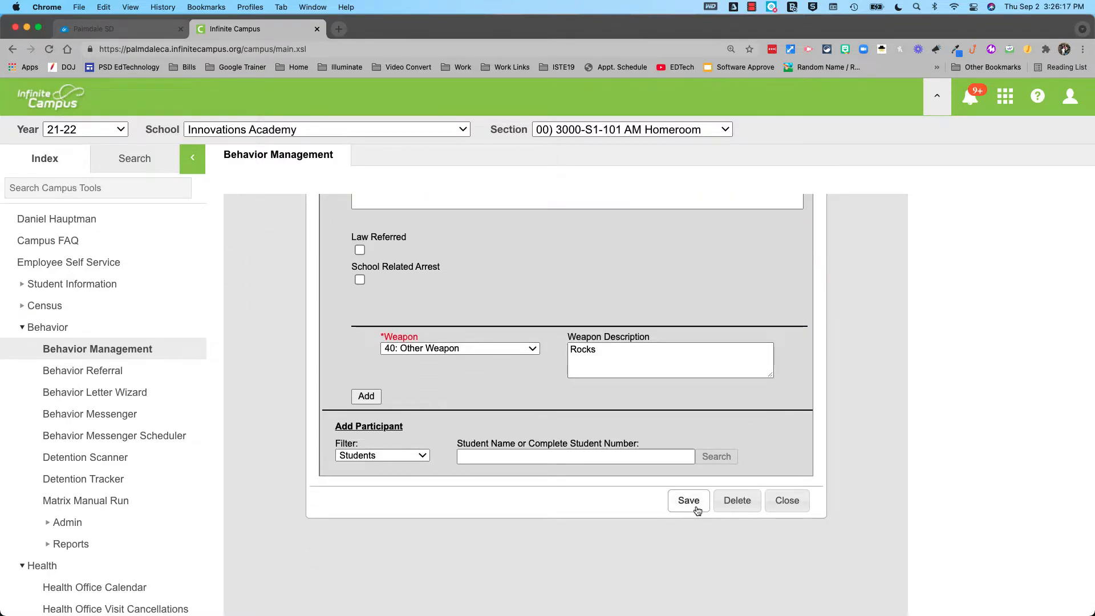
# Add a new resolution to the incident and apply it to the offending student
pyautogui.scroll(-3, 670, 445)
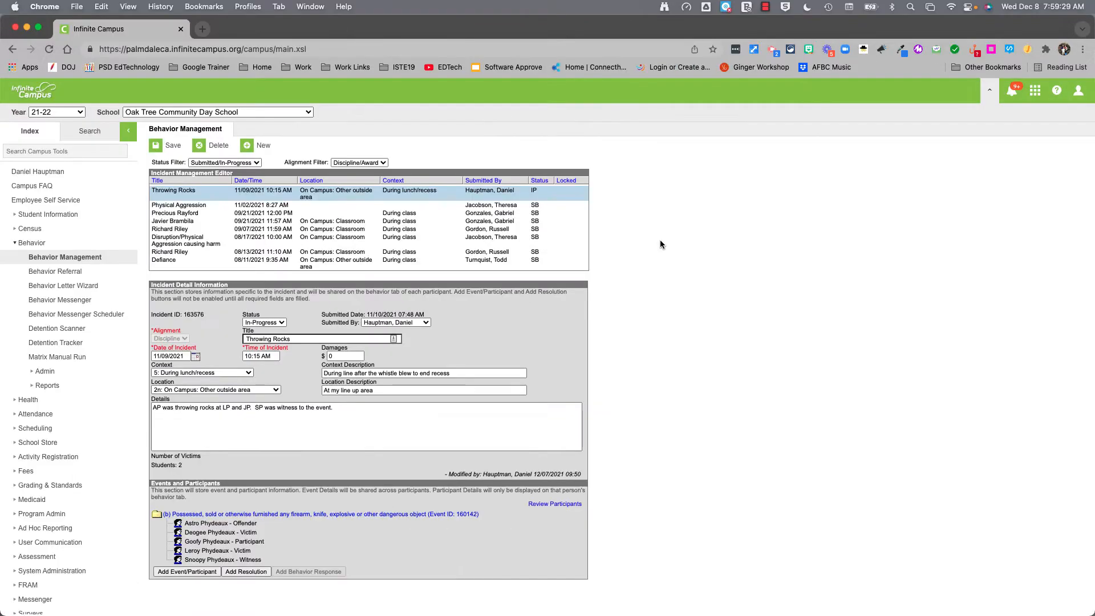
pyautogui.click(259, 572)
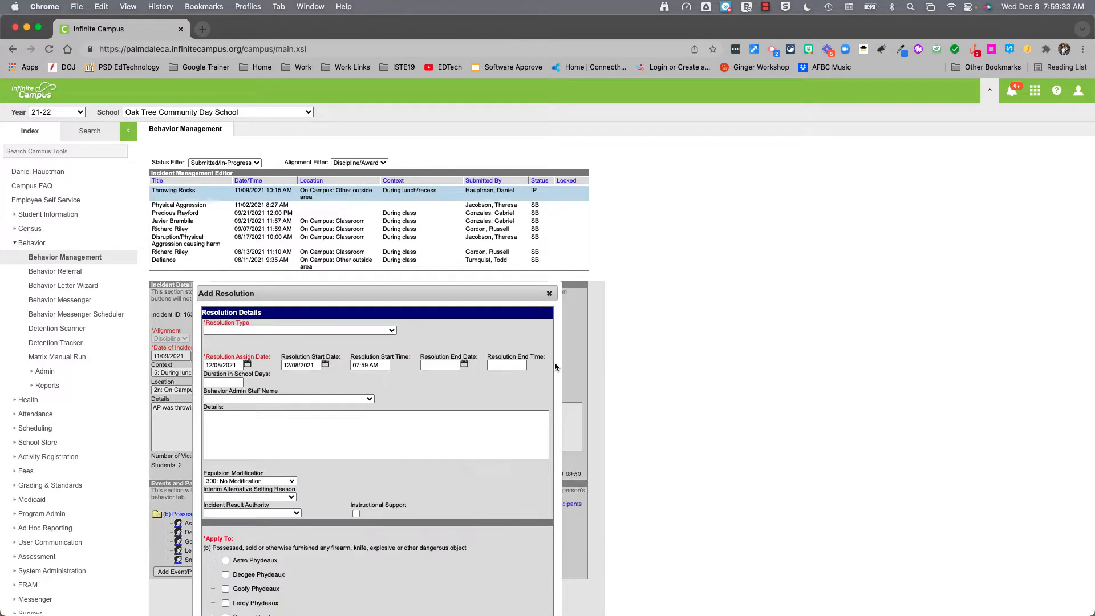
pyautogui.scroll(-3, 316, 311)
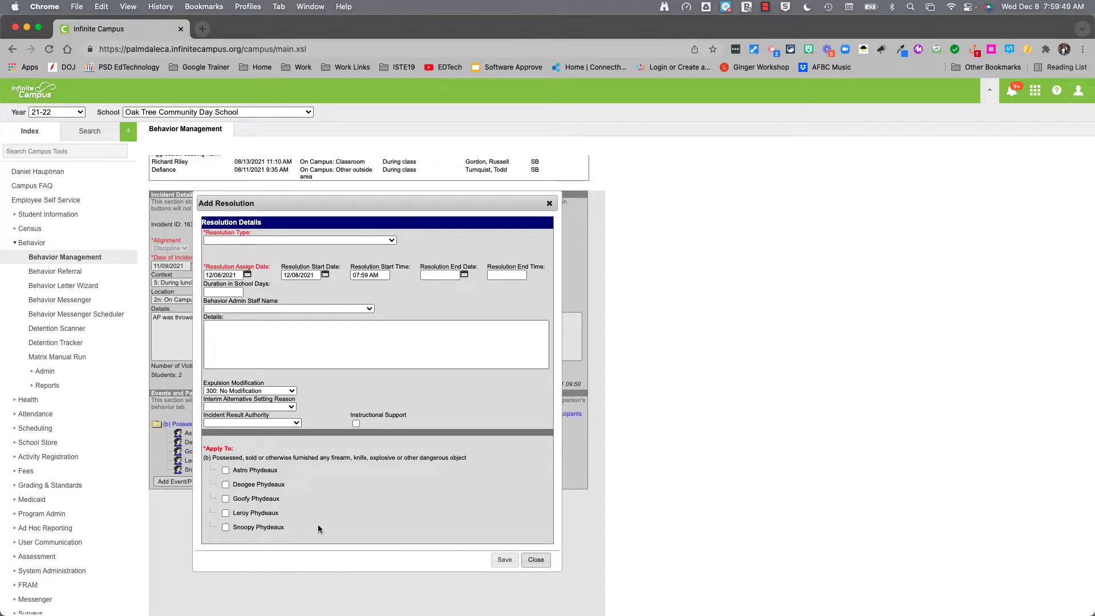
pyautogui.click(226, 471)
# Make the resolution a 100: *Suspension of 2 school days, assigned 11/09/2021
pyautogui.click(321, 241)
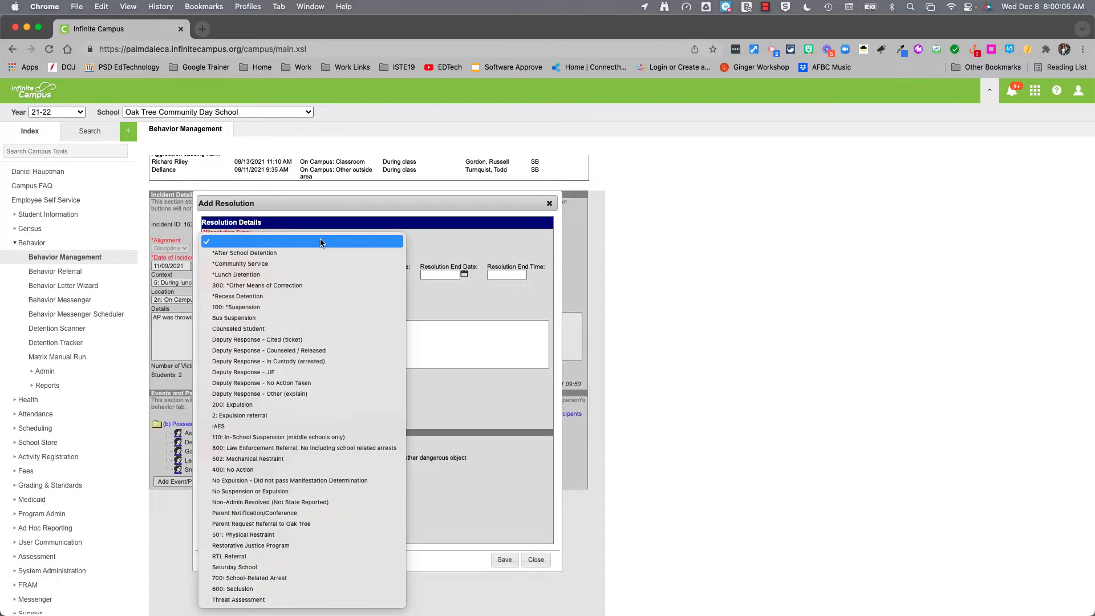
pyautogui.click(313, 308)
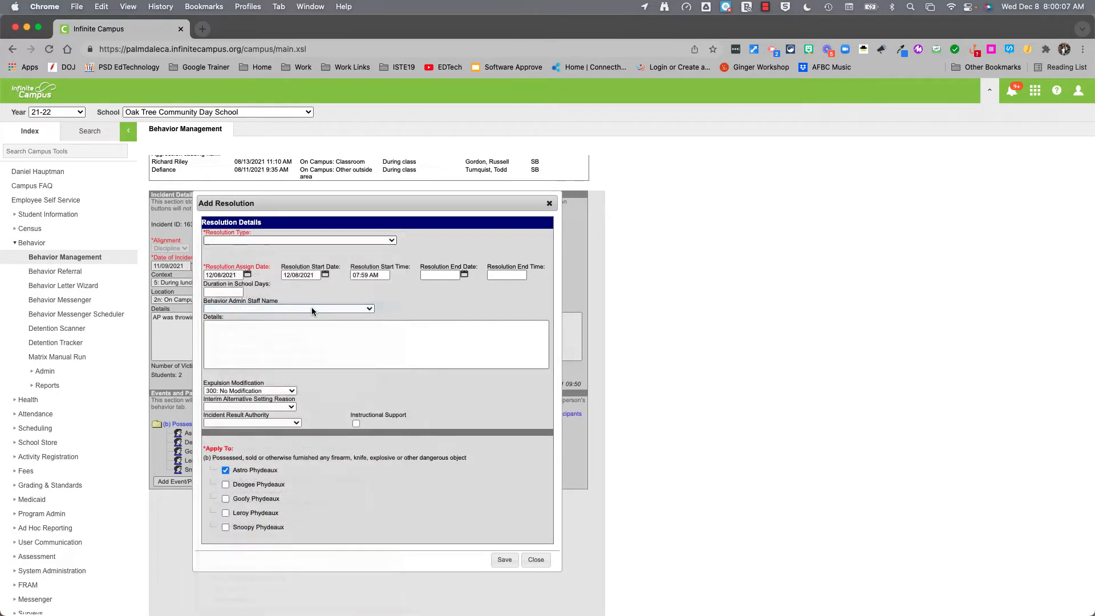
pyautogui.click(222, 292)
pyautogui.write('2')
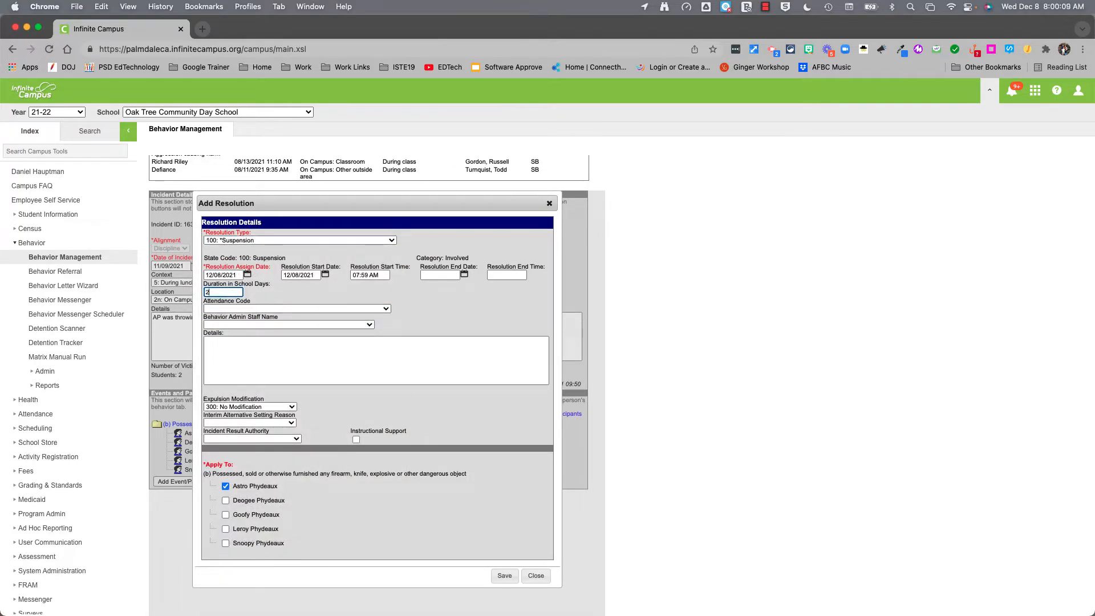
pyautogui.click(247, 275)
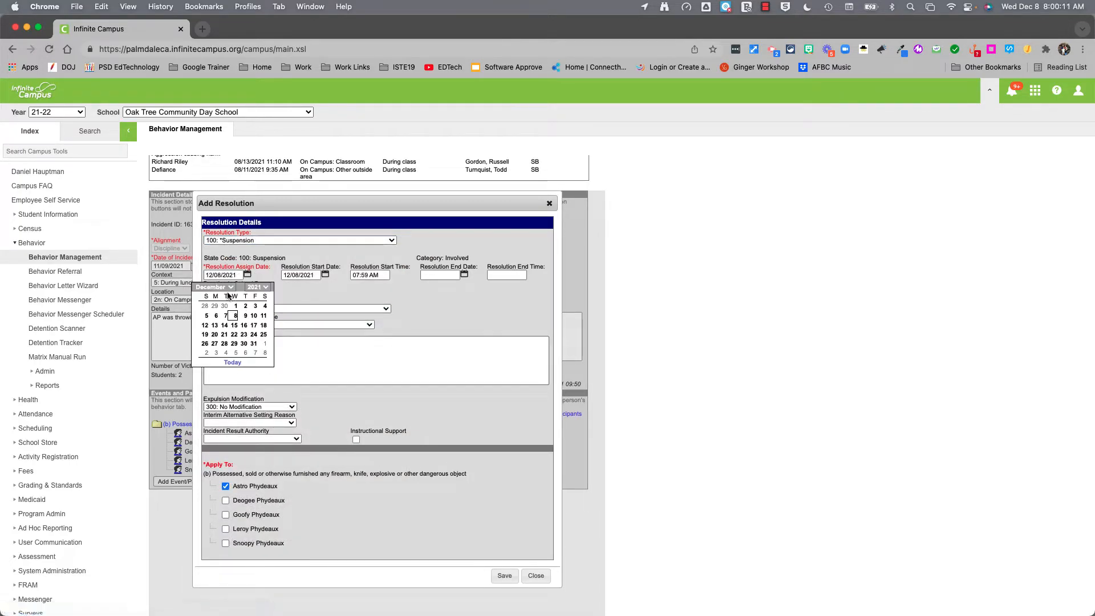
pyautogui.click(215, 287)
pyautogui.click(221, 278)
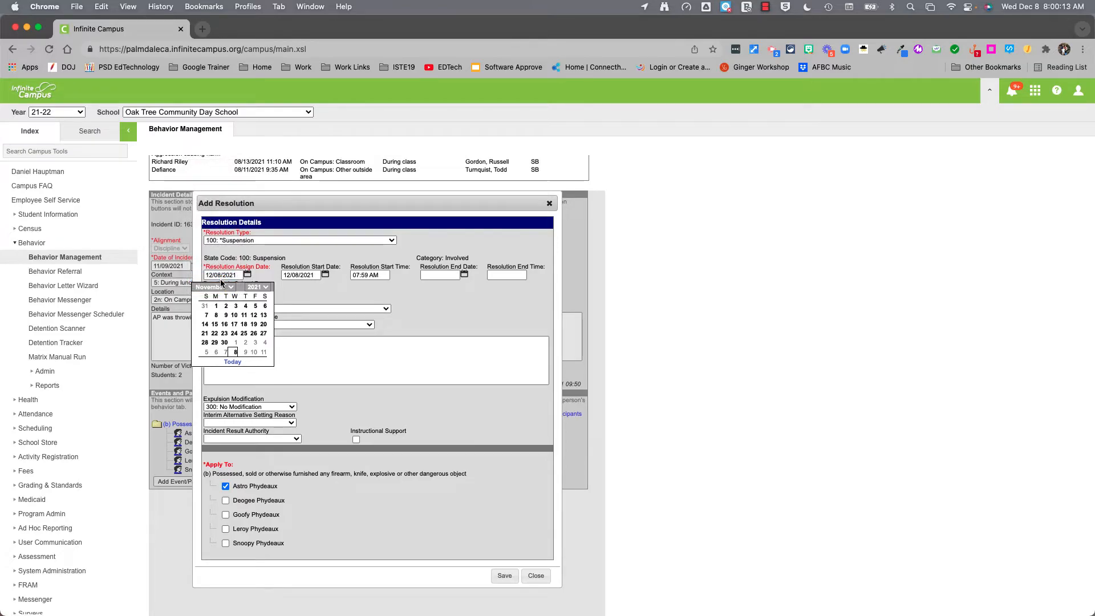
pyautogui.click(225, 316)
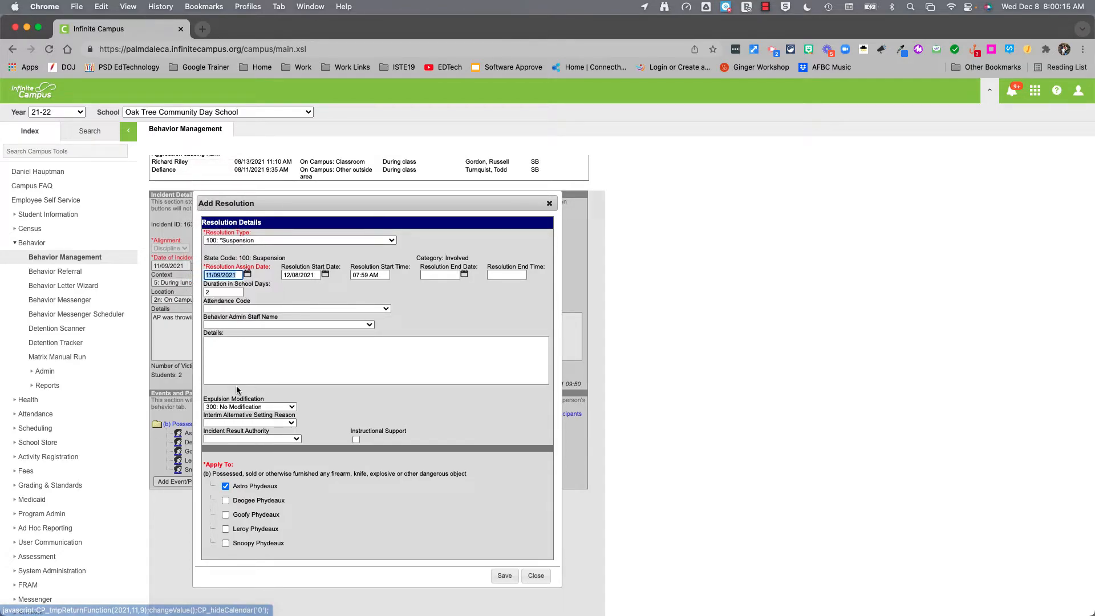
# Schedule the suspension from 11/09/2021 11:00 am to 11/10/2021 3:00pm
pyautogui.click(325, 275)
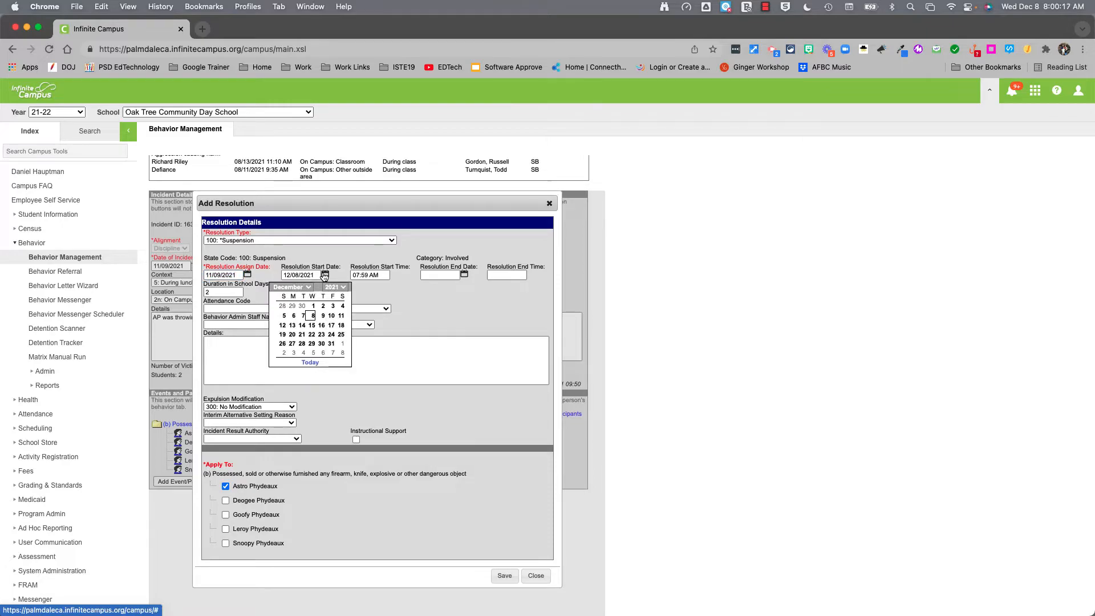
pyautogui.click(285, 287)
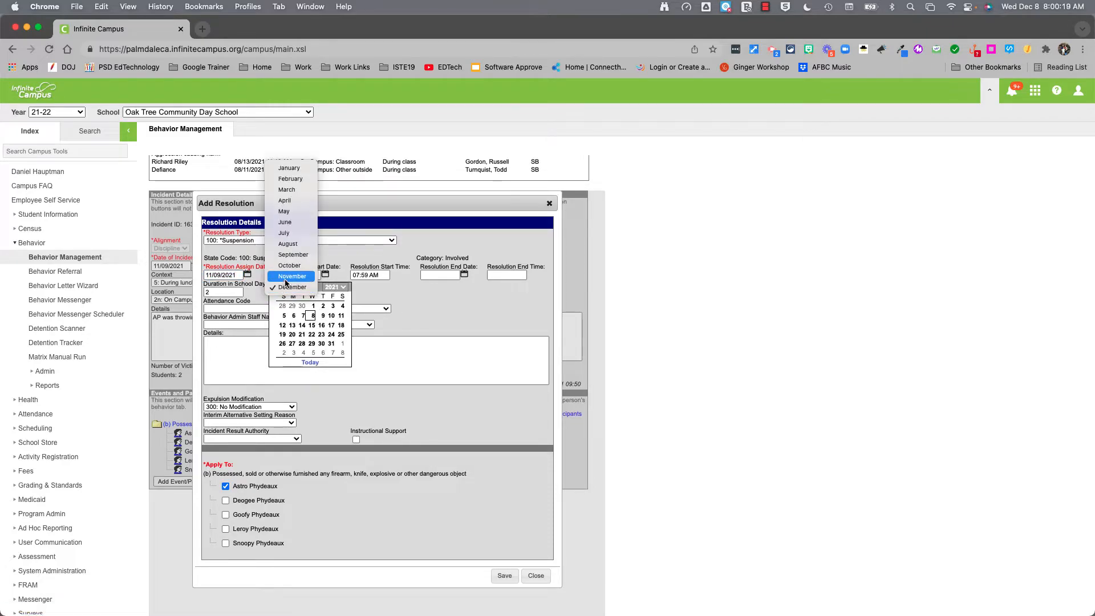
pyautogui.click(285, 277)
pyautogui.click(302, 316)
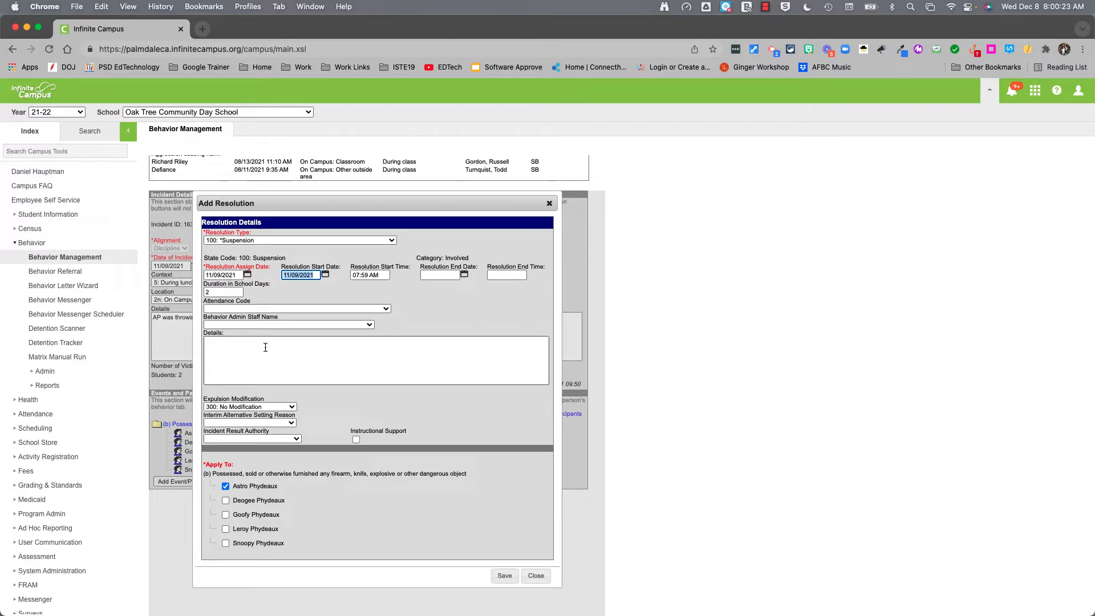
pyautogui.press('Tab')
pyautogui.write('11:00 am')
pyautogui.press('Tab')
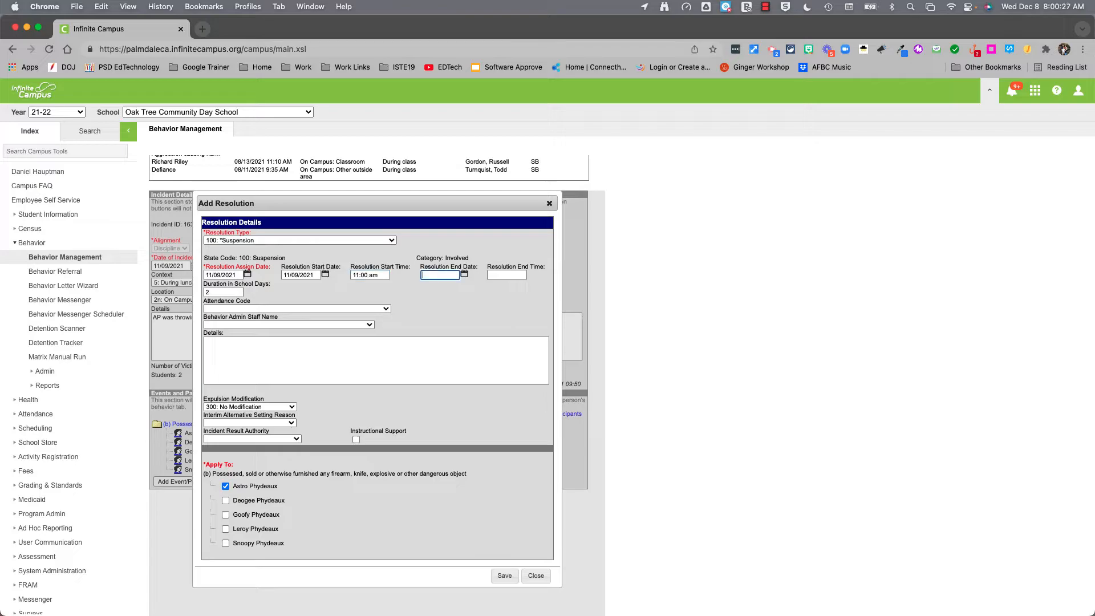
pyautogui.click(464, 274)
pyautogui.click(431, 287)
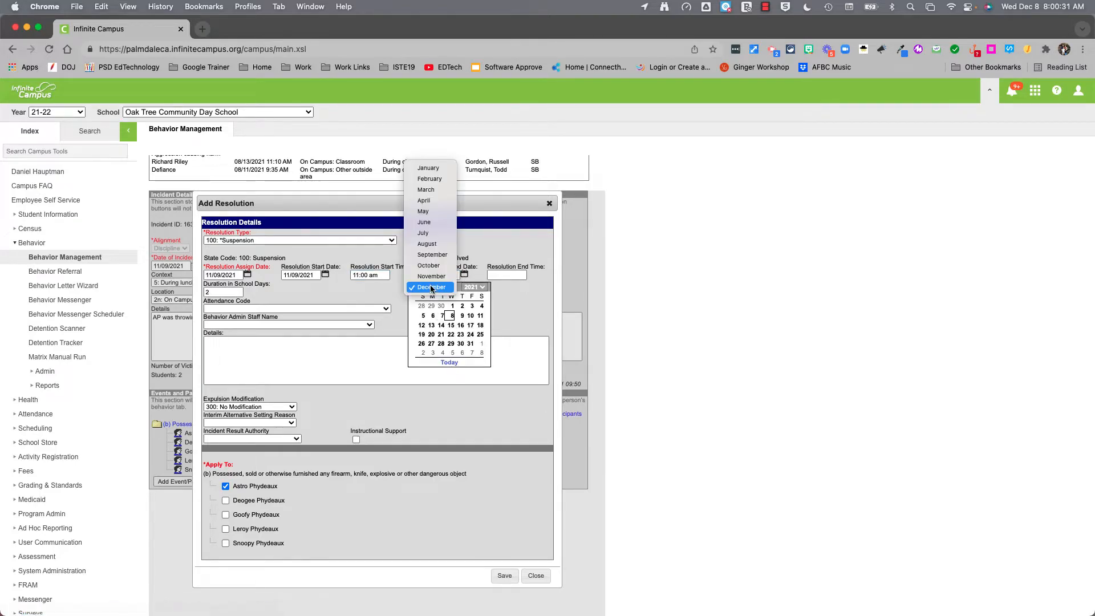
pyautogui.click(432, 276)
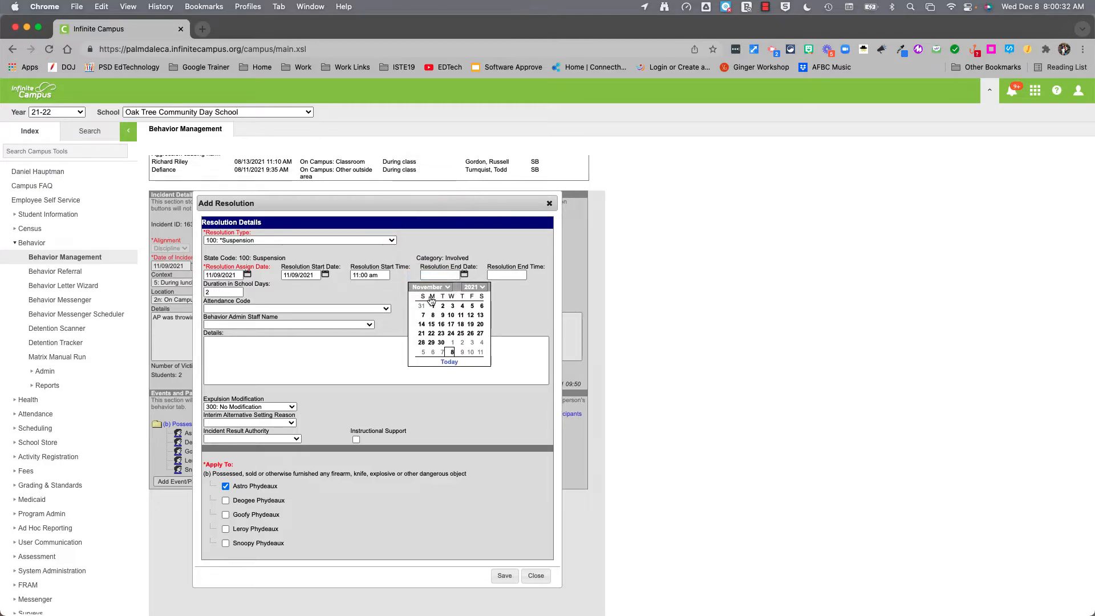
pyautogui.click(452, 316)
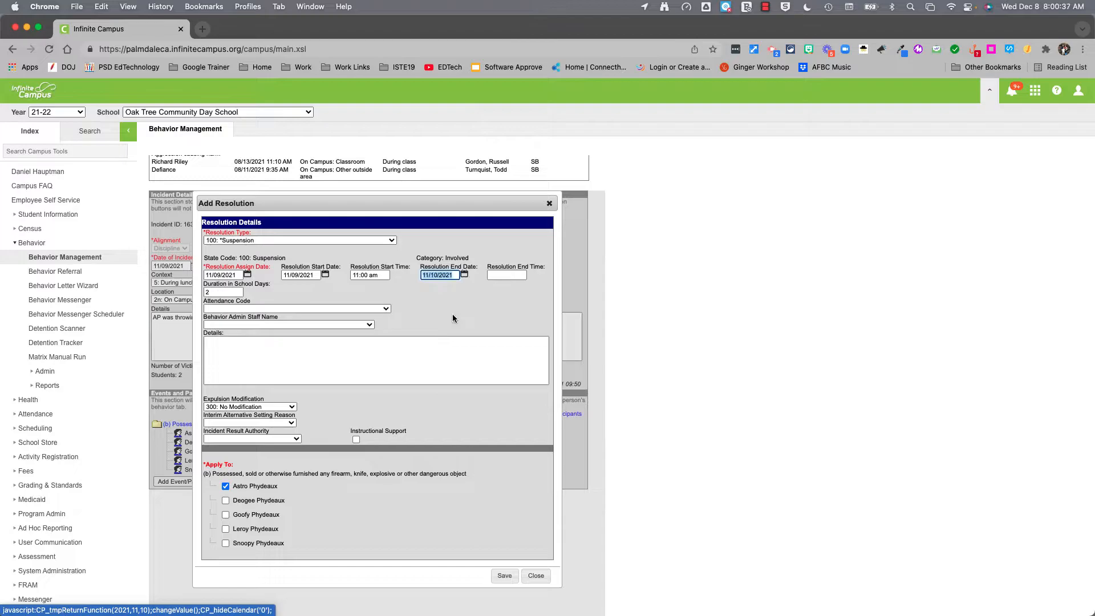
pyautogui.press('Tab')
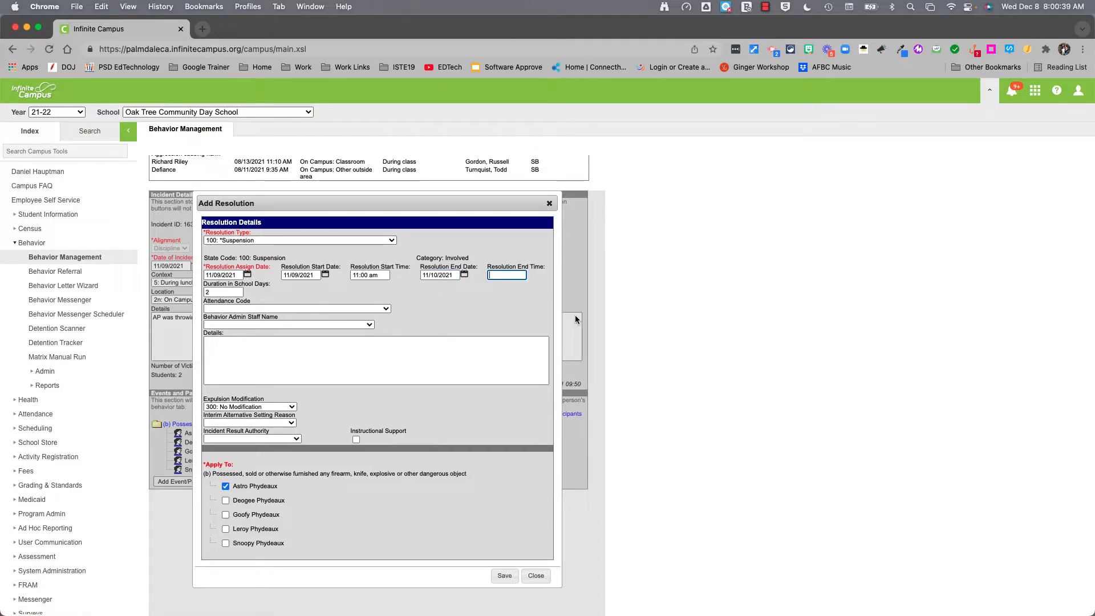
pyautogui.write('3:00pm')
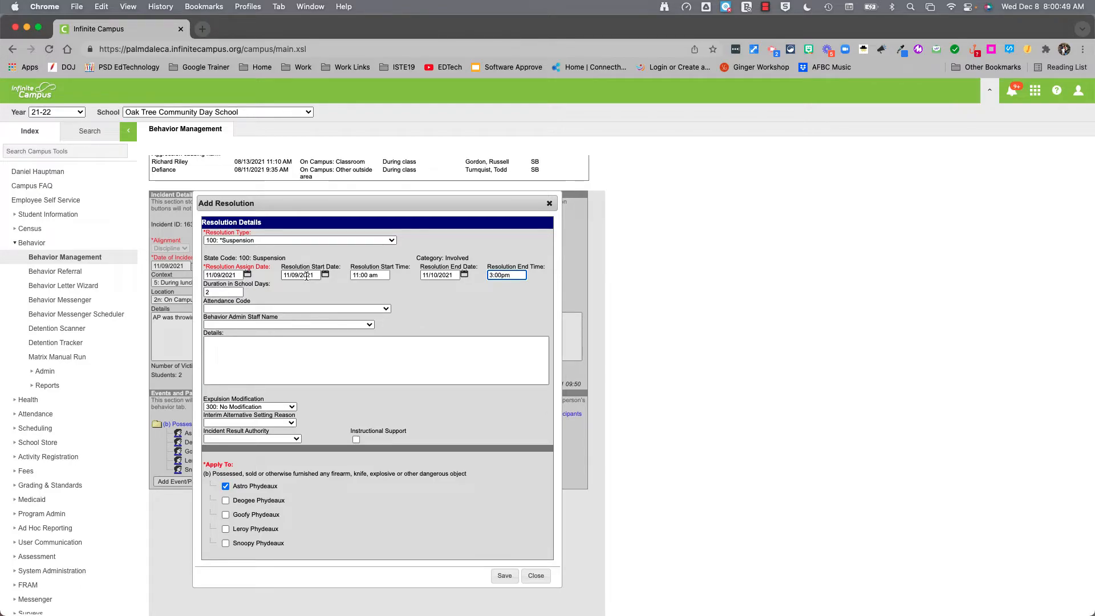
# Set the attendance code to SUS and select the behavior admin staff member
pyautogui.click(282, 309)
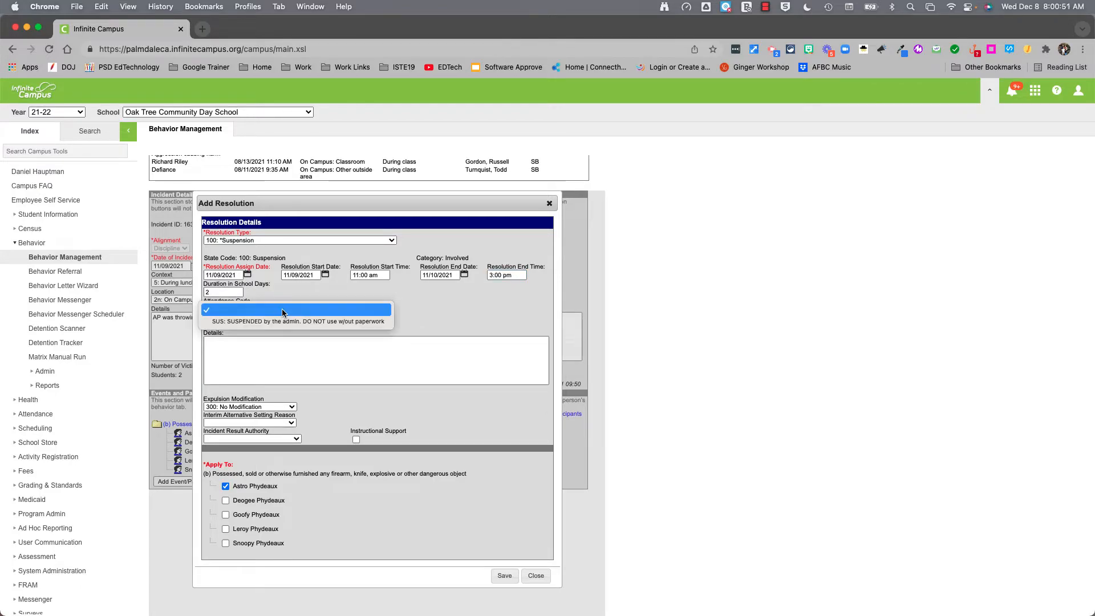
pyautogui.click(288, 321)
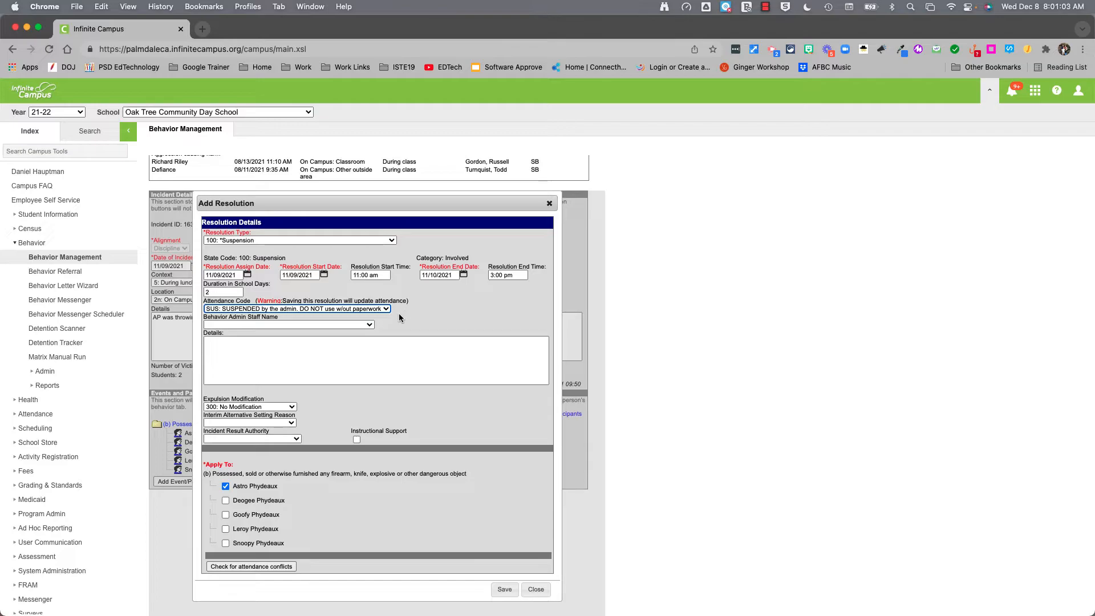
pyautogui.click(268, 324)
pyautogui.click(266, 347)
pyautogui.click(369, 370)
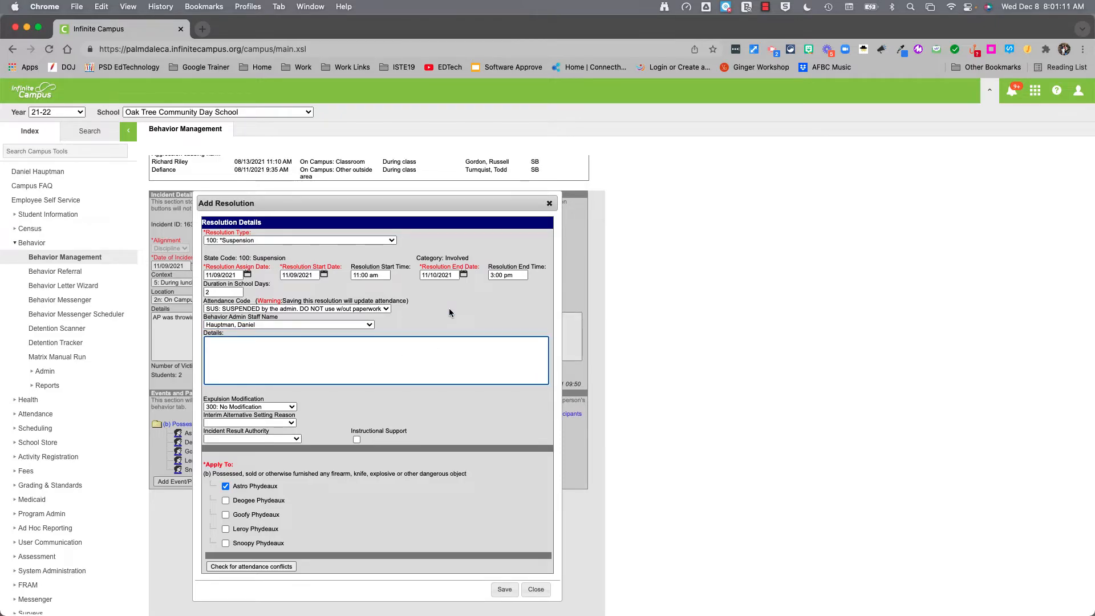
# Enter details that the student is suspended for throwing rocks and injuring students, confirm no attendance conflicts, and save
pyautogui.write('AP is being suspended for throwing rocks and')
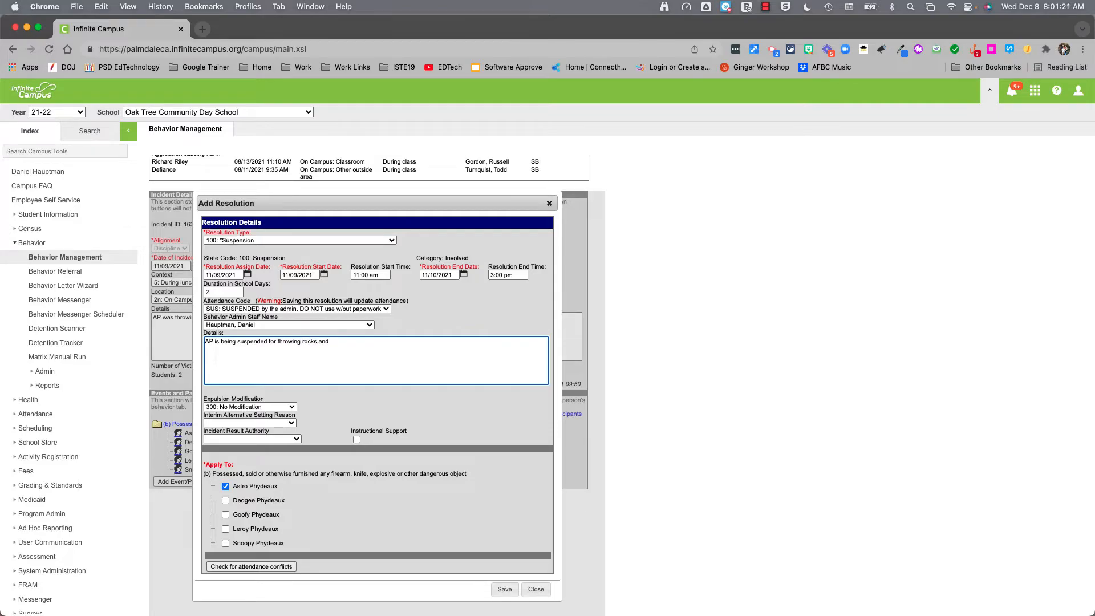
pyautogui.write(' injuring students.')
pyautogui.click(269, 568)
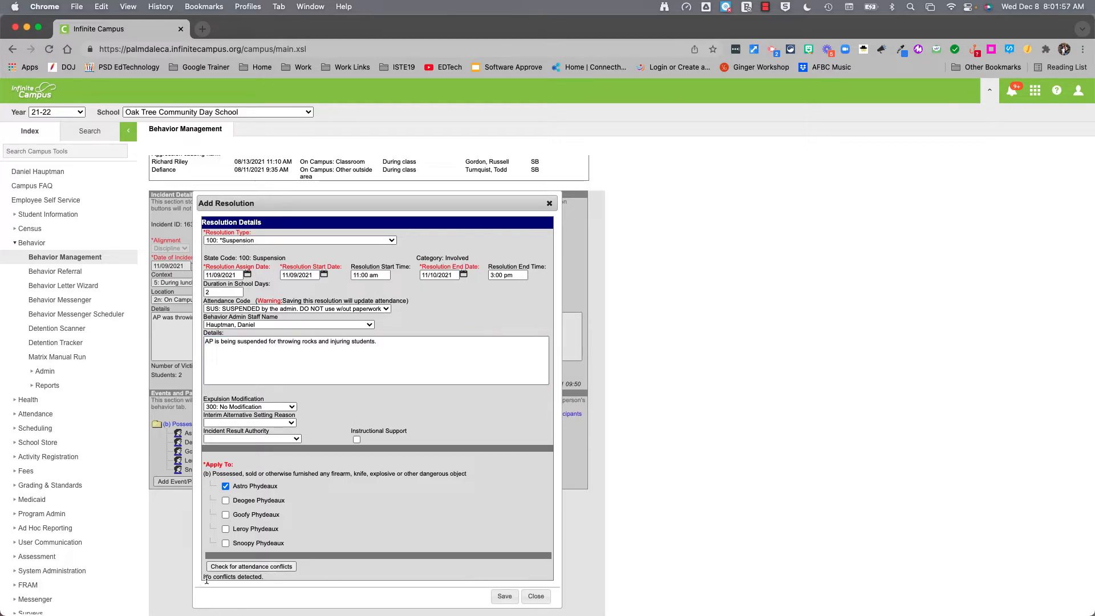
pyautogui.click(504, 596)
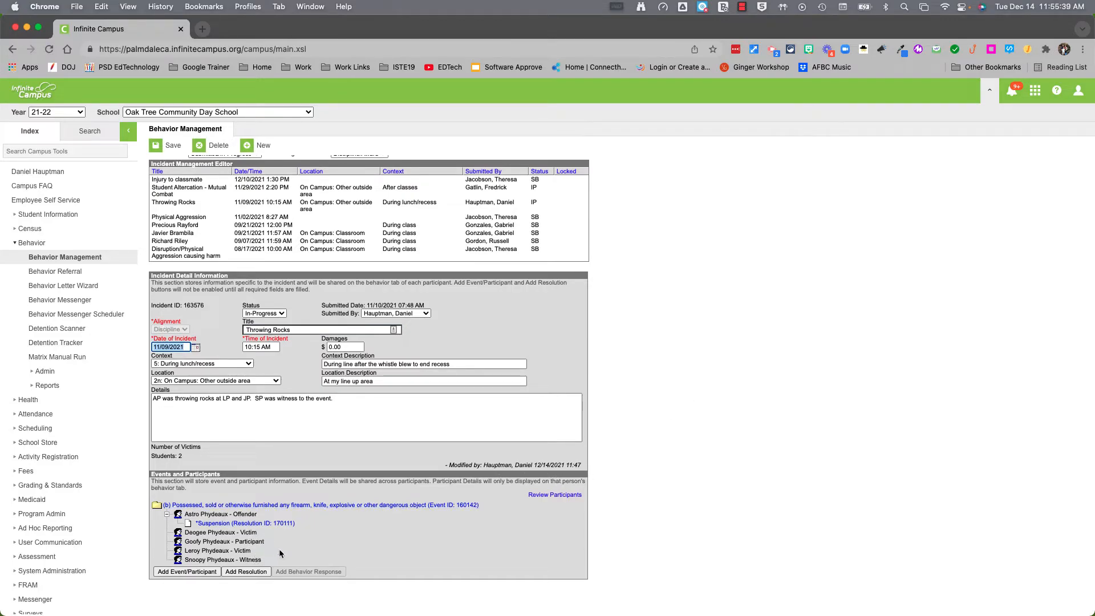
# Add another resolution to the incident with type Restorative Justice Program
pyautogui.click(247, 573)
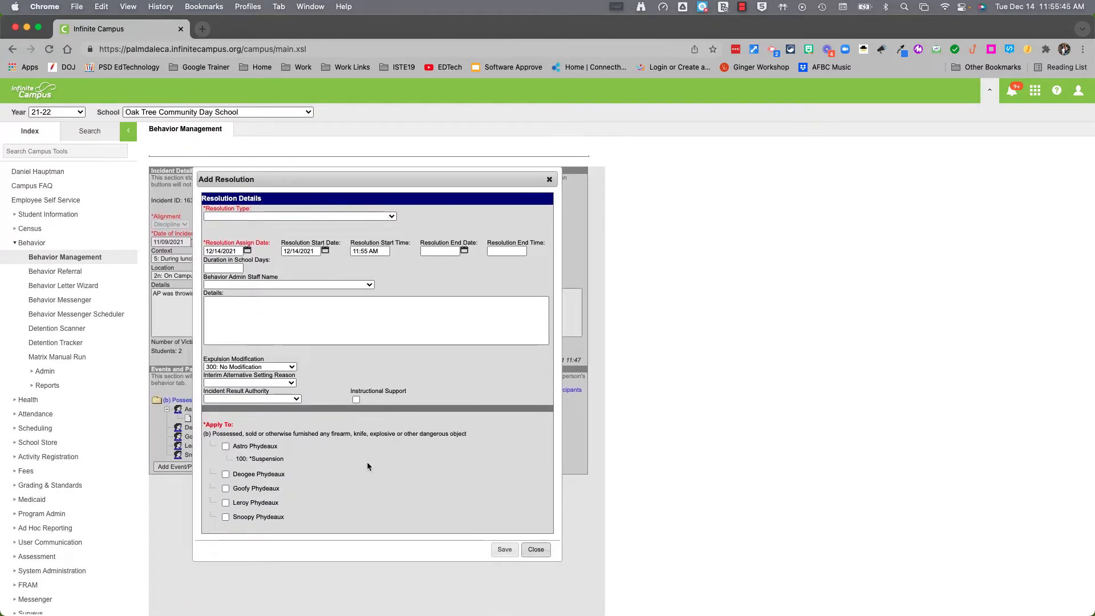
pyautogui.click(365, 216)
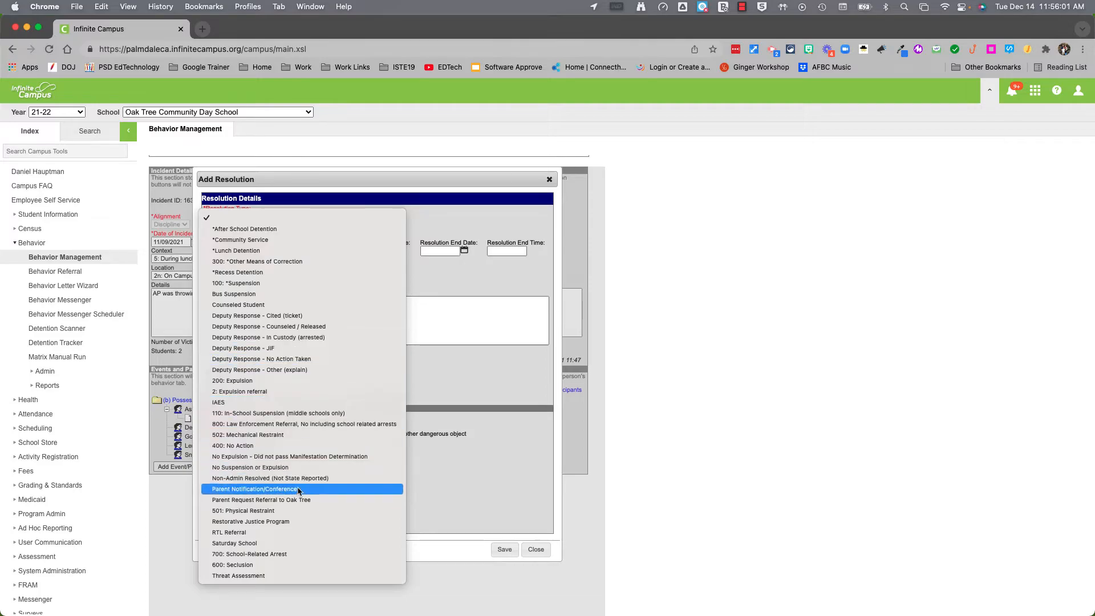
pyautogui.click(260, 521)
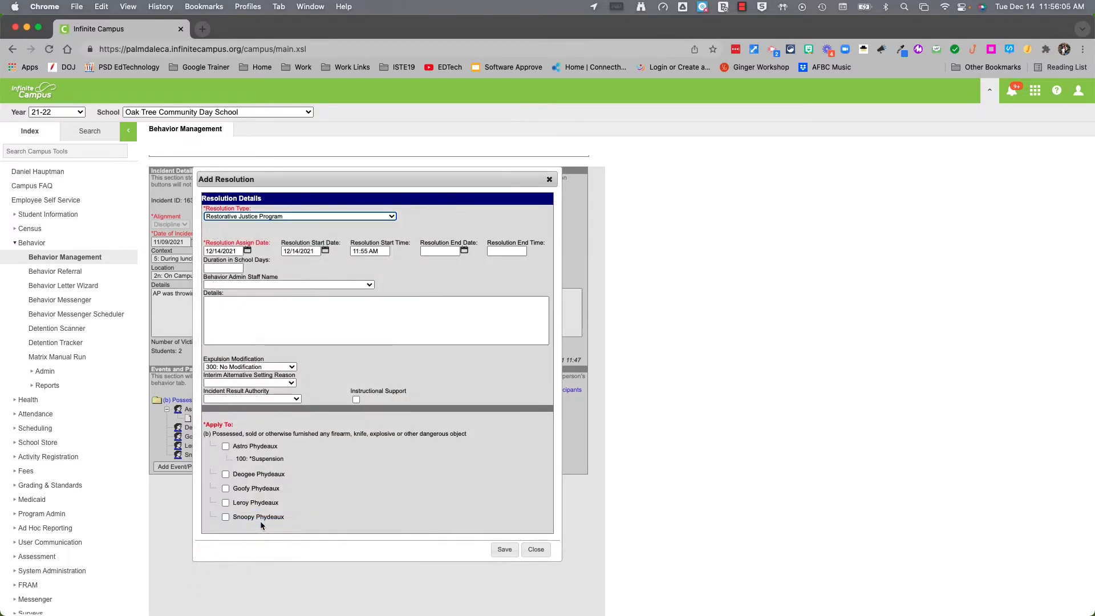
# Set the resolution's assign date to 11/09/2021
pyautogui.click(248, 251)
pyautogui.click(231, 263)
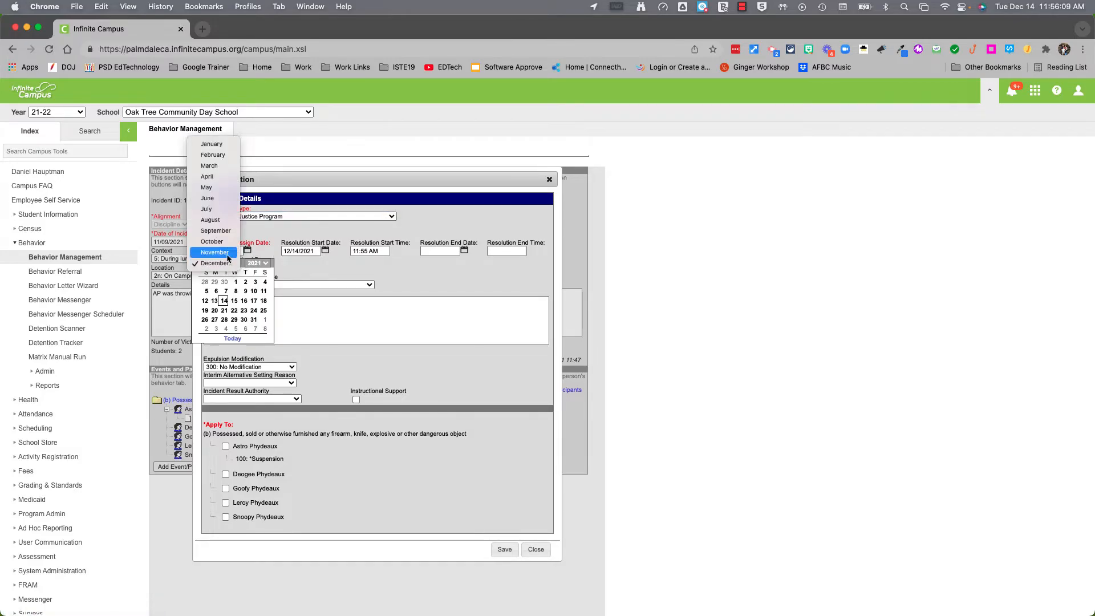
pyautogui.click(228, 253)
pyautogui.click(226, 292)
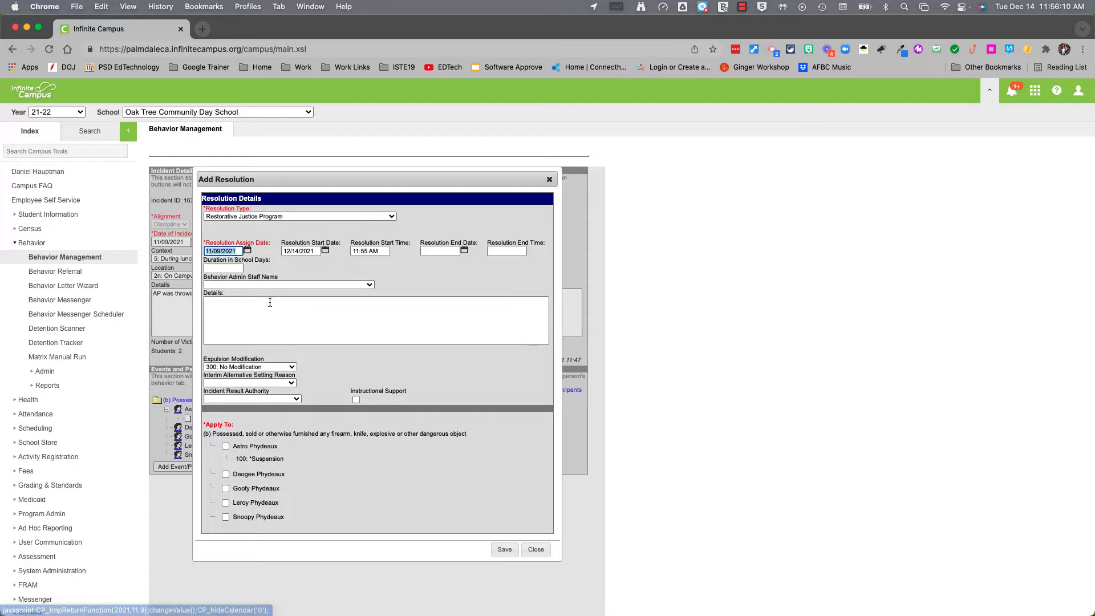
# Set the start to 11/11/2021 at 7:00 am
pyautogui.click(325, 251)
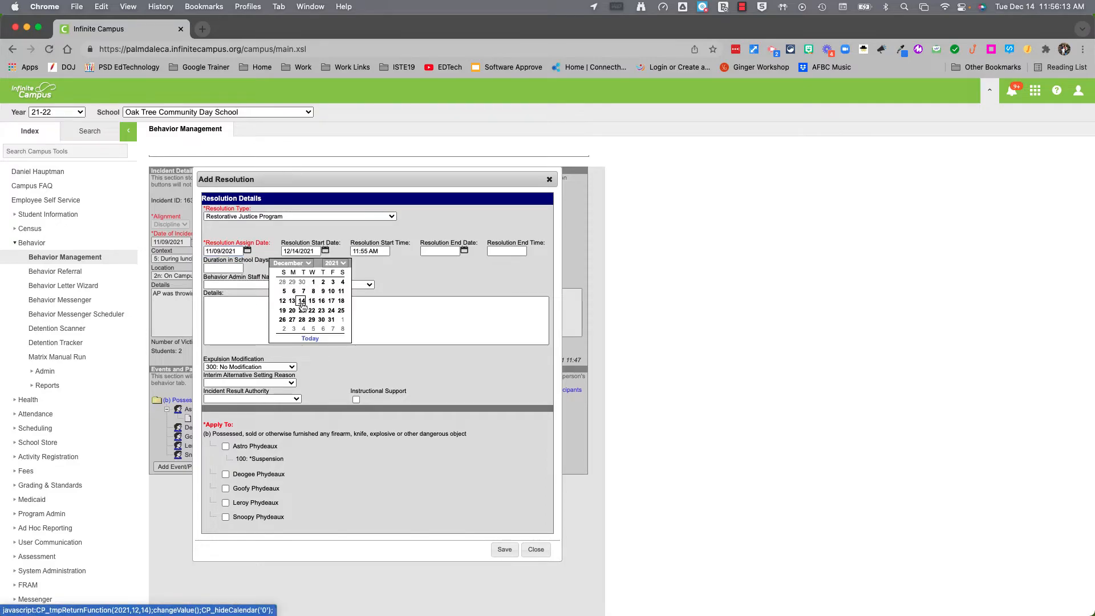
pyautogui.click(309, 263)
pyautogui.click(298, 253)
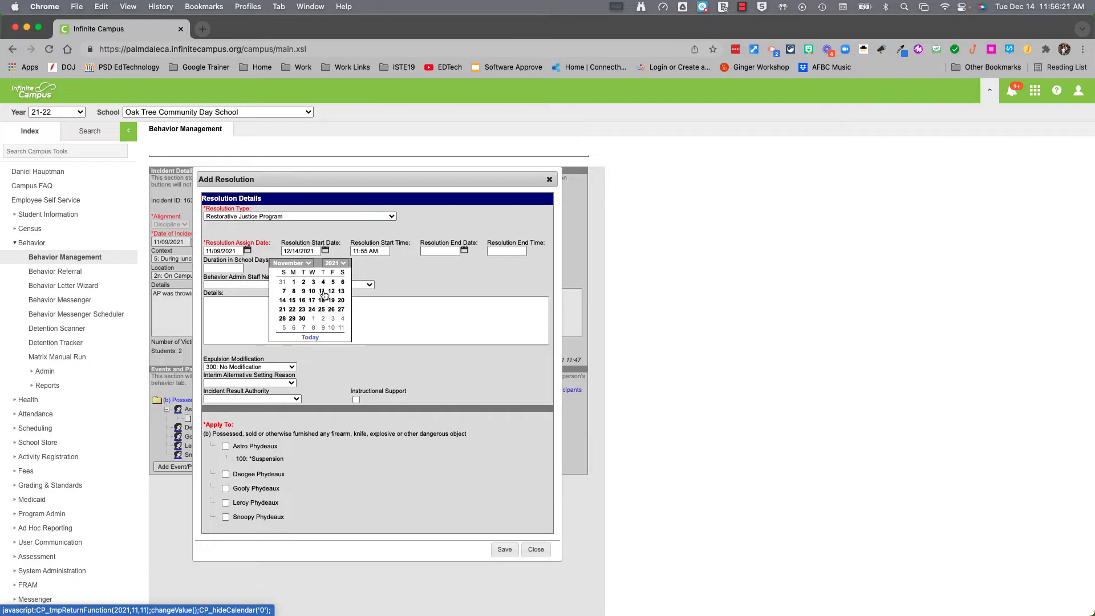
pyautogui.click(322, 291)
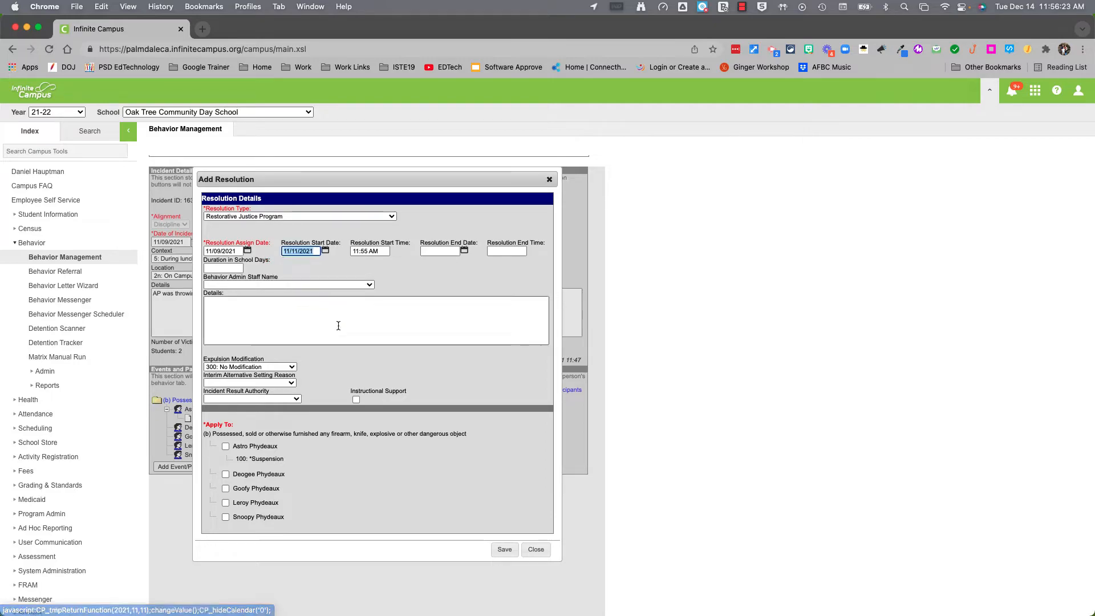
pyautogui.moveTo(353, 251); pyautogui.dragTo(402, 254)
pyautogui.press('BackSpace')
pyautogui.write('7:00 am')
pyautogui.press('Tab')
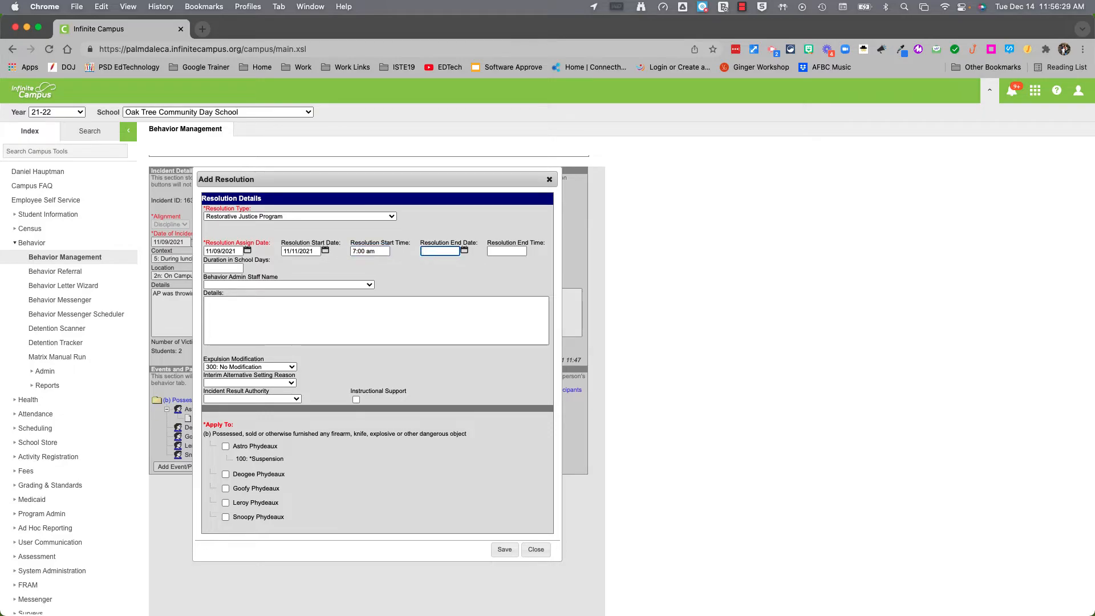
# Set the end to 11/15/2021 at 3:00 pm
pyautogui.click(464, 251)
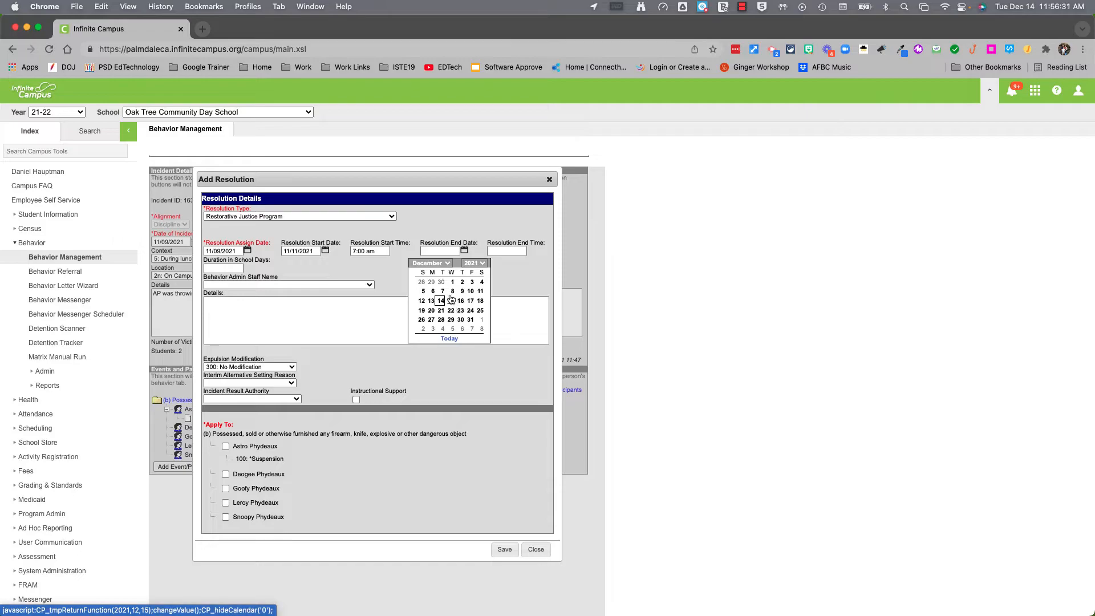
pyautogui.click(432, 263)
pyautogui.click(434, 249)
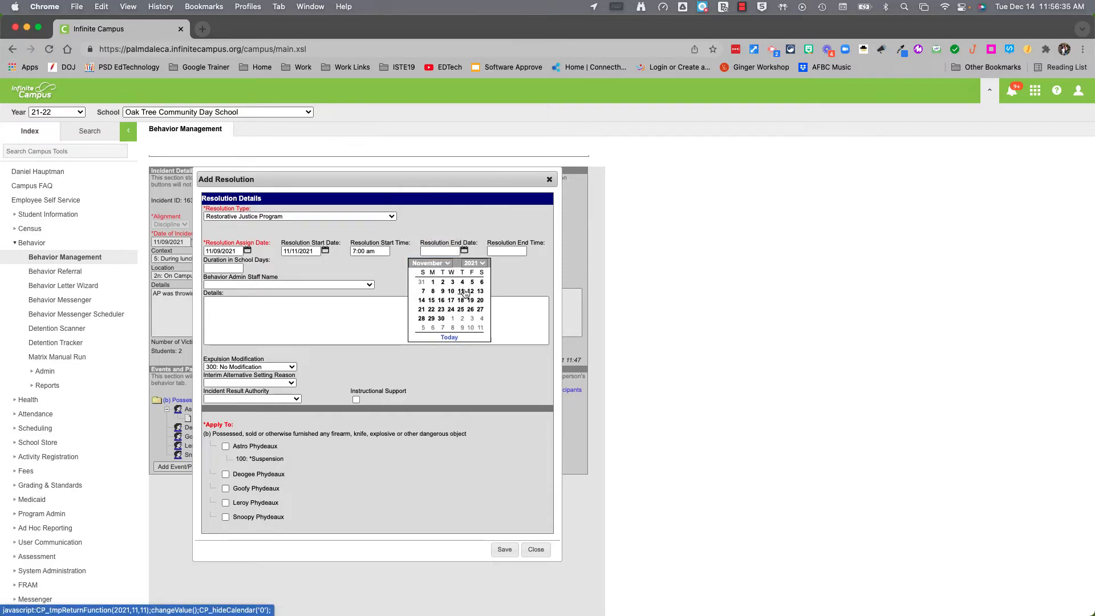
pyautogui.click(432, 301)
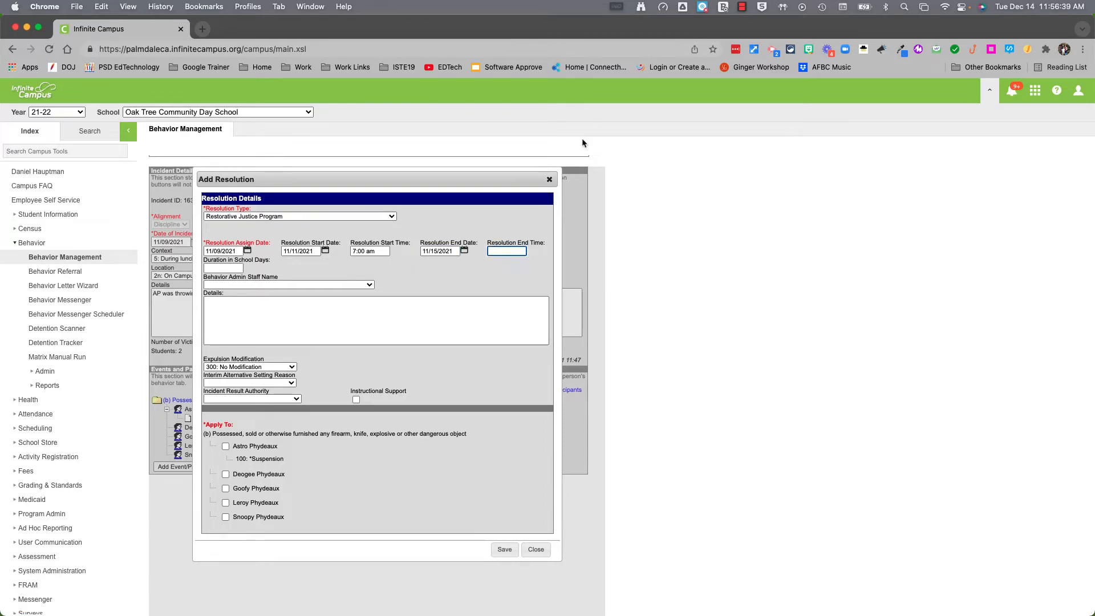
pyautogui.write('3:pm')
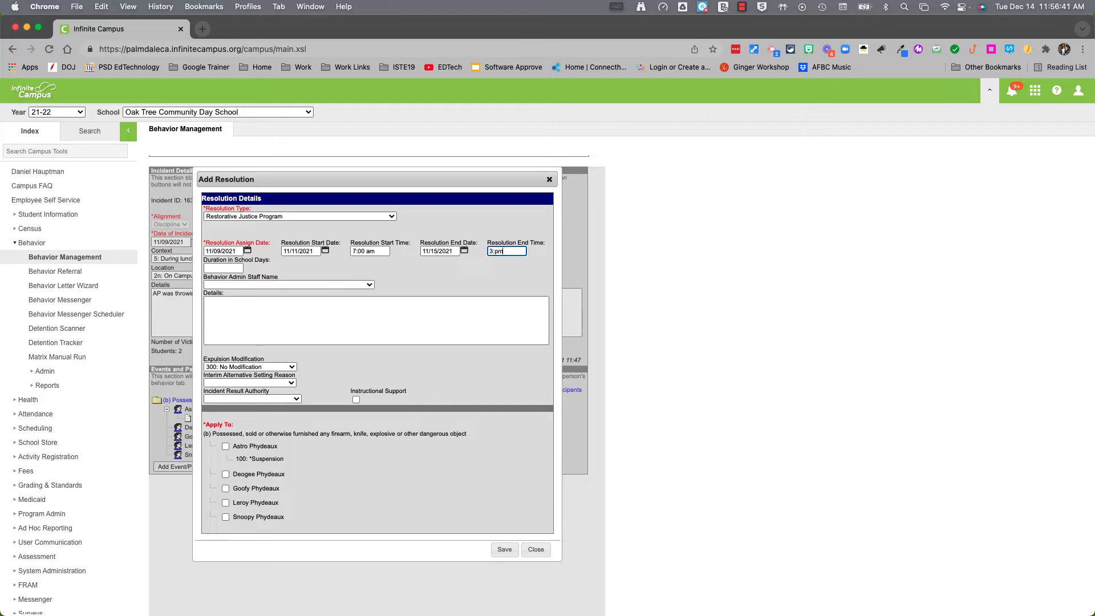
pyautogui.click(494, 251)
pyautogui.write('00')
pyautogui.press('Delete')
pyautogui.click(232, 267)
# Set duration to 3 school days and assign the behavior admin staff member
pyautogui.write('3')
pyautogui.click(345, 285)
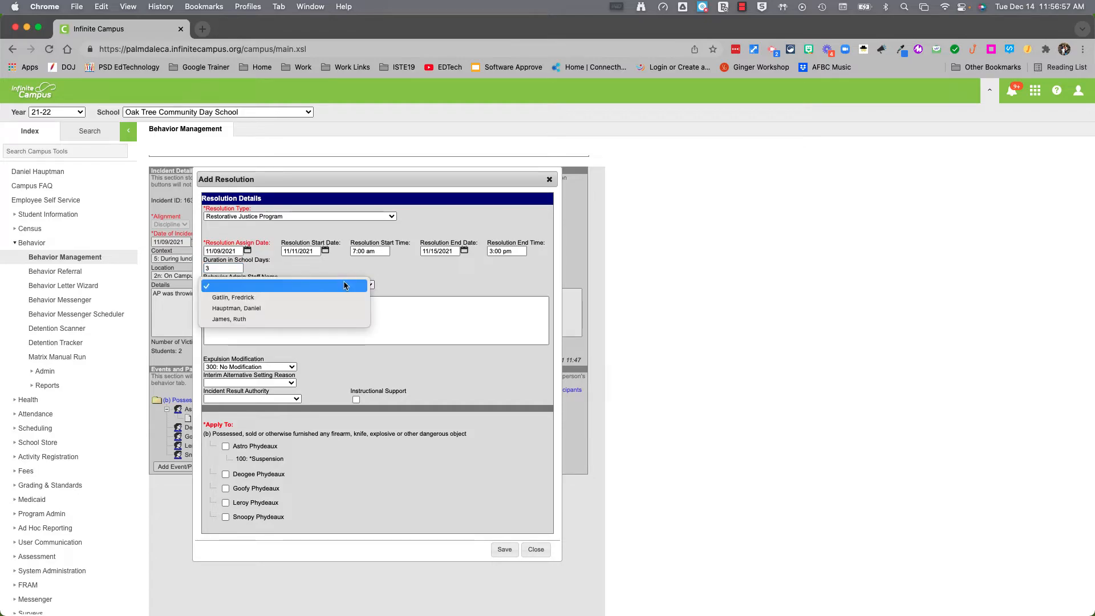
pyautogui.click(292, 310)
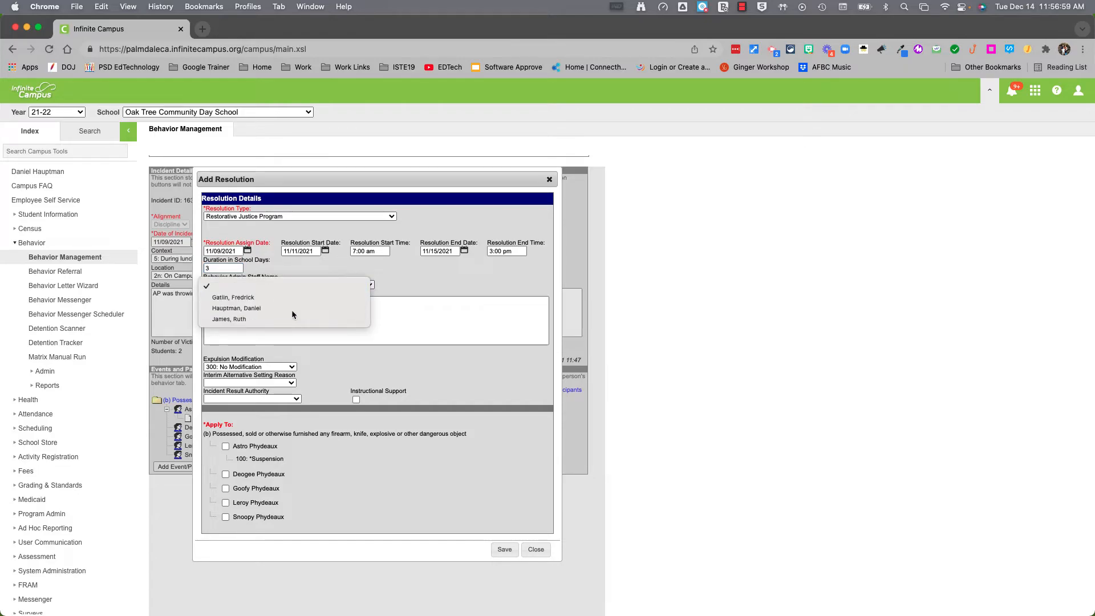
# Write details that students will meet with the RJT on how to better resolve conflict
pyautogui.click(309, 320)
pyautogui.write('students ei')
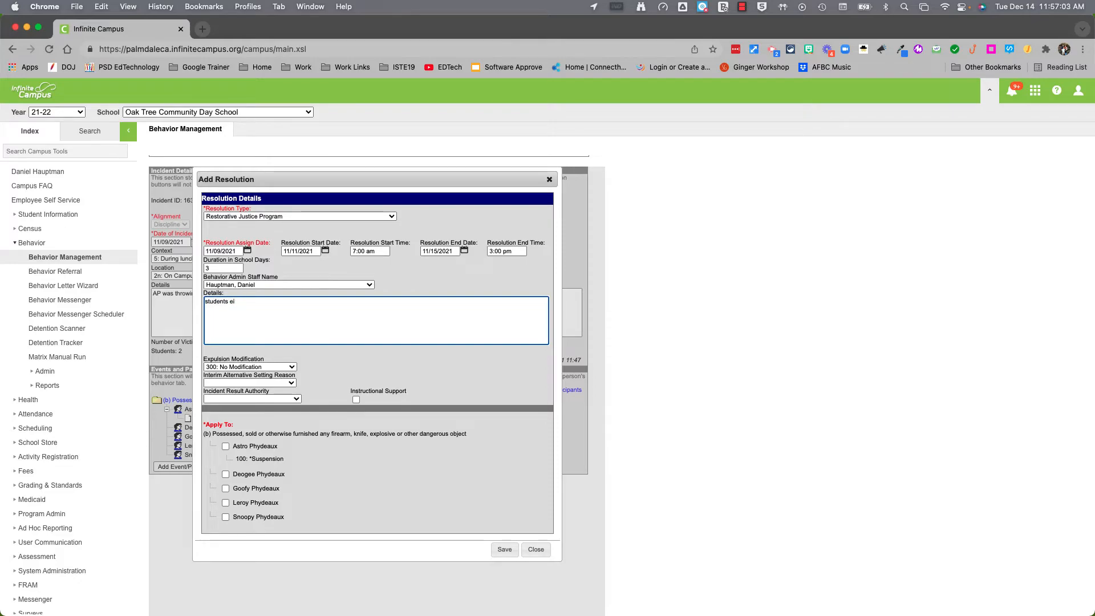
pyautogui.press('BackSpace')
pyautogui.press('BackSpace')
pyautogui.press('BackSpace')
pyautogui.press('BackSpace')
pyautogui.press('BackSpace')
pyautogui.press('BackSpace')
pyautogui.write('udents will be meetin')
pyautogui.write('g with the')
pyautogui.write(' RJTY')
pyautogui.write('to reflect')
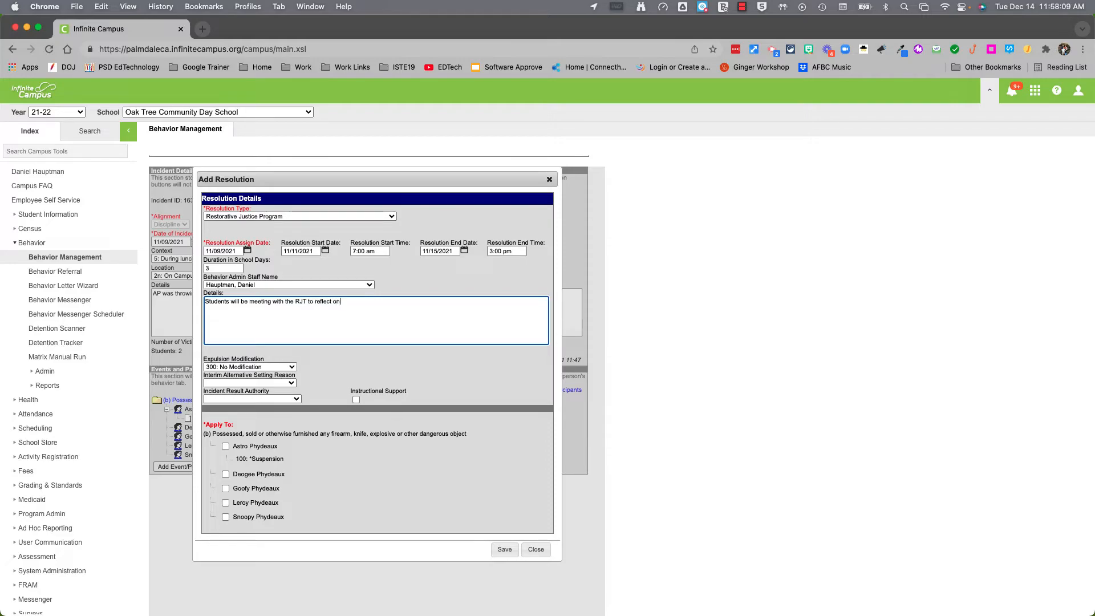
pyautogui.write('ons ')
pyautogui.write('to')
pyautogui.press('BackSpace')
pyautogui.press('BackSpace')
pyautogui.press('BackSpace')
pyautogui.write('and how to bettewr')
pyautogui.press('BackSpace')
pyautogui.press('BackSpace')
pyautogui.press('BackSpace')
pyautogui.write('r resolve conflict.')
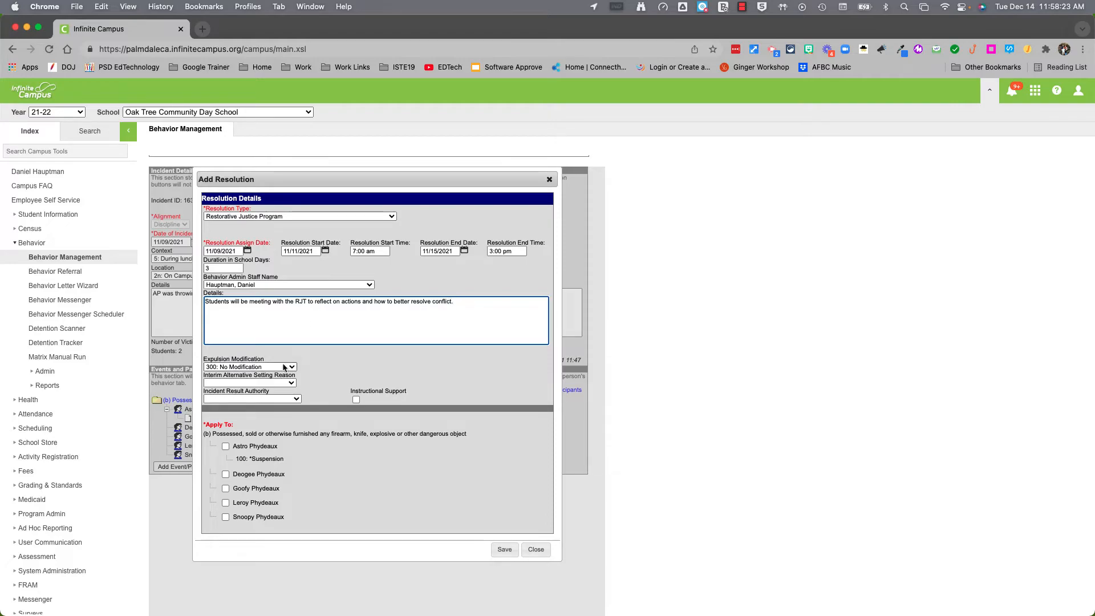
pyautogui.scroll(-1, 288, 367)
pyautogui.scroll(1, 261, 344)
pyautogui.scroll(1, 262, 358)
# Flag Instructional Support and set Incident Result Authority to 10: School or District Personnel
pyautogui.click(356, 382)
pyautogui.click(296, 381)
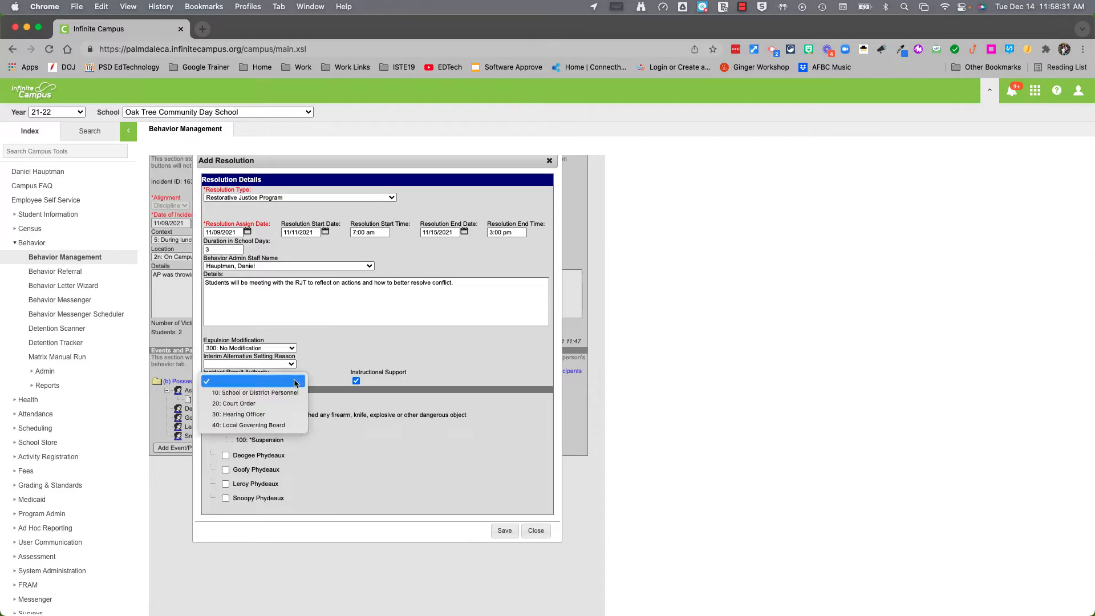
pyautogui.click(240, 394)
# Apply the resolution to all five students and save it
pyautogui.scroll(-1, 351, 423)
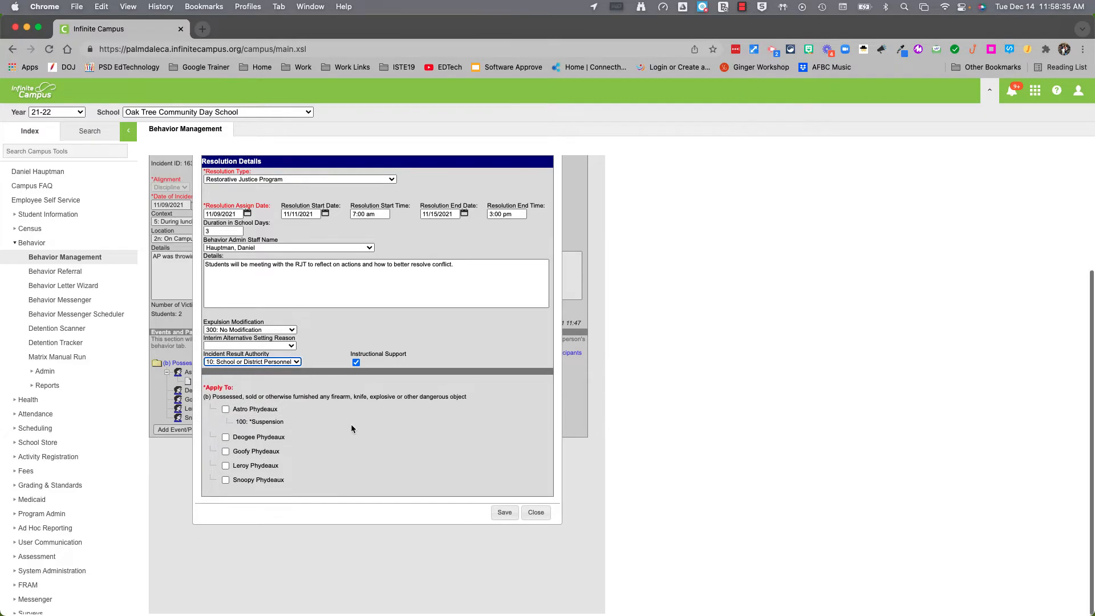
pyautogui.click(225, 409)
pyautogui.click(226, 437)
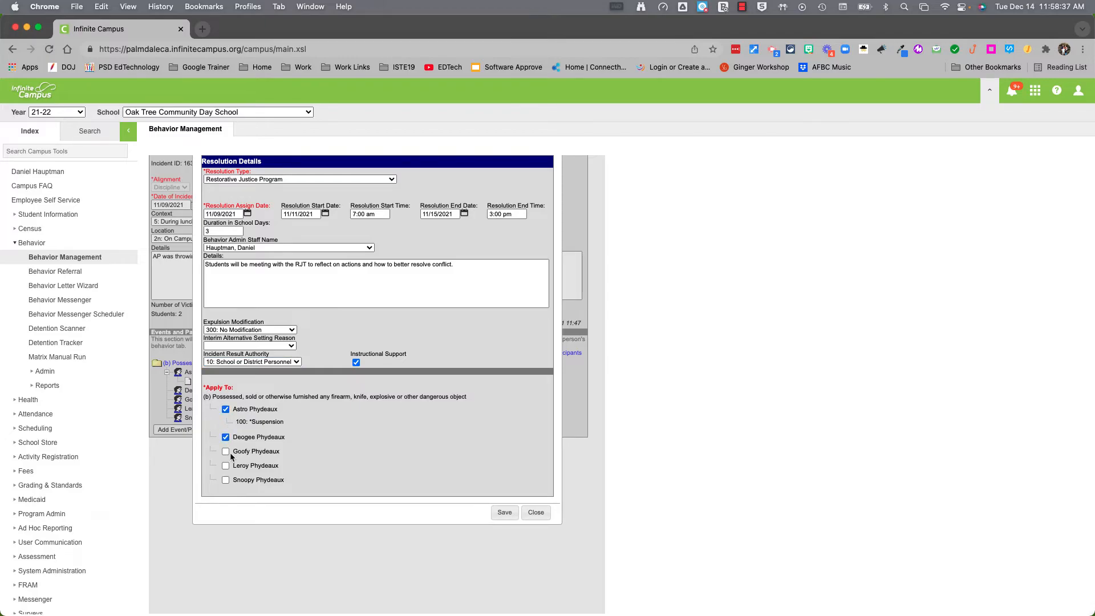
pyautogui.click(226, 451)
pyautogui.click(225, 466)
pyautogui.click(226, 479)
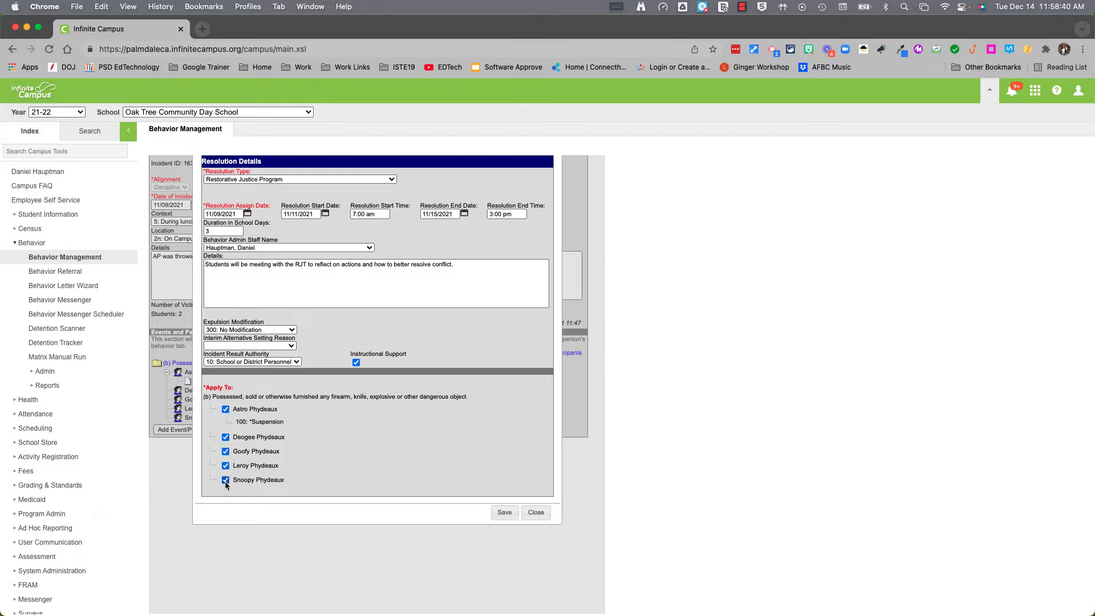
pyautogui.click(500, 515)
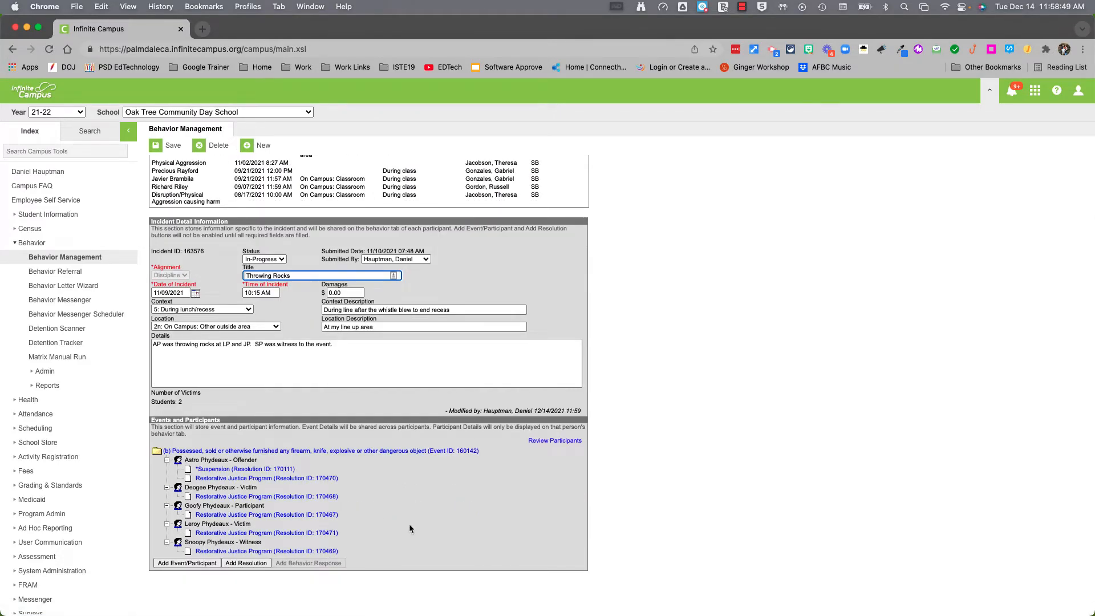
# Save the updated incident and bring back the earlier surname search results
pyautogui.scroll(3, 409, 525)
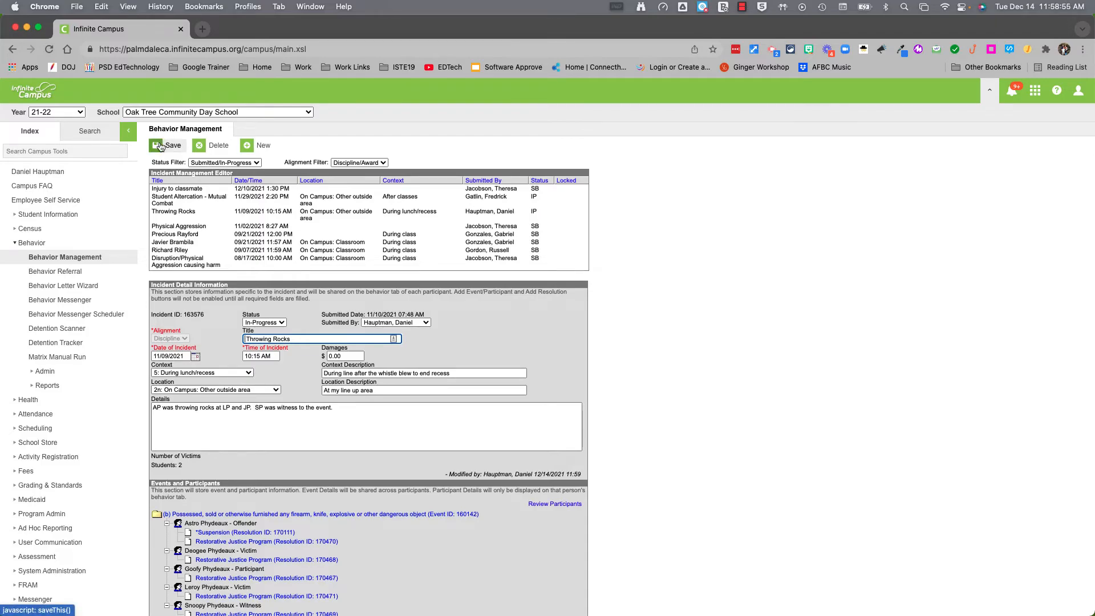
pyautogui.click(160, 146)
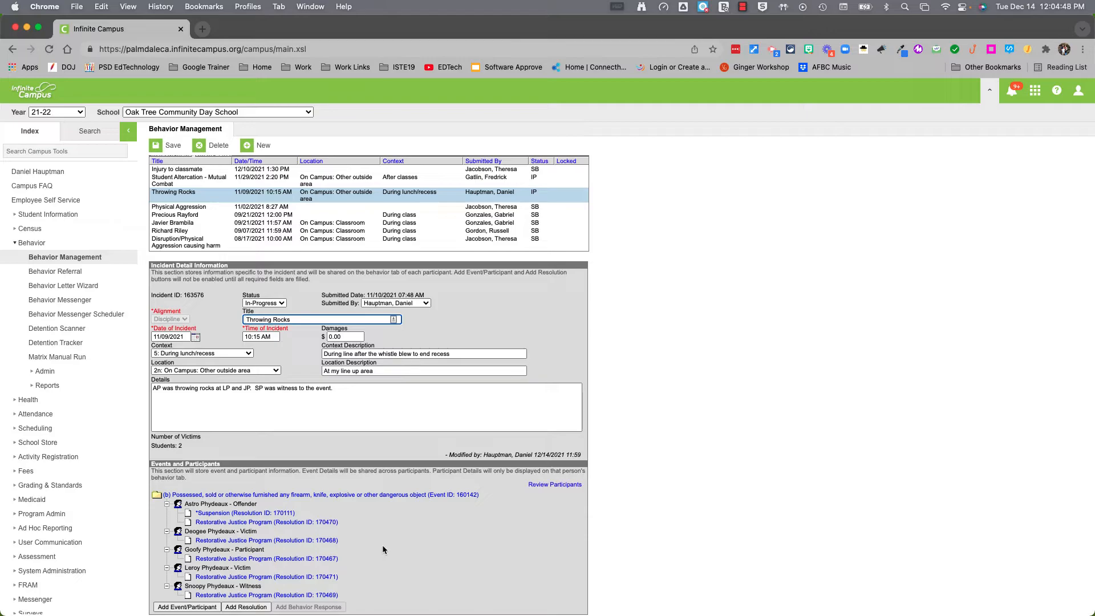
pyautogui.click(90, 131)
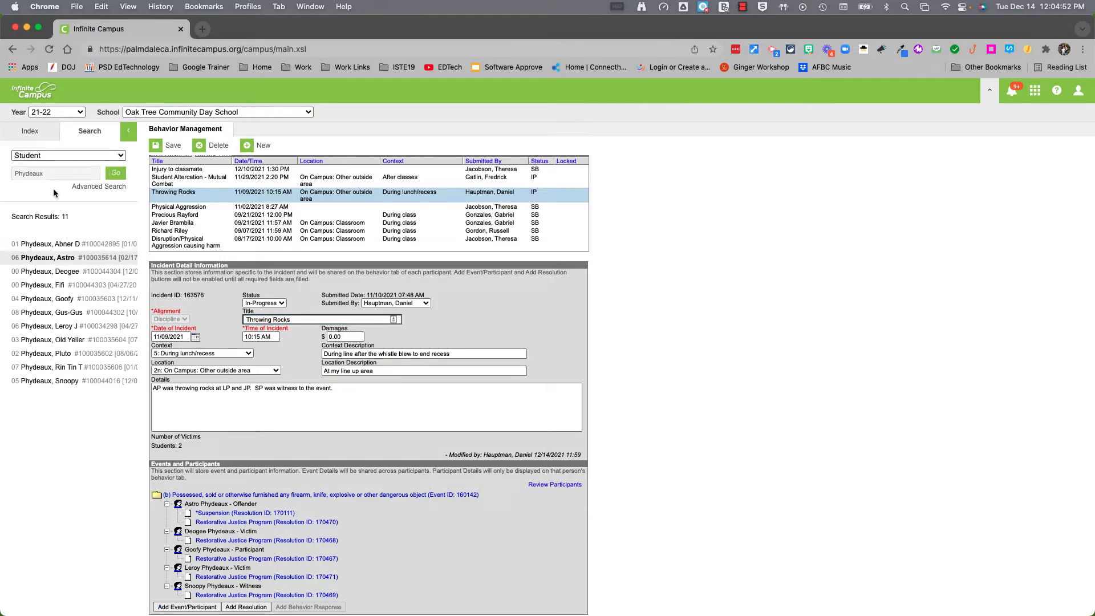
# Open the offending student's record and go to Student Information > PLP > General Documents
pyautogui.click(116, 173)
pyautogui.click(49, 258)
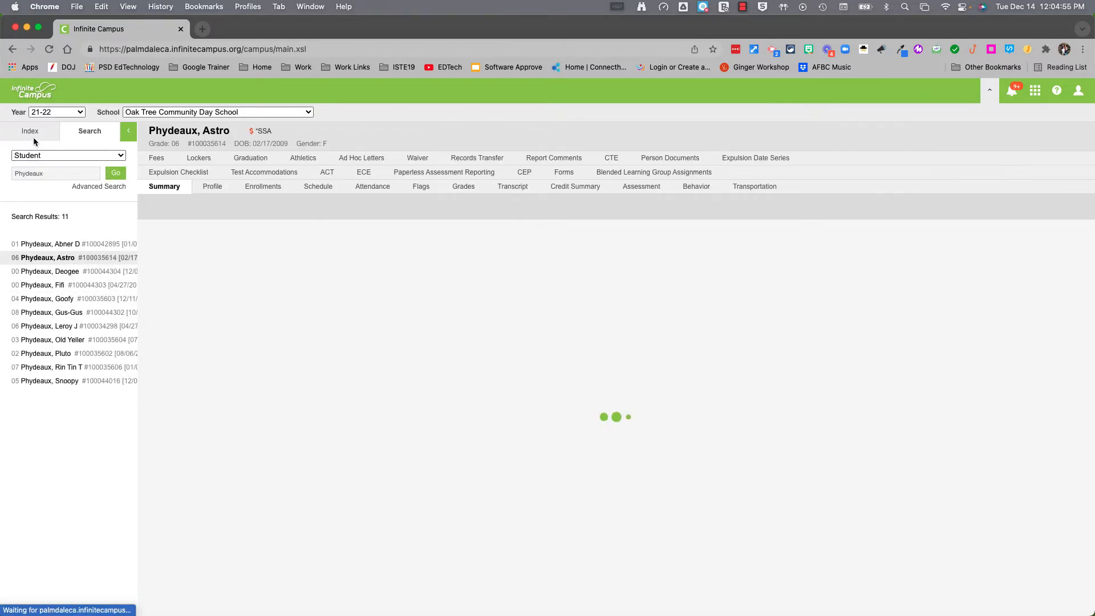
pyautogui.click(32, 137)
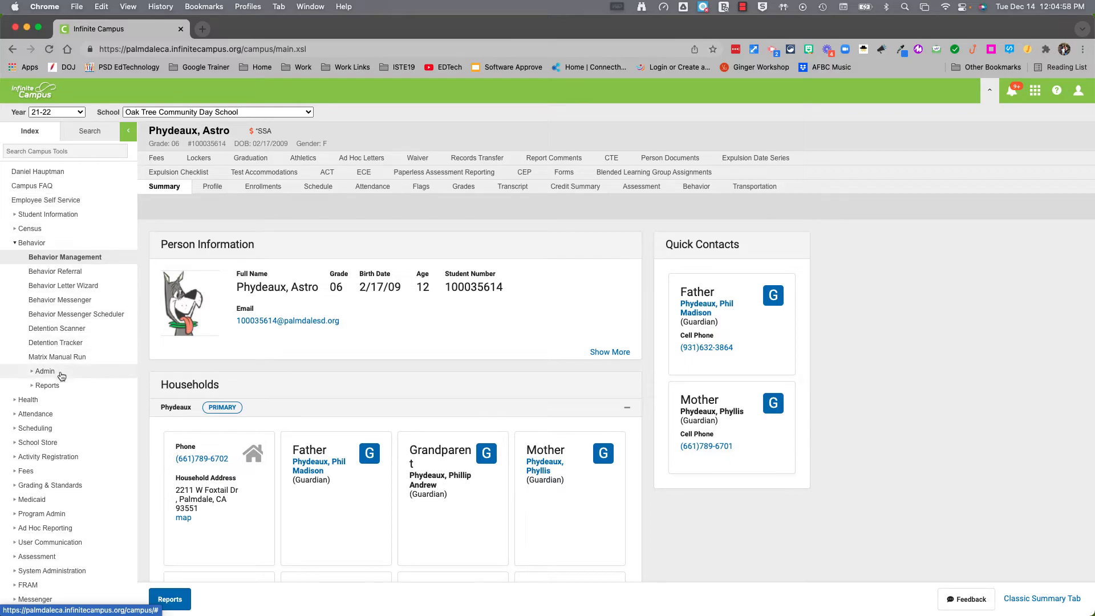
pyautogui.click(16, 244)
pyautogui.click(16, 215)
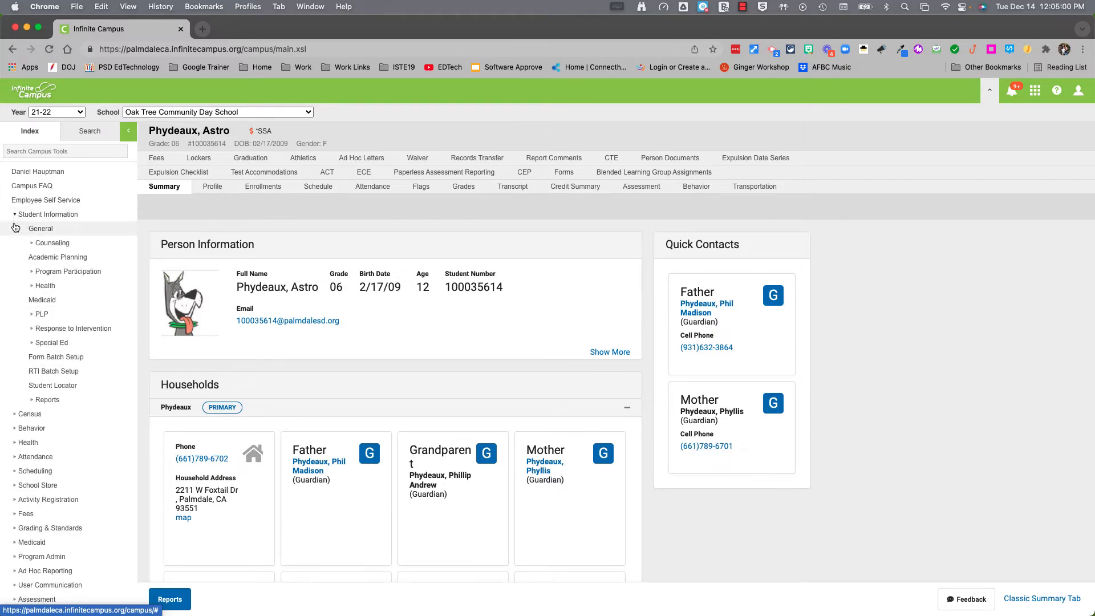
pyautogui.click(31, 315)
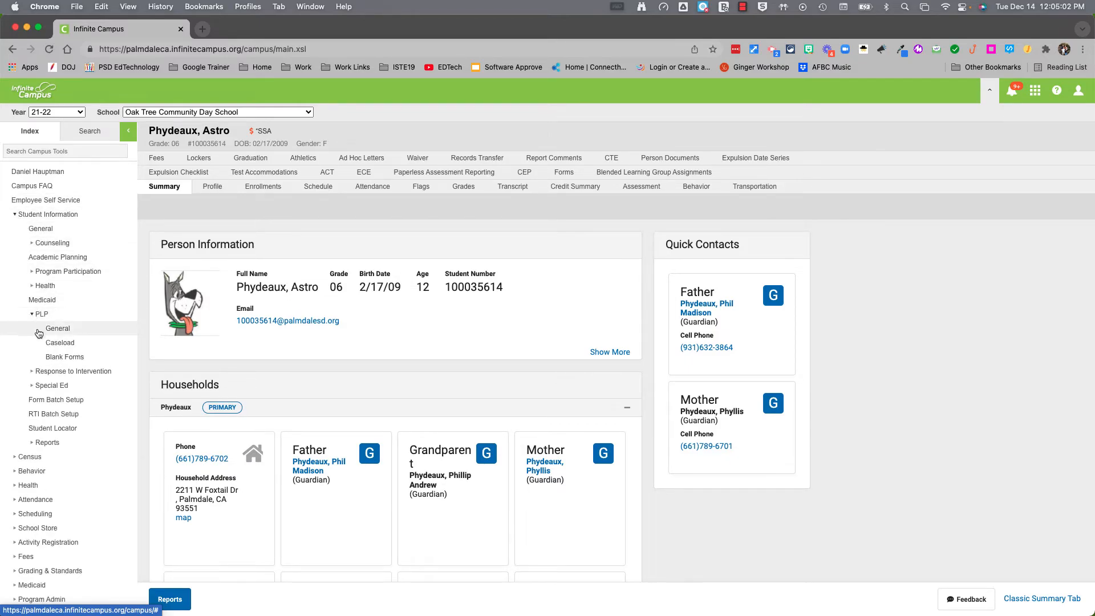
pyautogui.click(43, 331)
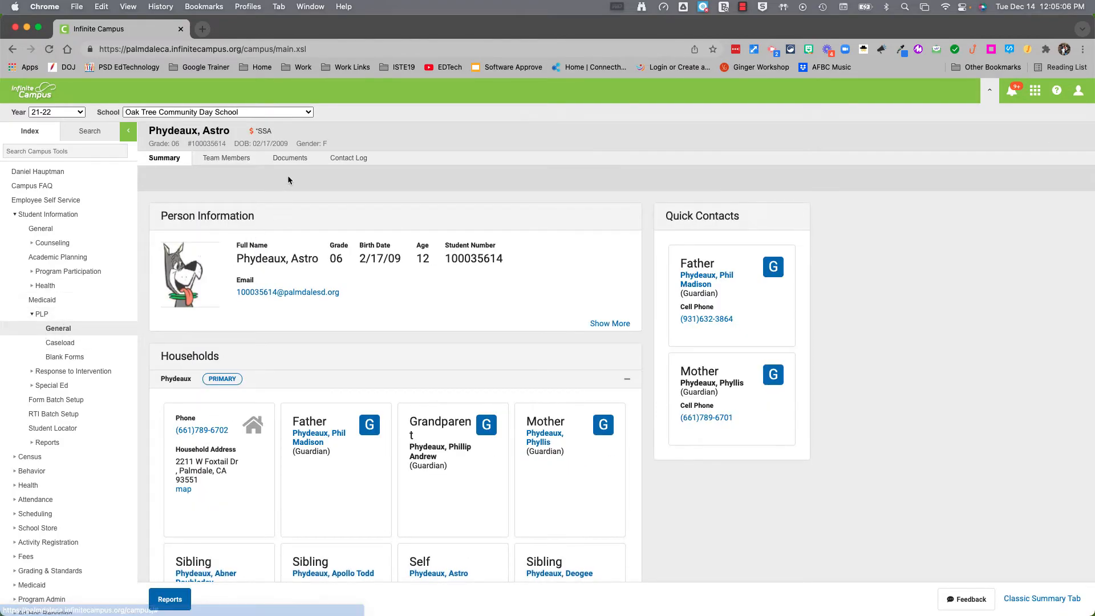
pyautogui.click(278, 159)
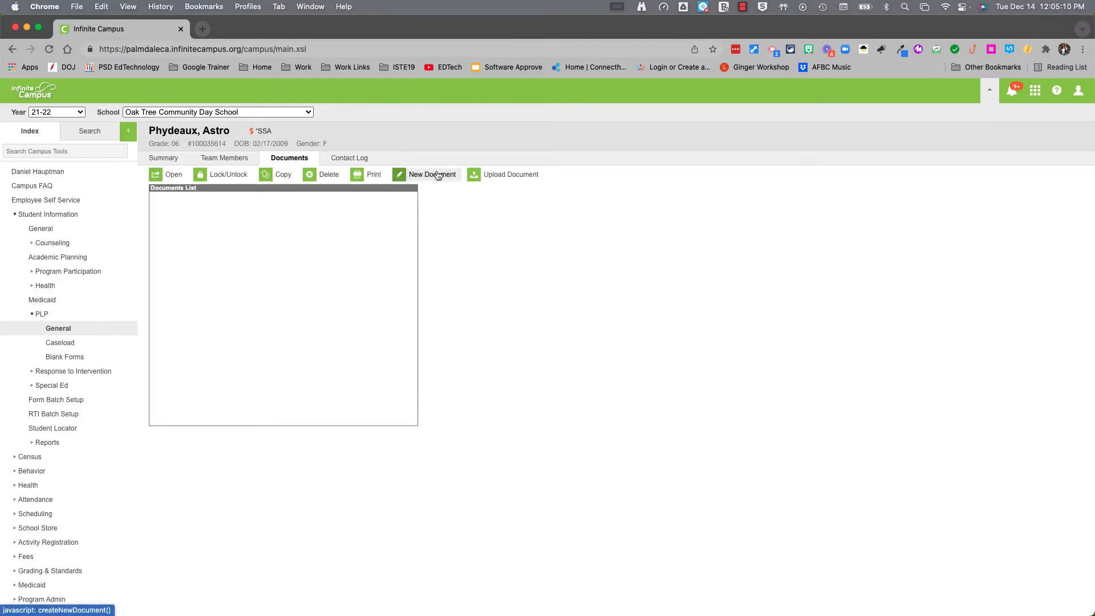
# Create a Suspension Letter custom form from 21-22 OT, prefilled from the throwing-rocks suspension record
pyautogui.click(437, 172)
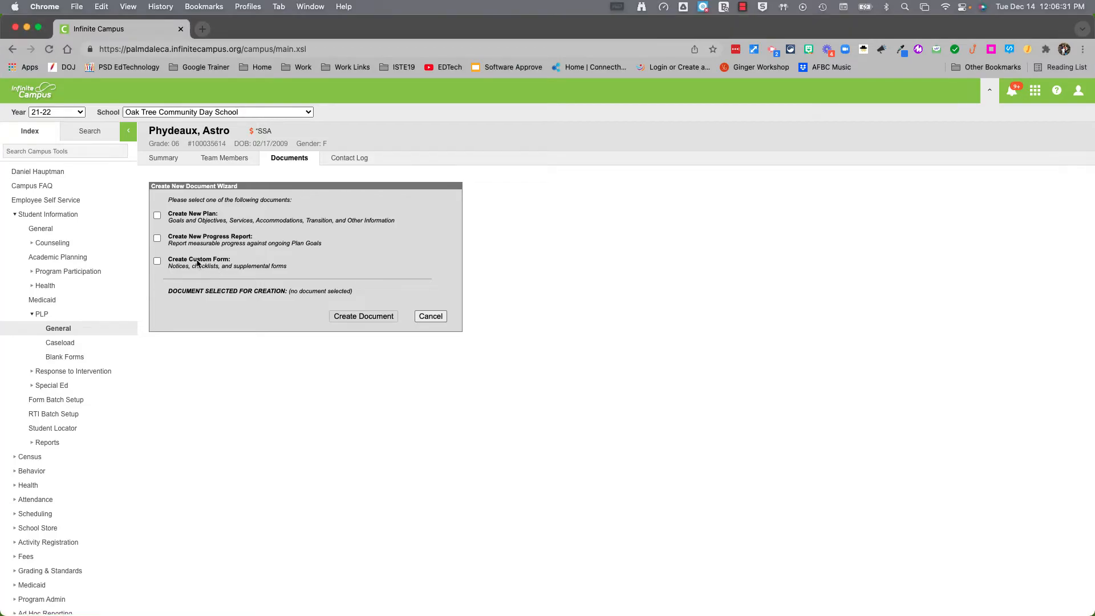
pyautogui.click(170, 263)
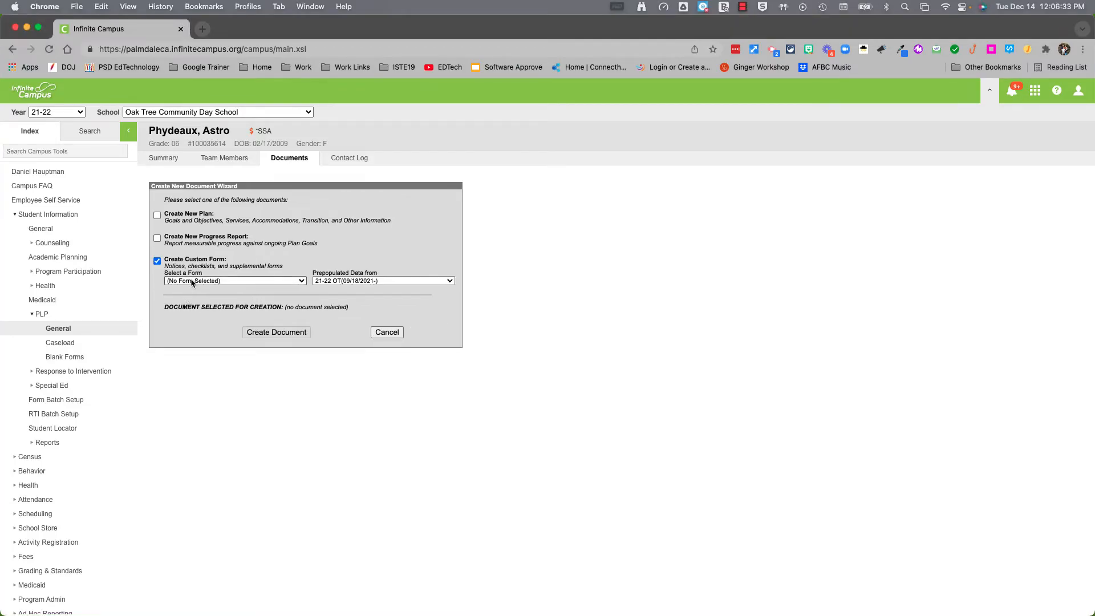
pyautogui.click(193, 284)
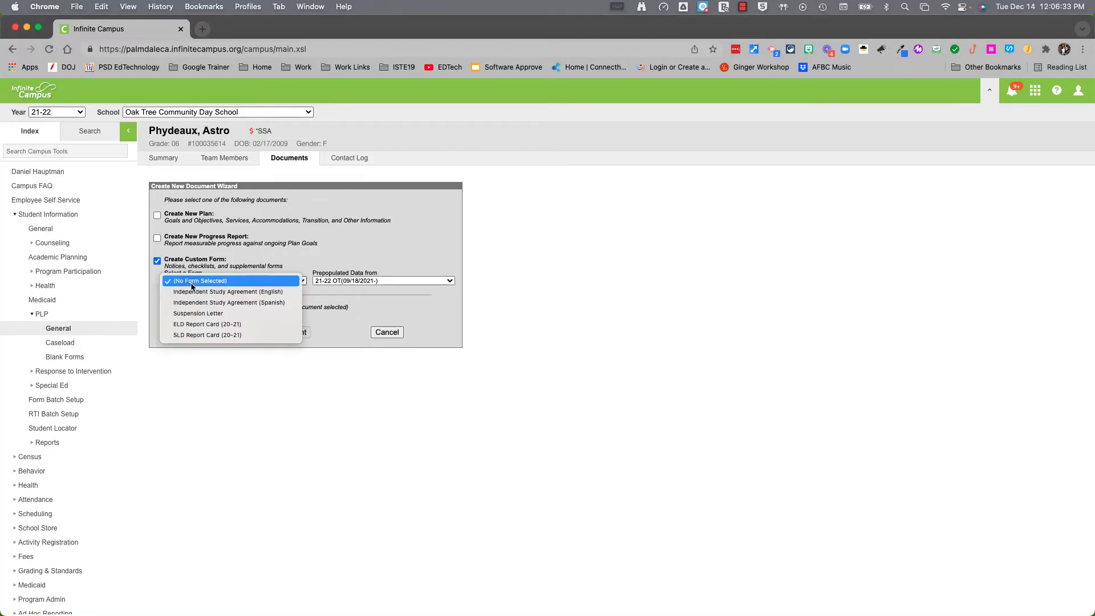
pyautogui.click(191, 315)
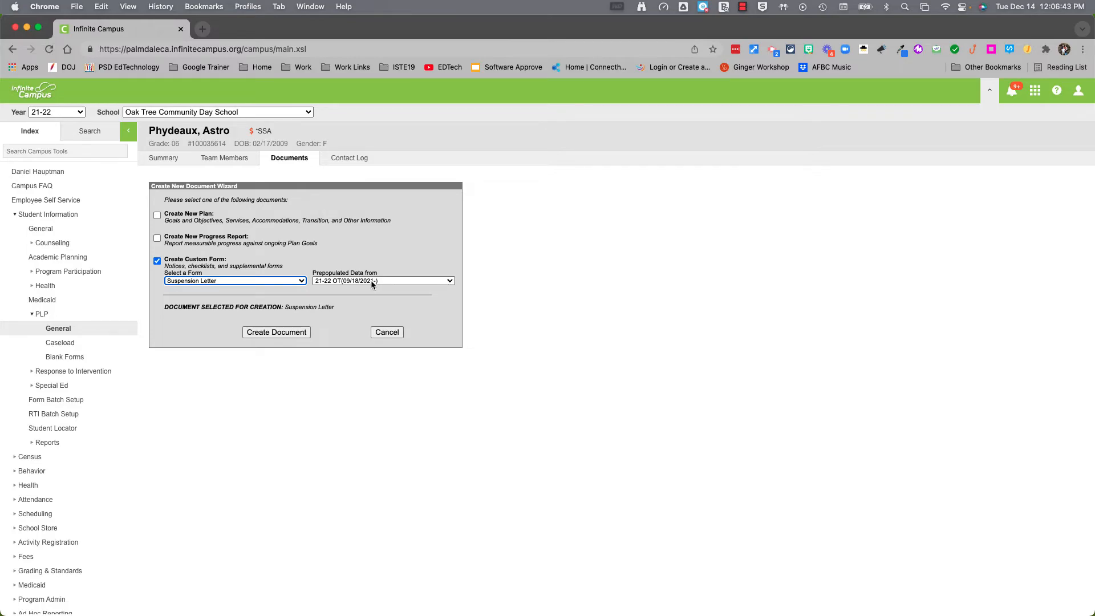
pyautogui.click(375, 282)
pyautogui.click(355, 281)
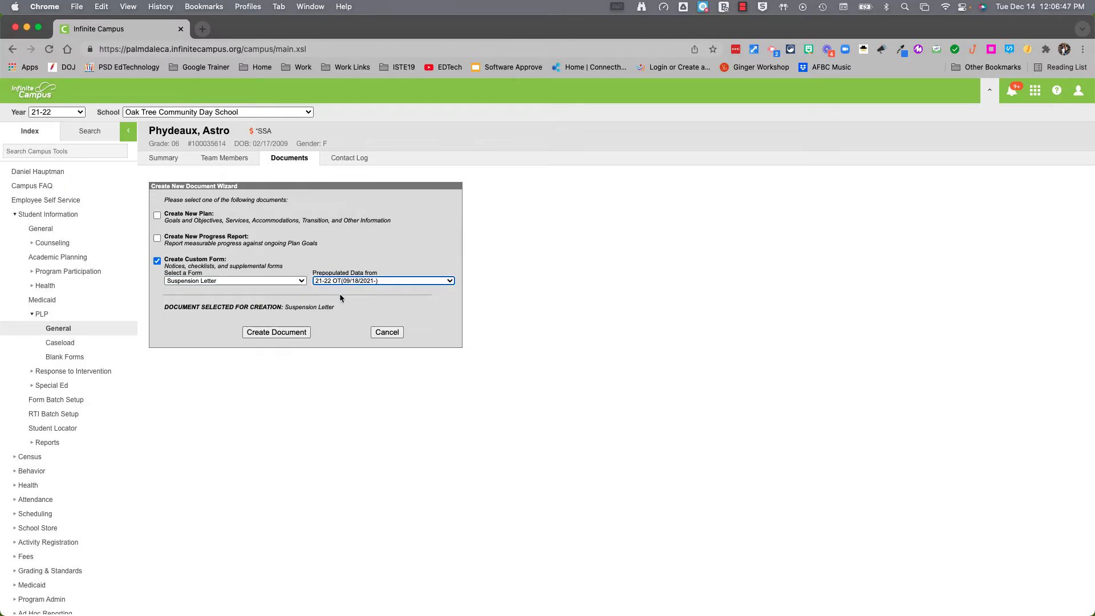
pyautogui.click(285, 333)
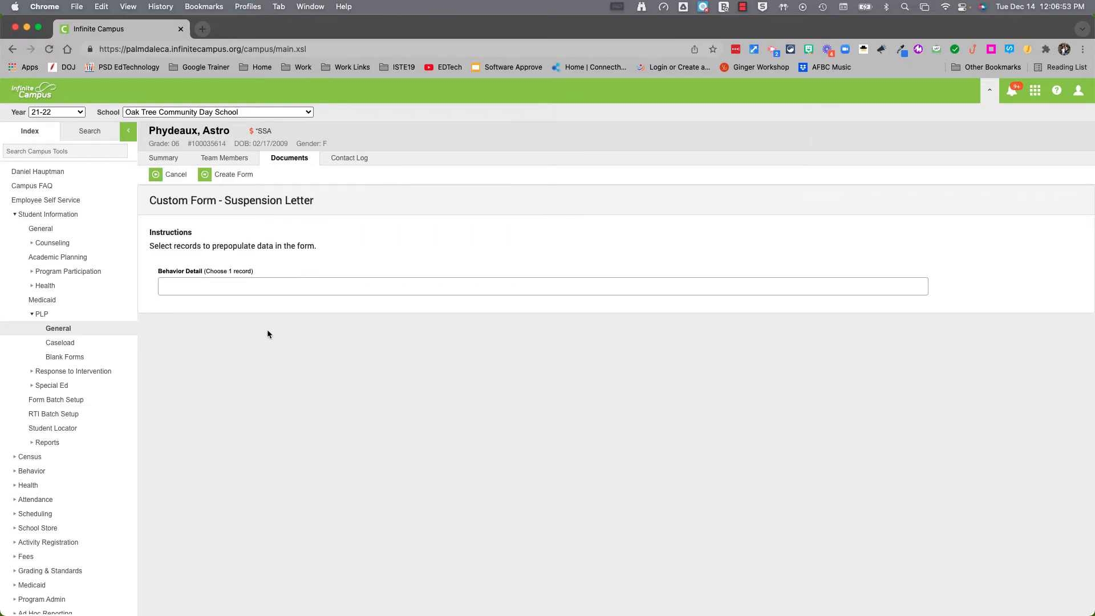
pyautogui.click(254, 286)
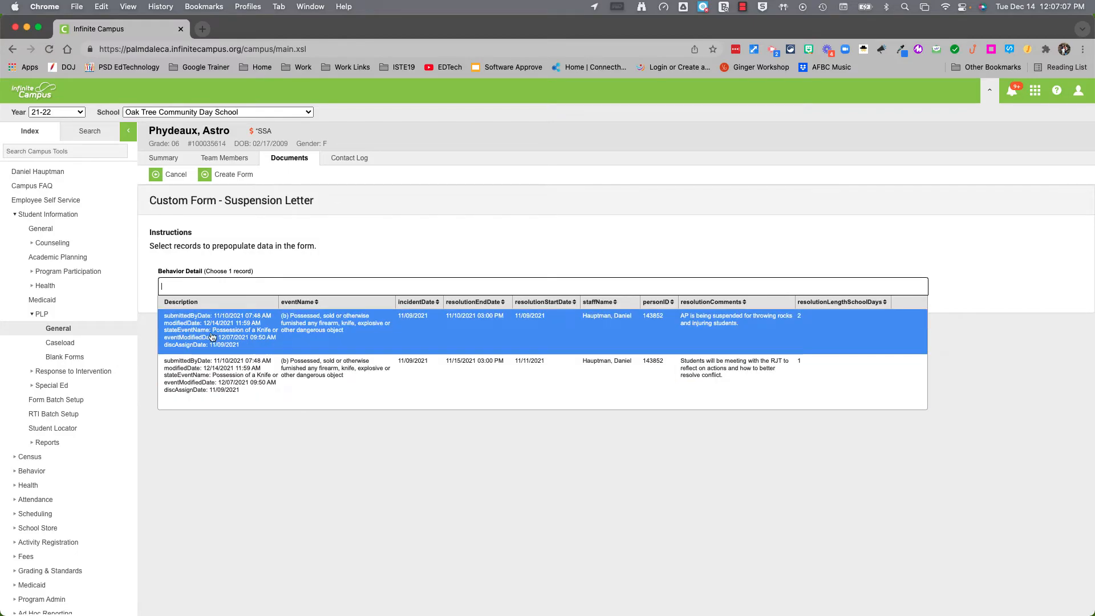
pyautogui.click(213, 339)
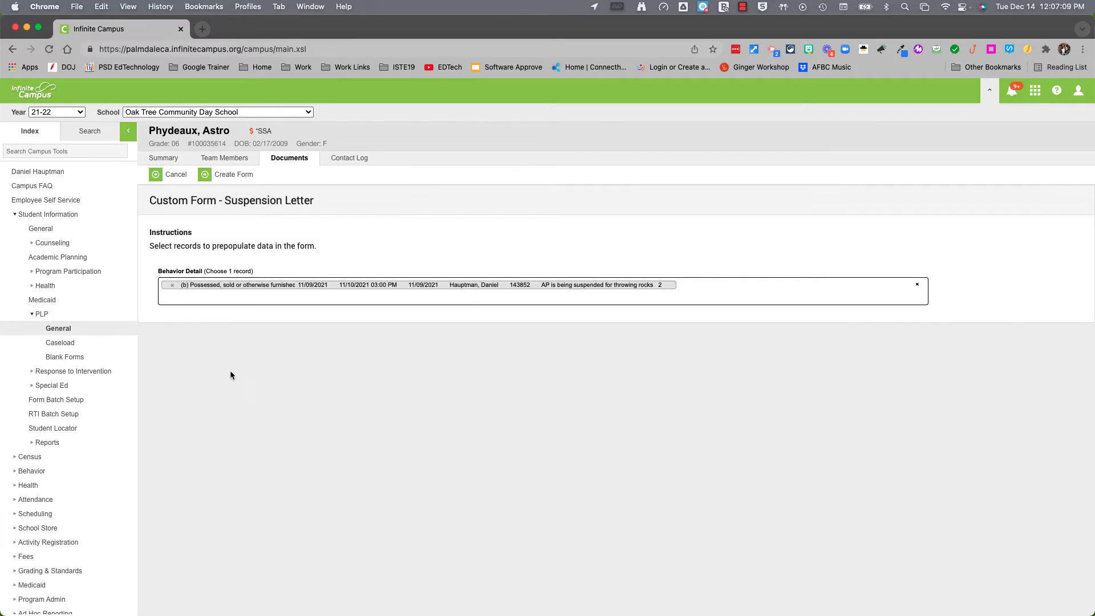
# Generate the Suspension Letter and review its prefilled rock-throwing narrative, leaving it unchanged
pyautogui.click(219, 176)
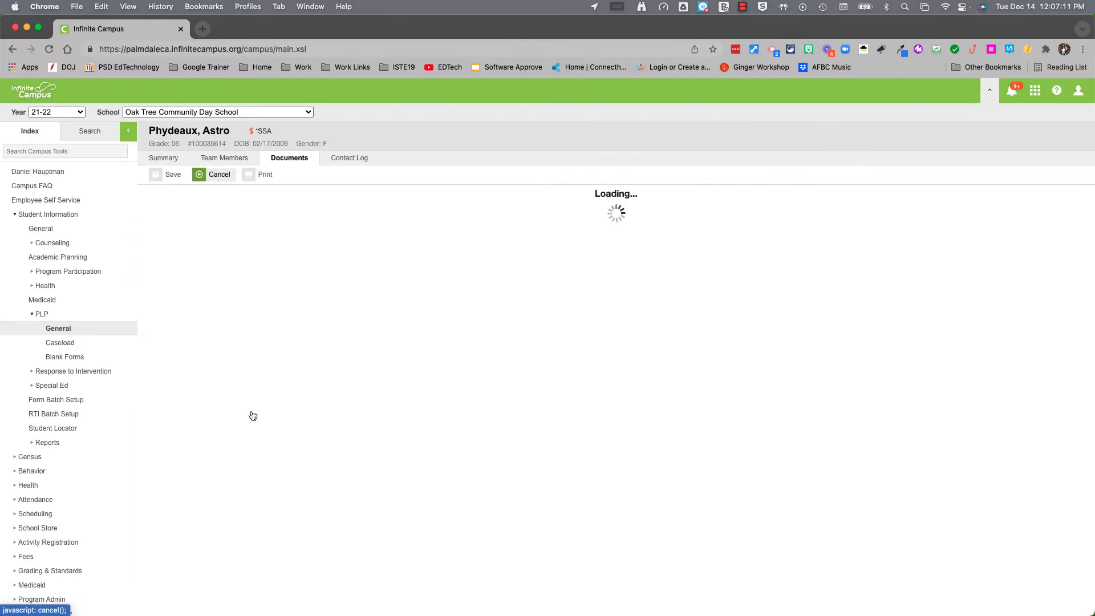
pyautogui.scroll(-5, 618, 516)
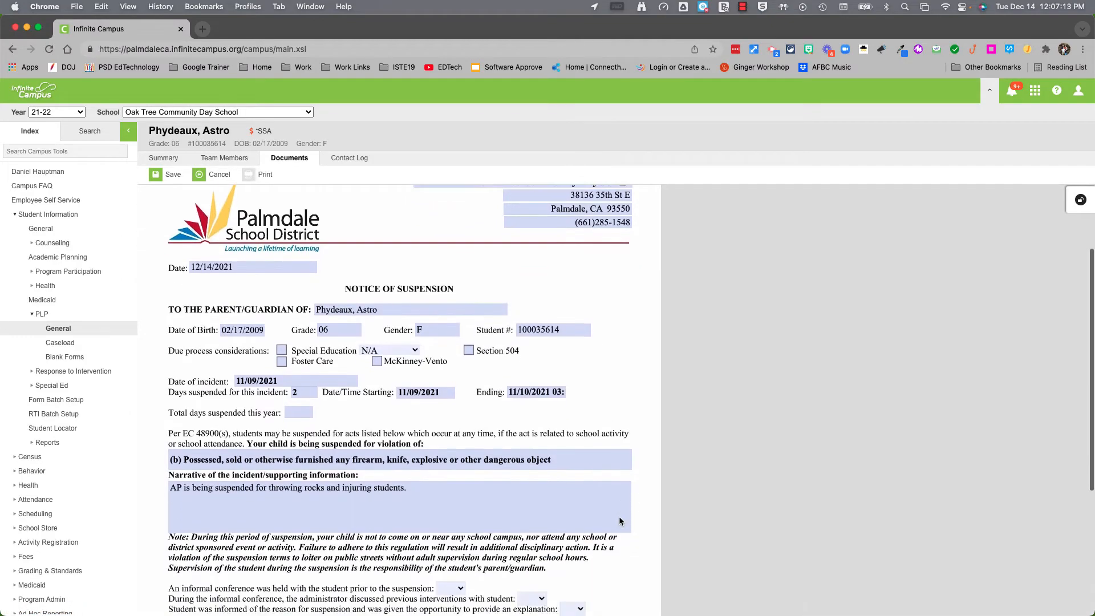
pyautogui.scroll(-3, 620, 514)
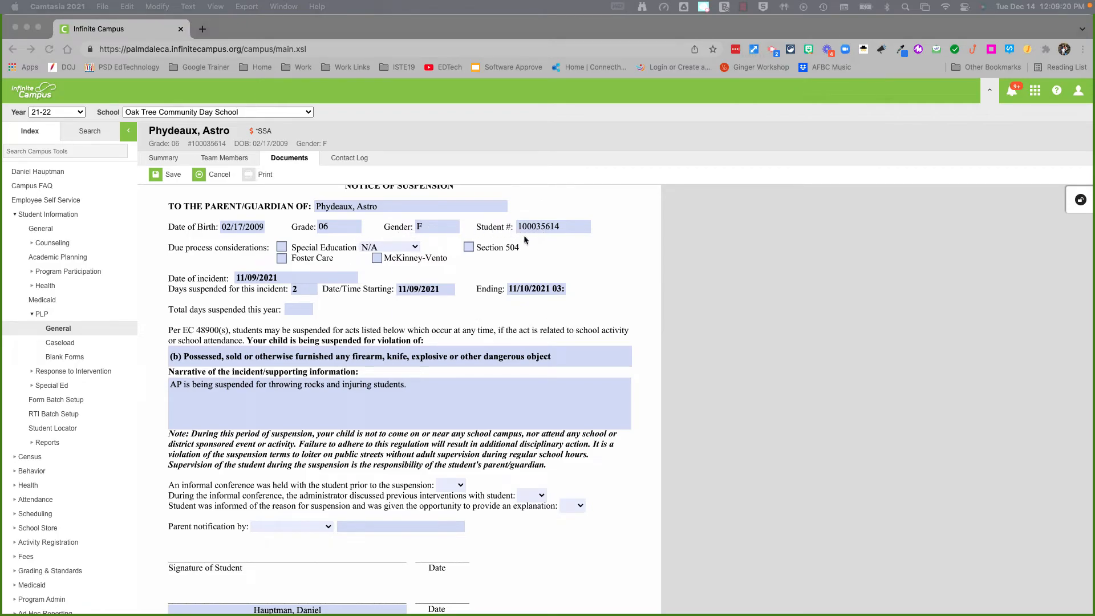
pyautogui.scroll(-1, 366, 270)
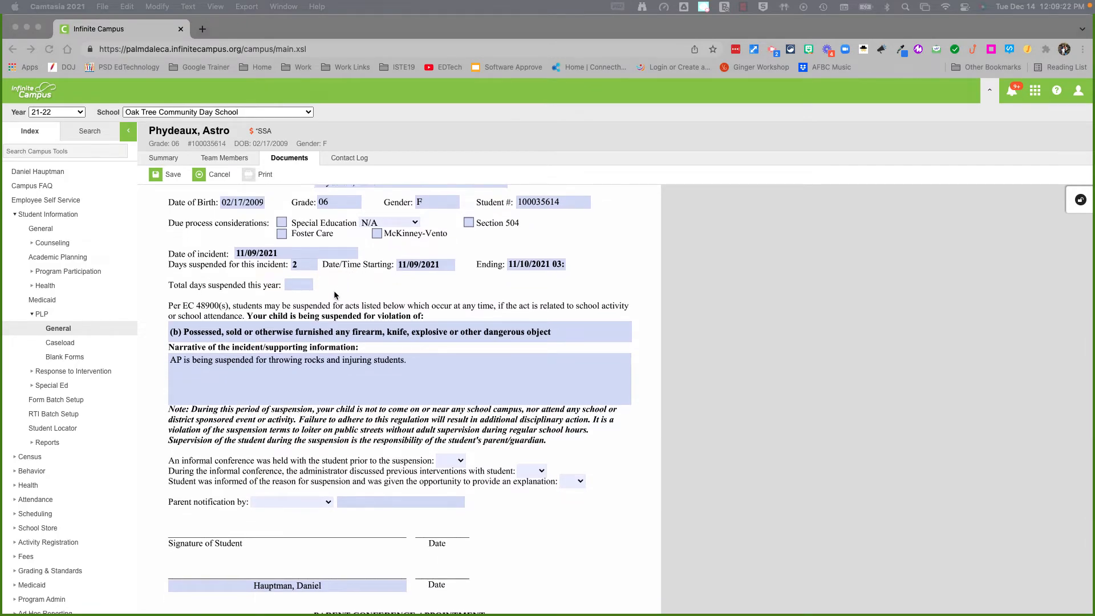
pyautogui.scroll(-2, 336, 296)
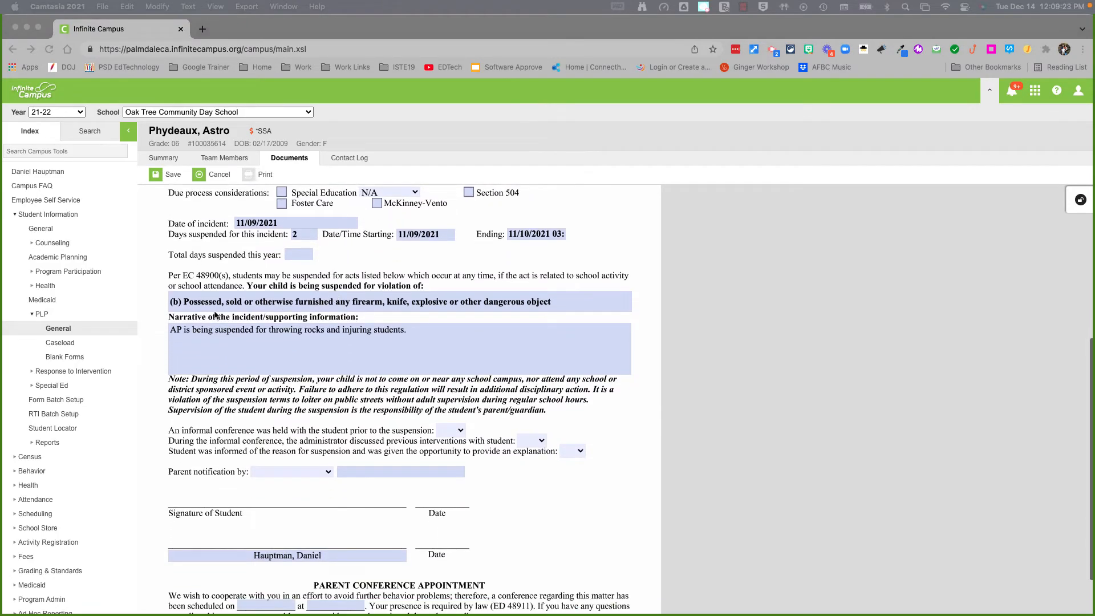
pyautogui.click(335, 340)
pyautogui.click(412, 332)
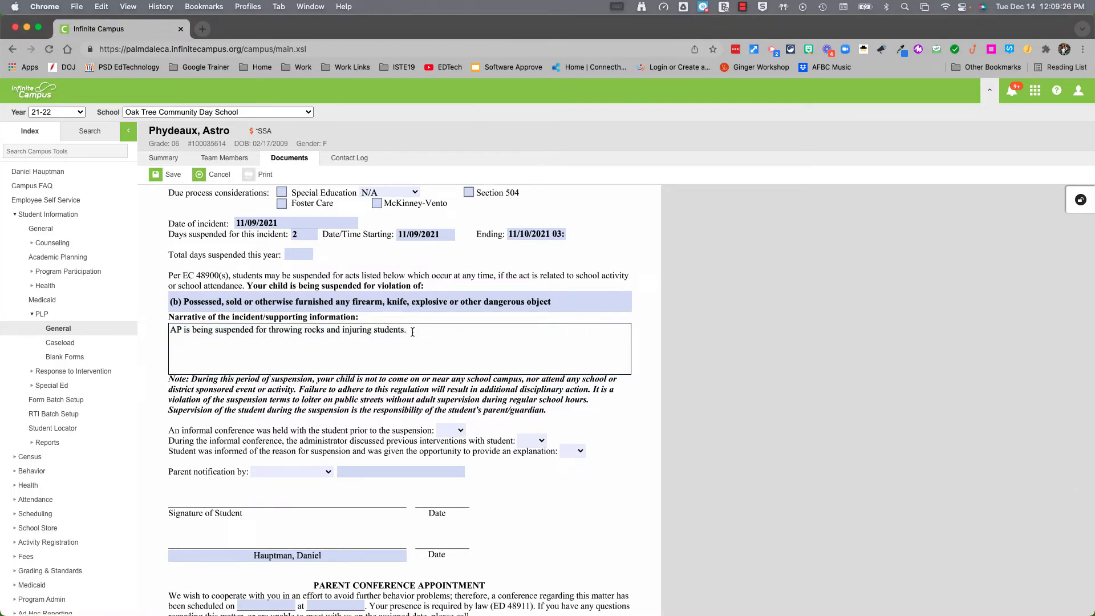
pyautogui.click(570, 420)
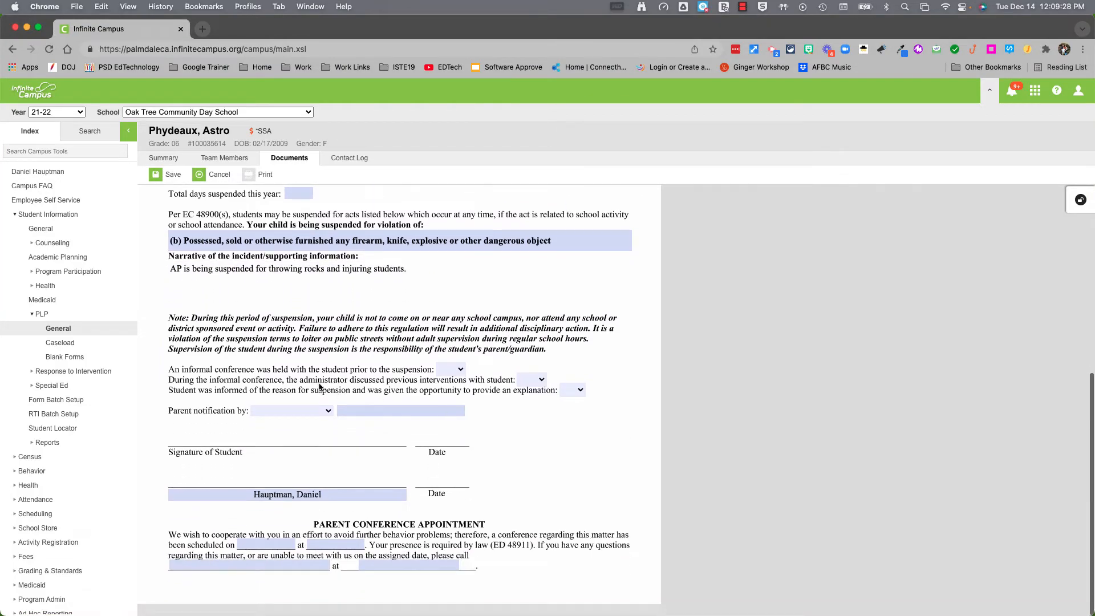
# Answer Yes to all three informal-conference questions in the suspension letter
pyautogui.click(463, 369)
pyautogui.press('Return')
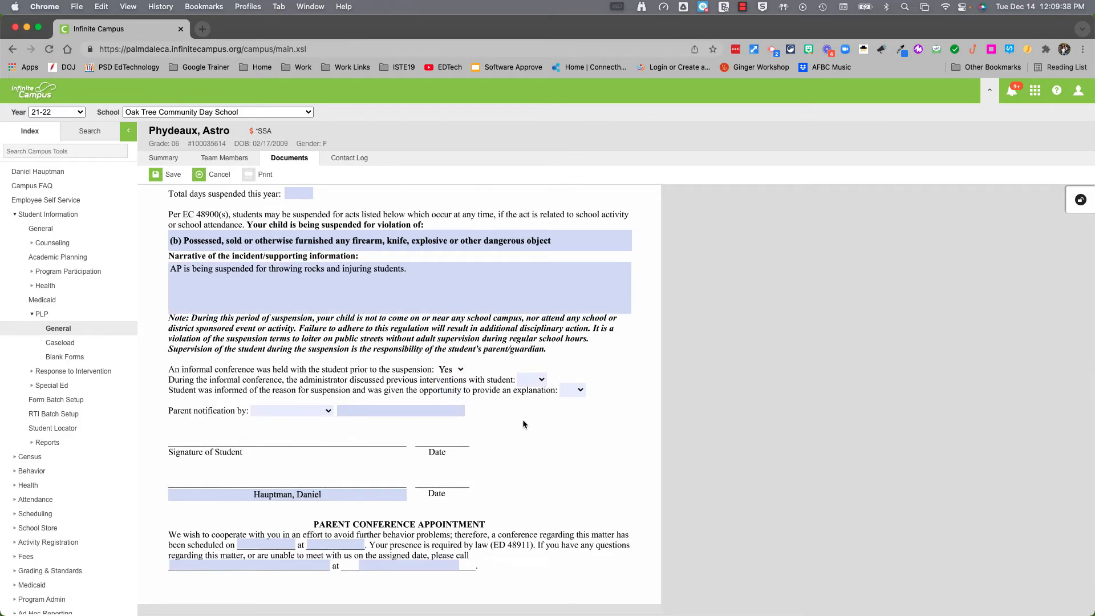
pyautogui.click(531, 379)
pyautogui.press('Return')
pyautogui.click(538, 445)
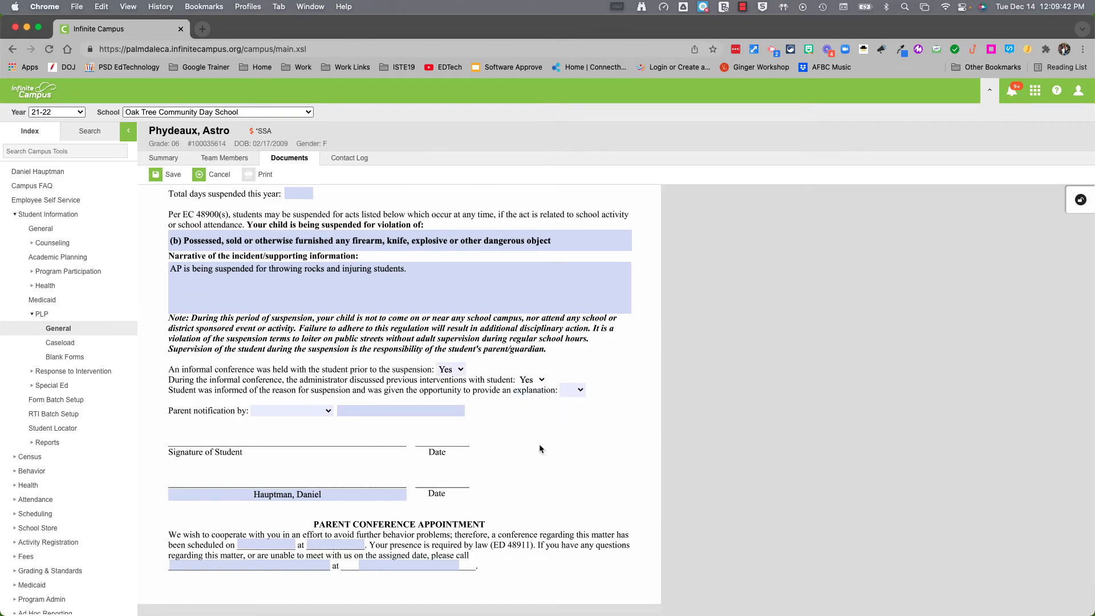
pyautogui.click(583, 392)
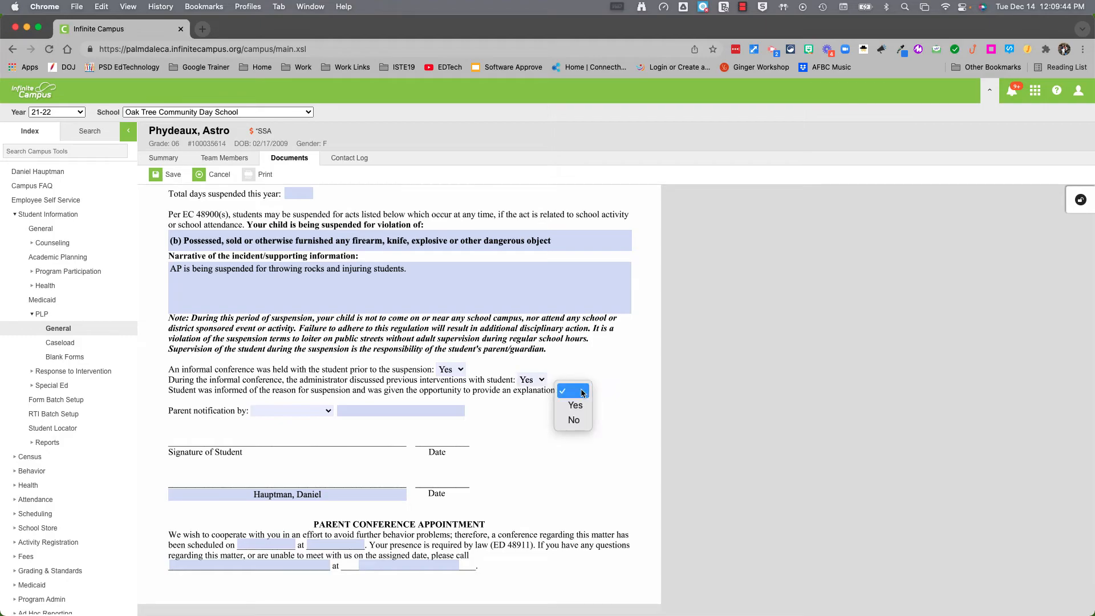
pyautogui.click(580, 406)
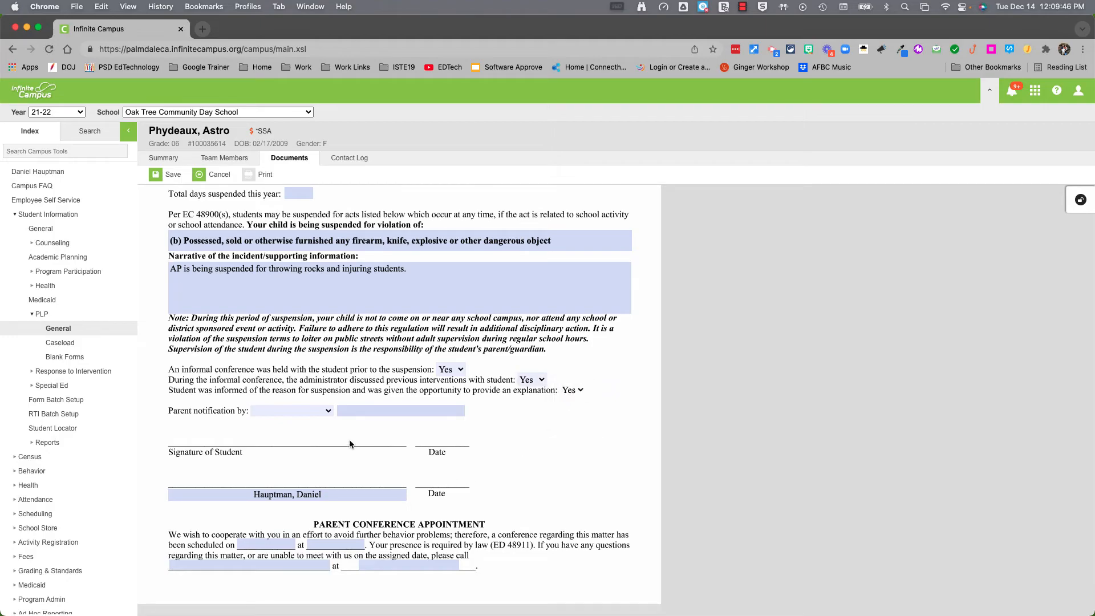
# Set parent notification to Phone, enter the notified parent's name, and begin the conference date
pyautogui.click(327, 416)
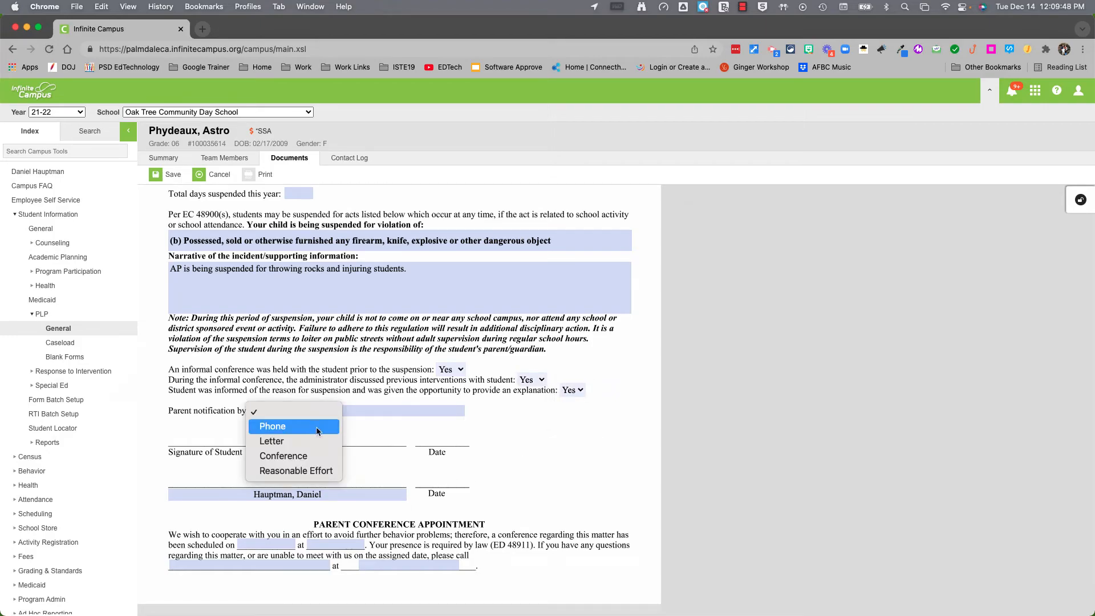
pyautogui.click(311, 428)
pyautogui.click(382, 411)
pyautogui.write('Mr')
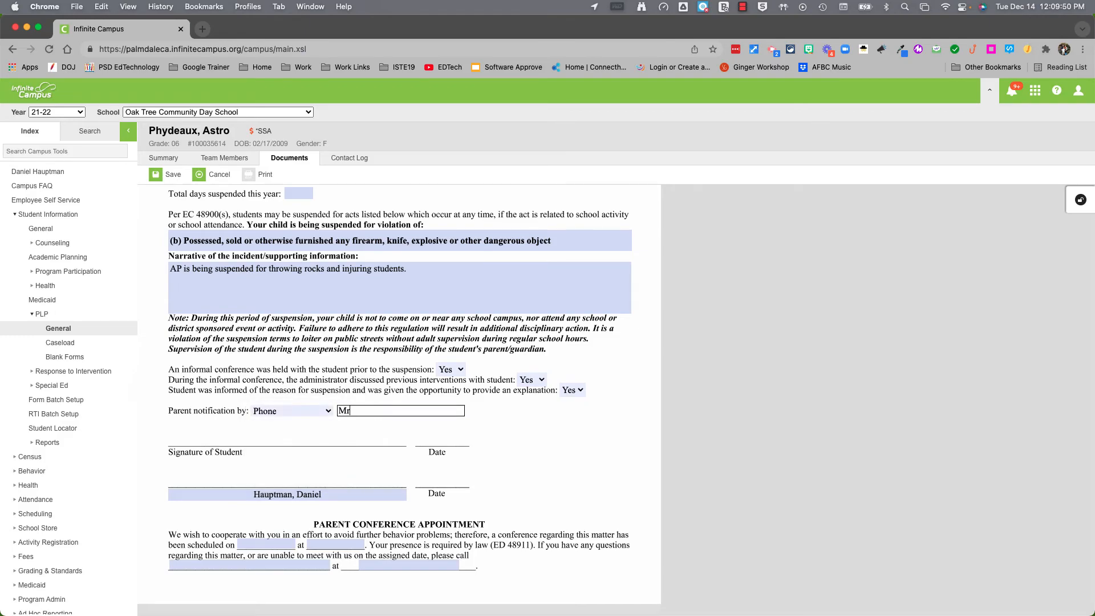
pyautogui.write('.s s. Phydeu')
pyautogui.press('BackSpace')
pyautogui.write('auz')
pyautogui.press('Tab')
pyautogui.click(254, 543)
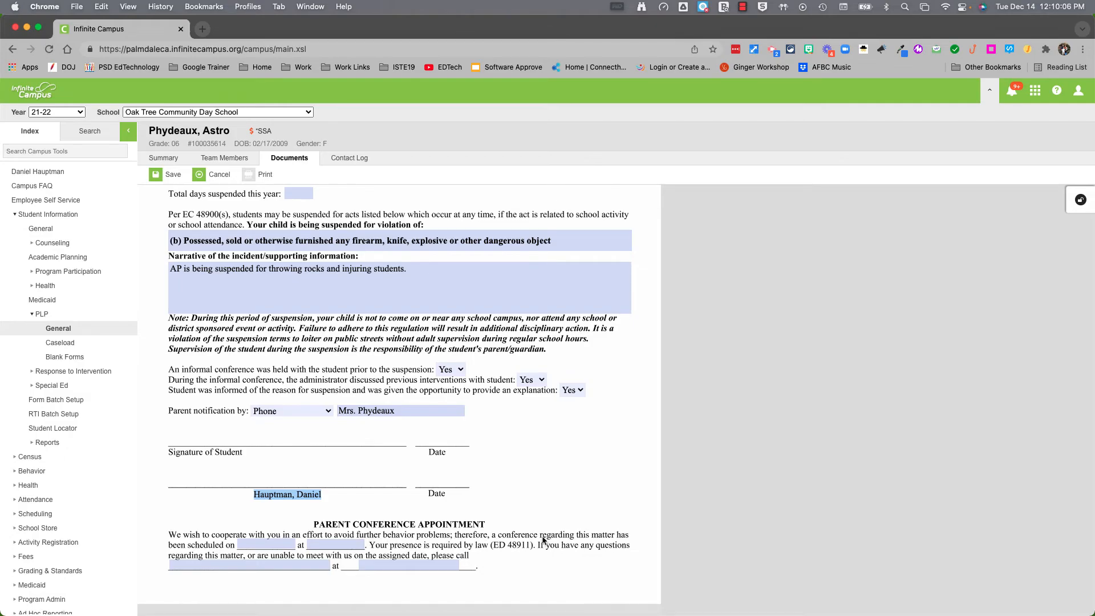
pyautogui.click(266, 543)
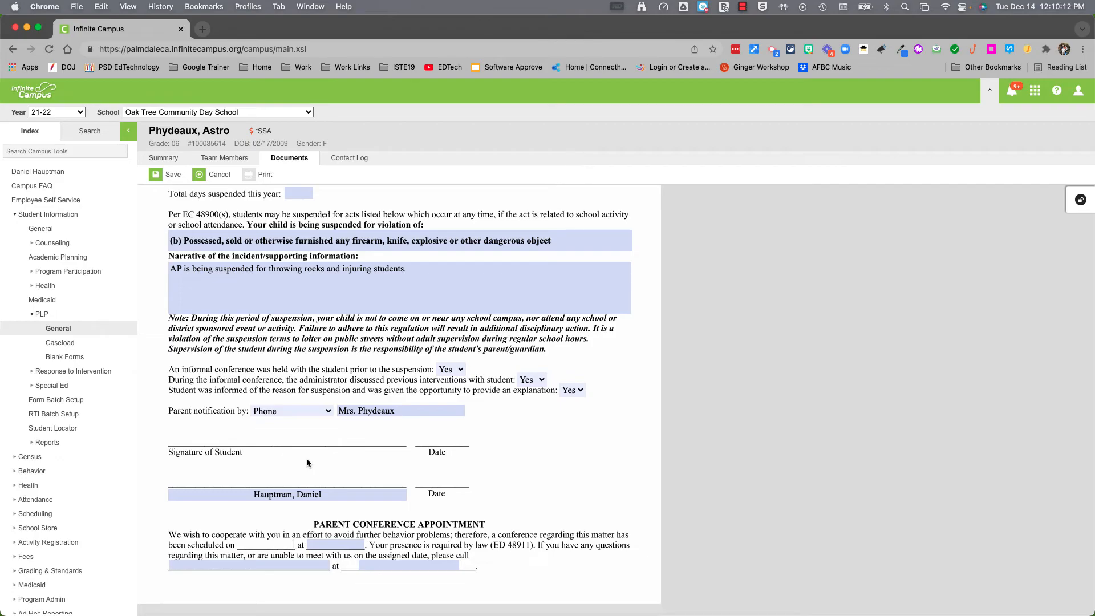
pyautogui.scroll(3, 307, 458)
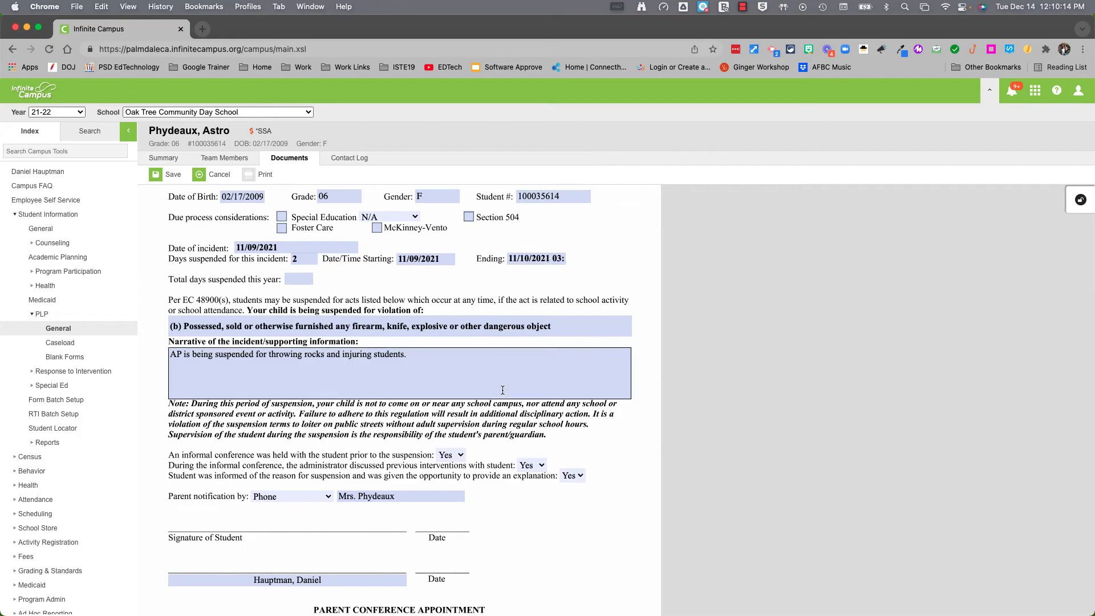
# Set the parent conference date to 11/10/2021 at 7:30am
pyautogui.scroll(-3, 509, 346)
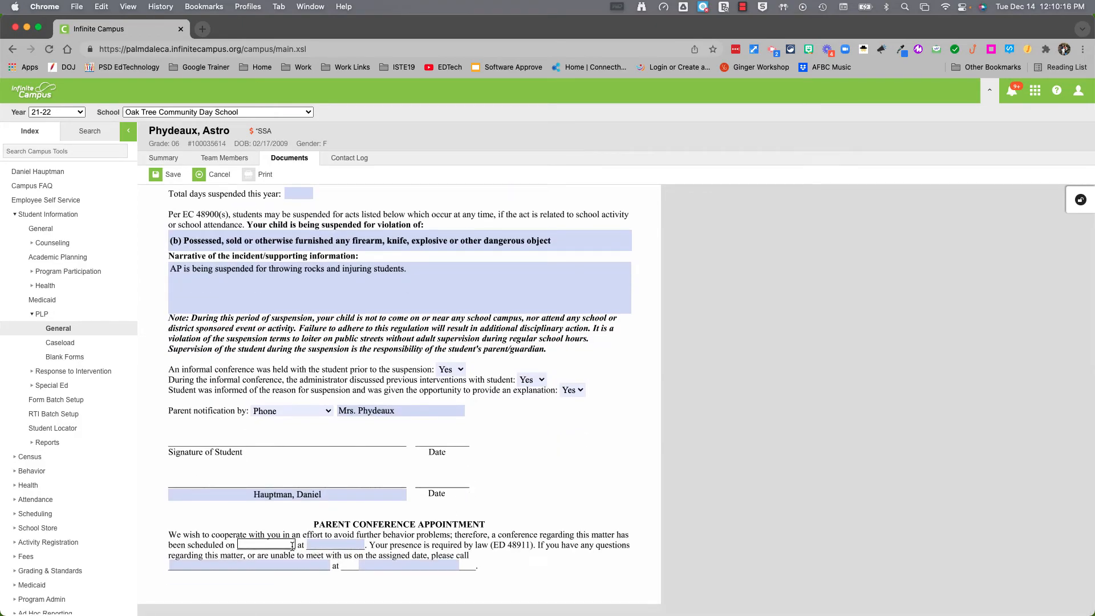
pyautogui.write('11/10/2021')
pyautogui.press('Tab')
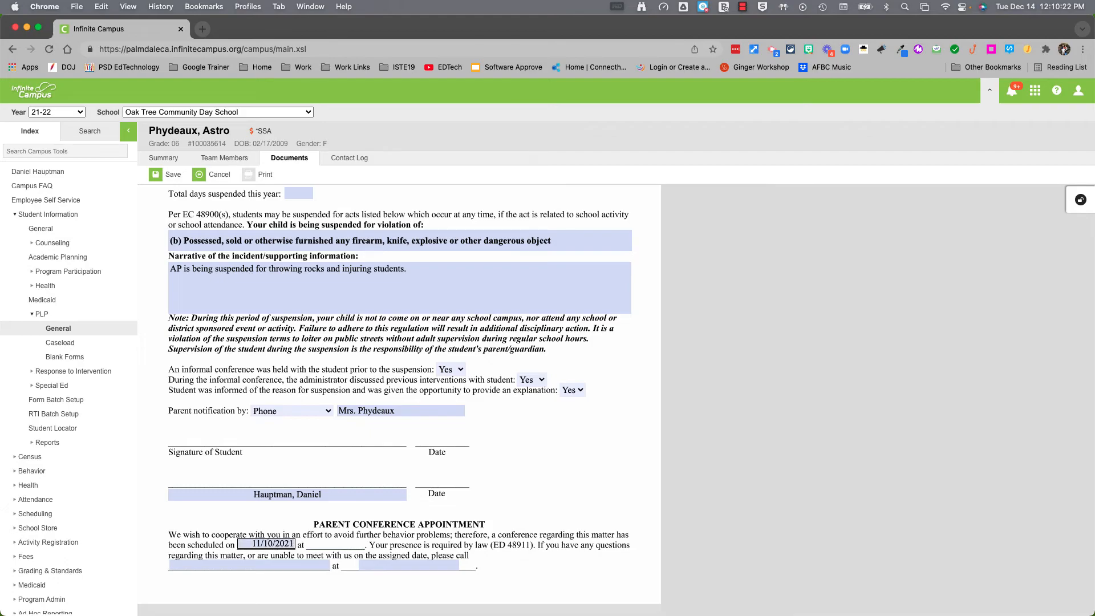
pyautogui.write('7:30am')
# Fill in the conference contact's name and phone number in the letter
pyautogui.press('Tab')
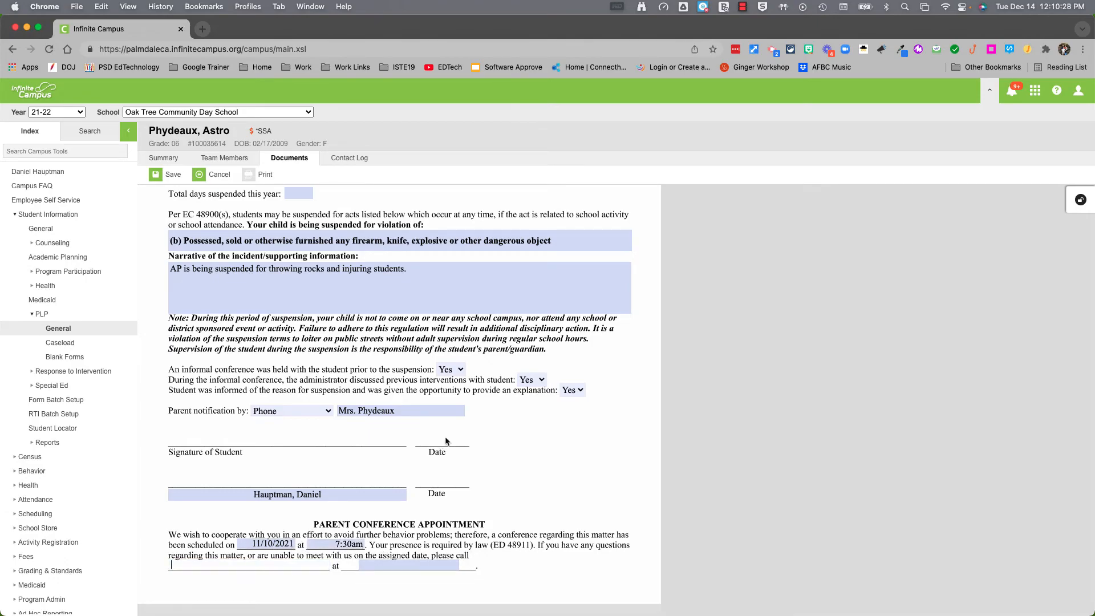
pyautogui.press('Tab')
pyautogui.write('661-4')
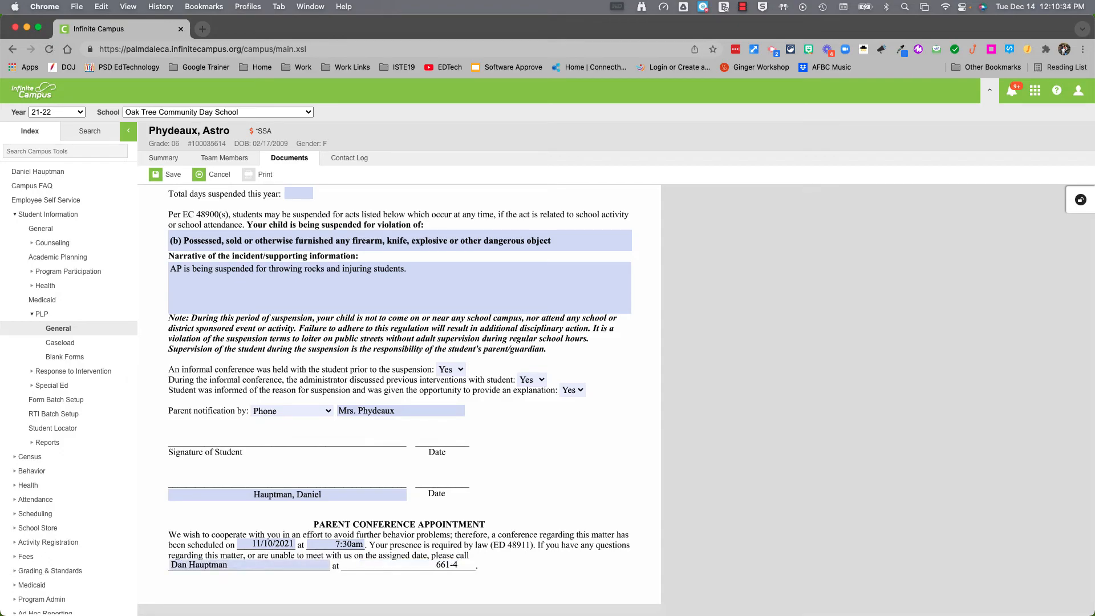
pyautogui.press('BackSpace')
pyautogui.write('555-1212')
pyautogui.scroll(2, 312, 267)
# Enter 3 as the total days suspended this year
pyautogui.click(285, 262)
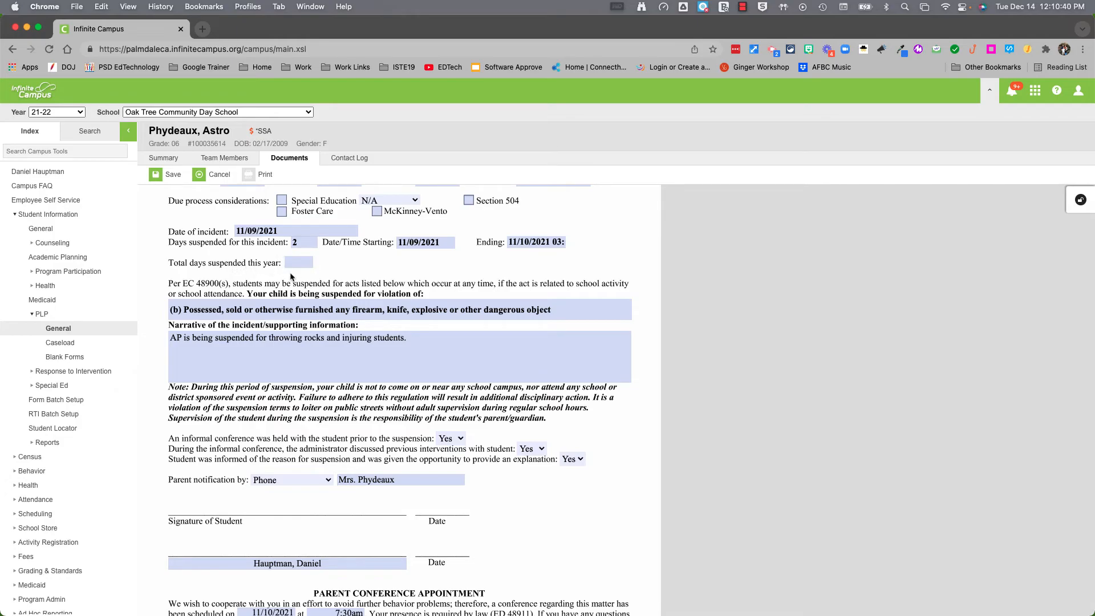
pyautogui.write('3')
pyautogui.click(639, 493)
pyautogui.scroll(2, 637, 496)
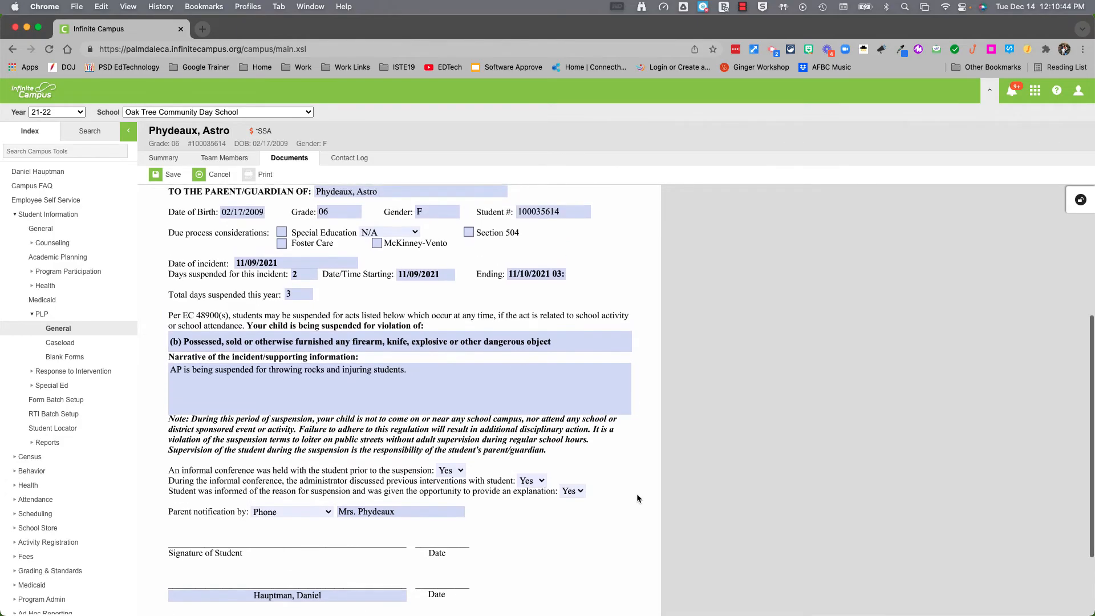
pyautogui.click(297, 278)
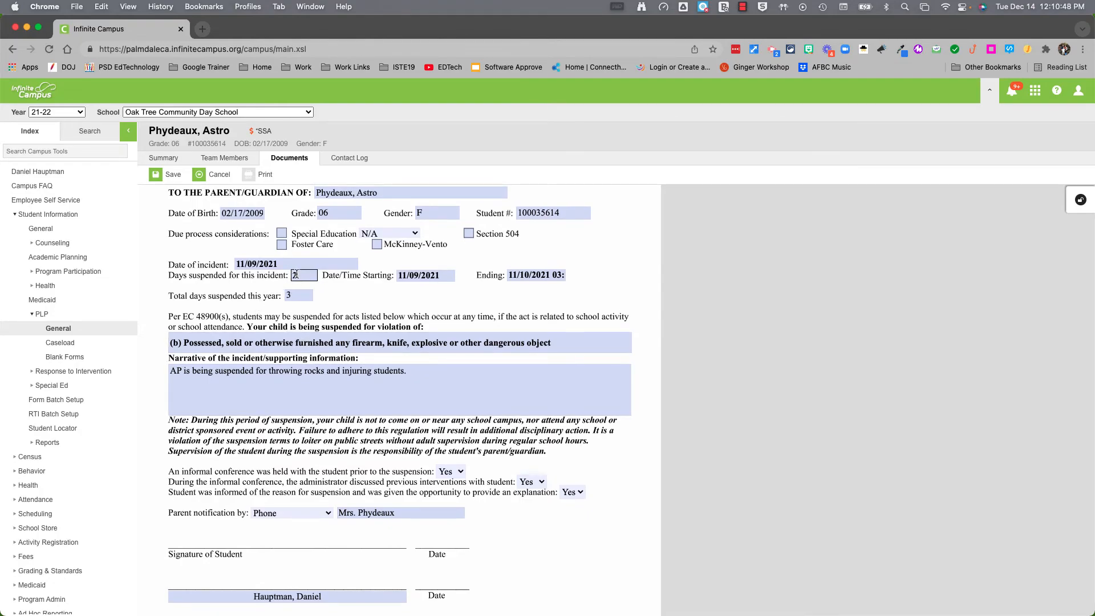
# Change the letter's date from 12/14/2021 to 11/09/2021
pyautogui.scroll(6, 296, 275)
pyautogui.scroll(-1, 298, 282)
pyautogui.click(240, 301)
pyautogui.moveTo(241, 301); pyautogui.dragTo(158, 303)
pyautogui.write('11/')
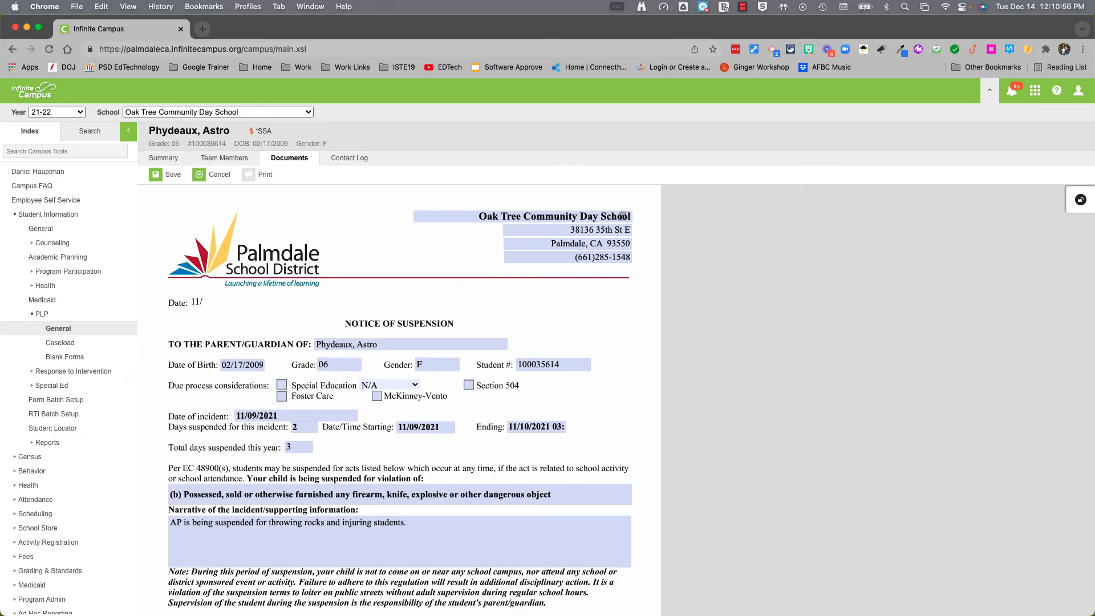
pyautogui.write('09/2021')
pyautogui.click(436, 299)
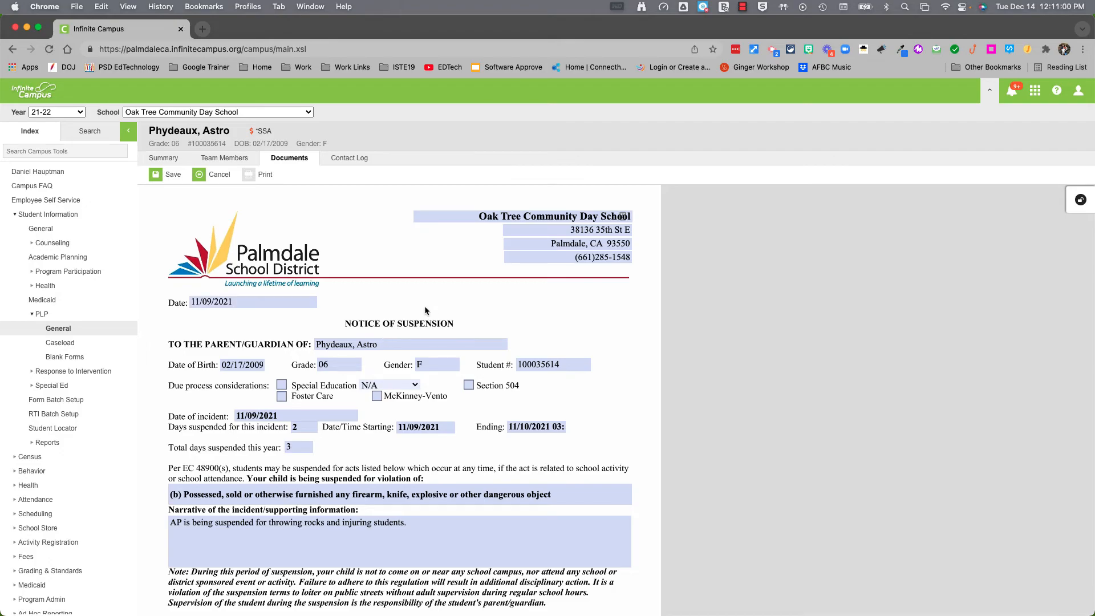
pyautogui.scroll(2, 427, 305)
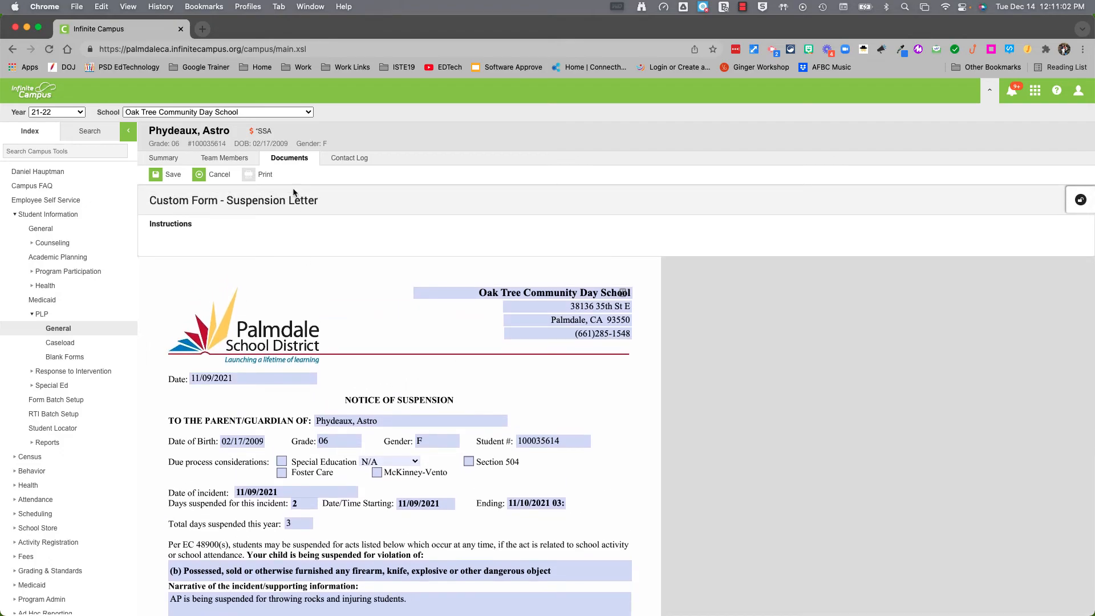
# Save the Suspension Letter, then select it in the Documents list and print it to PDF
pyautogui.click(154, 175)
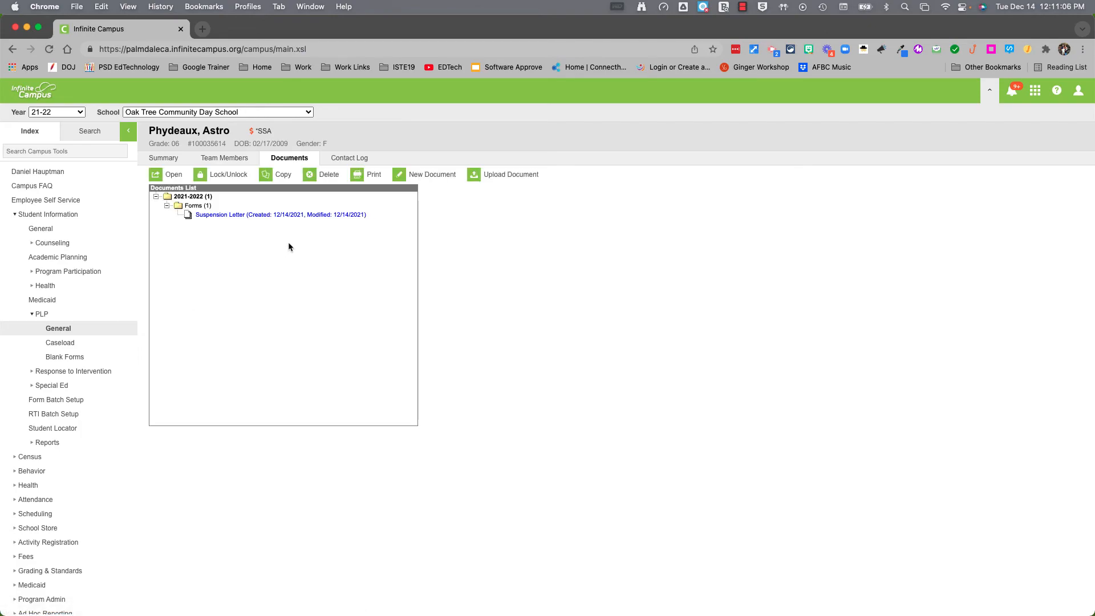
pyautogui.click(365, 175)
pyautogui.click(646, 109)
pyautogui.click(264, 215)
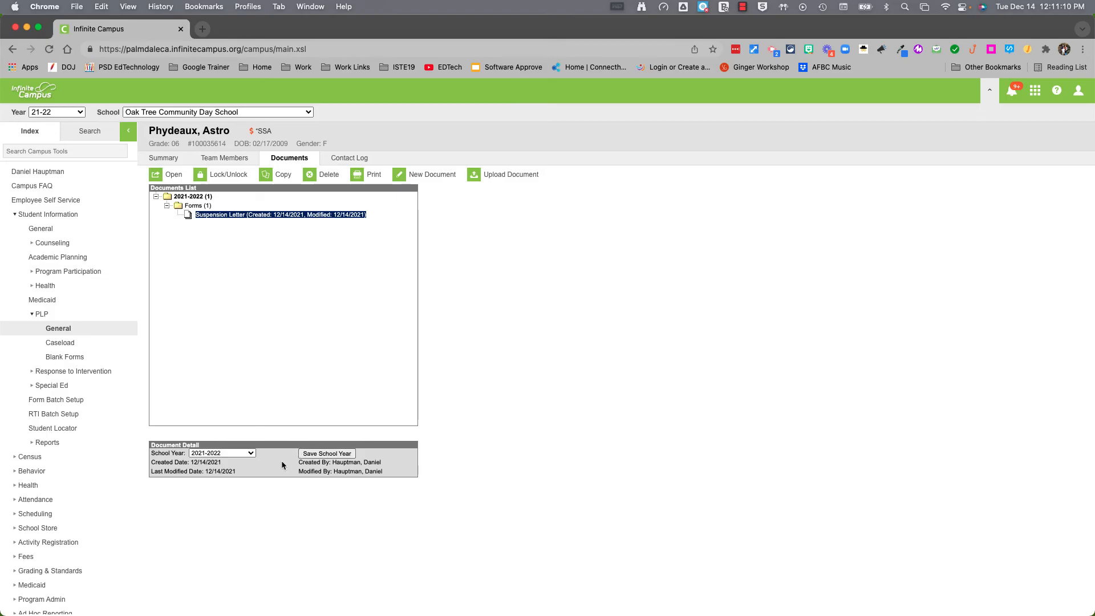
pyautogui.click(366, 175)
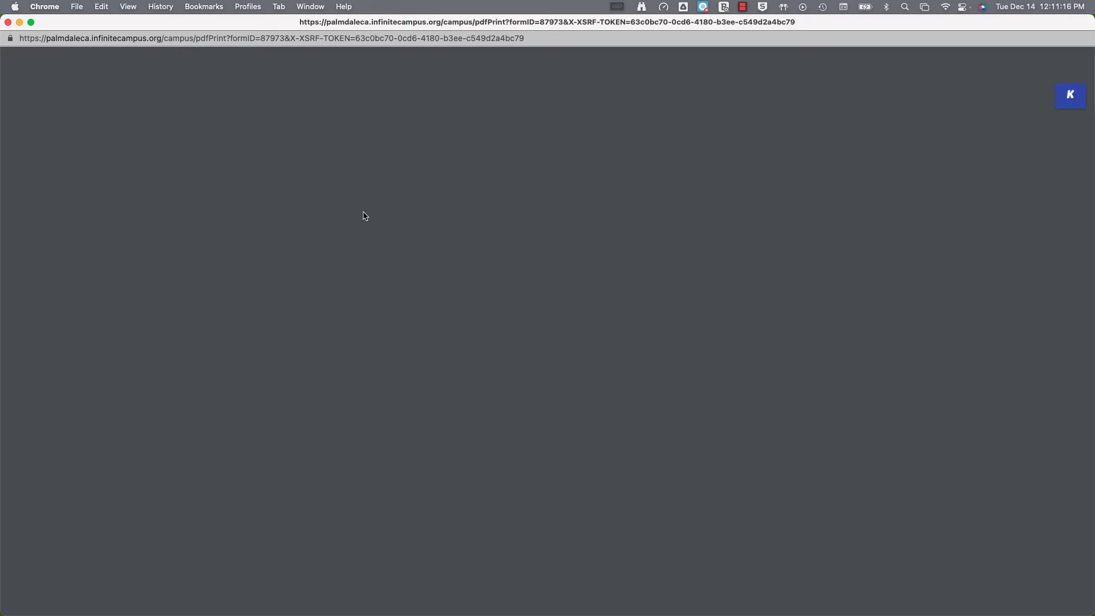
pyautogui.scroll(-1, 444, 319)
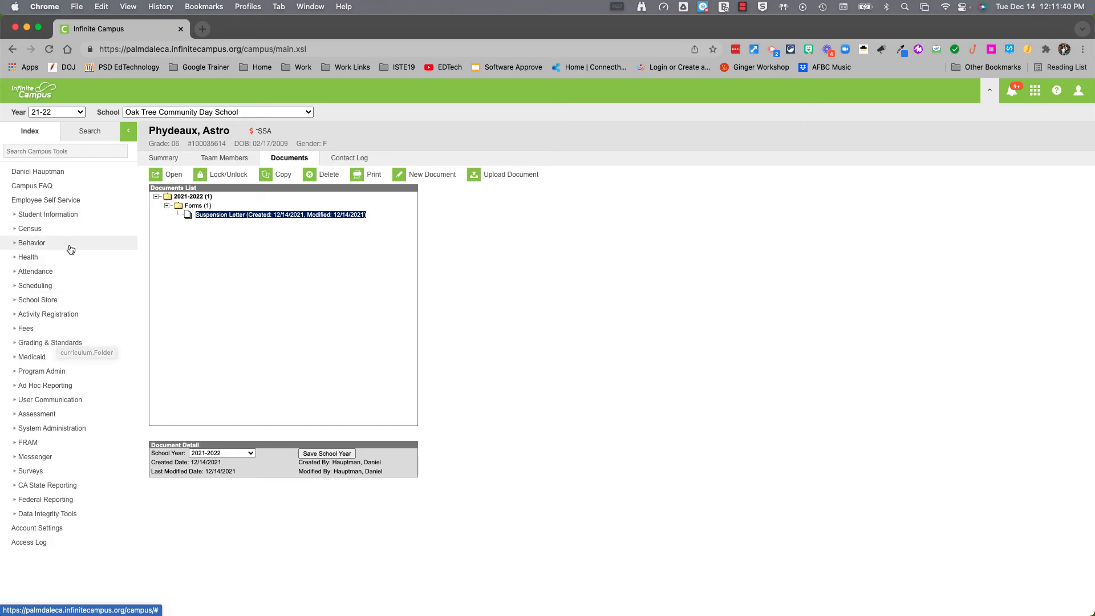
# Set the Throwing Rocks incident's status to Complete, save it, and filter incidents to Complete
pyautogui.click(40, 243)
pyautogui.click(45, 261)
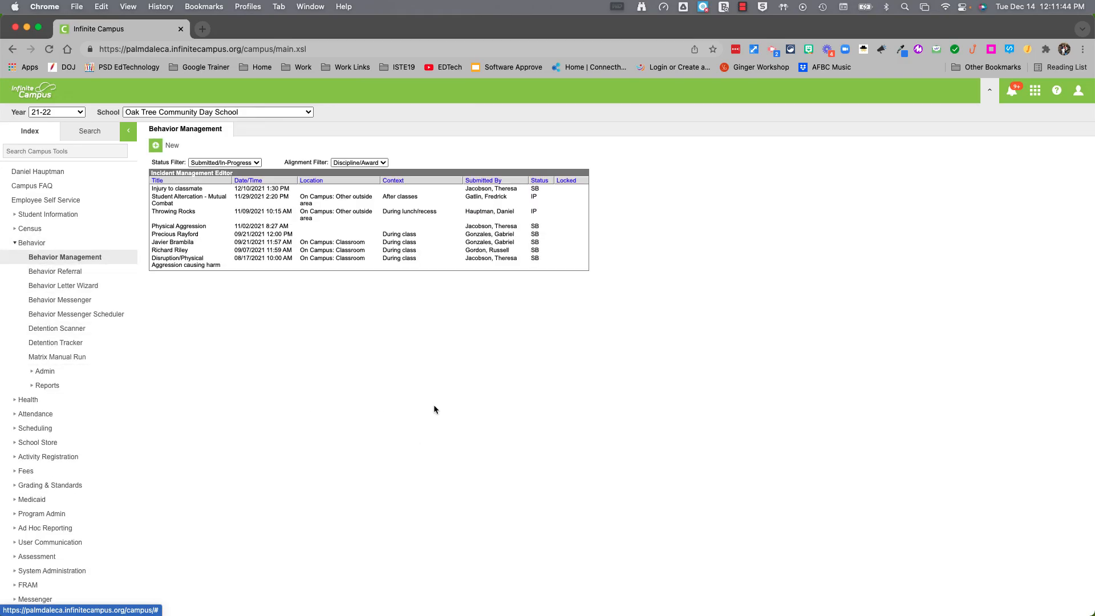
pyautogui.click(336, 220)
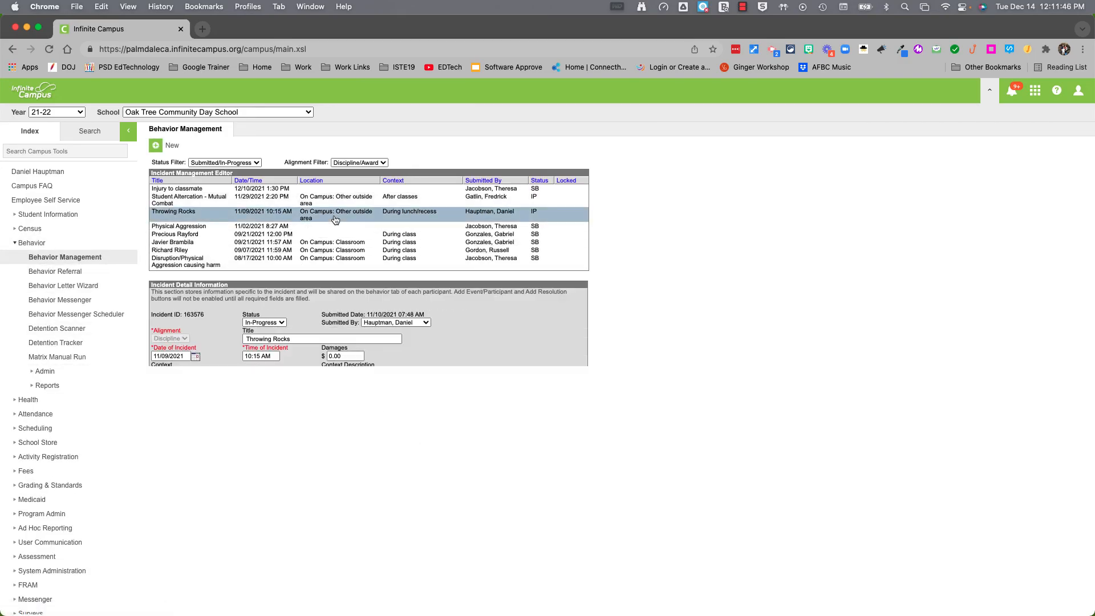
pyautogui.scroll(-2, 428, 418)
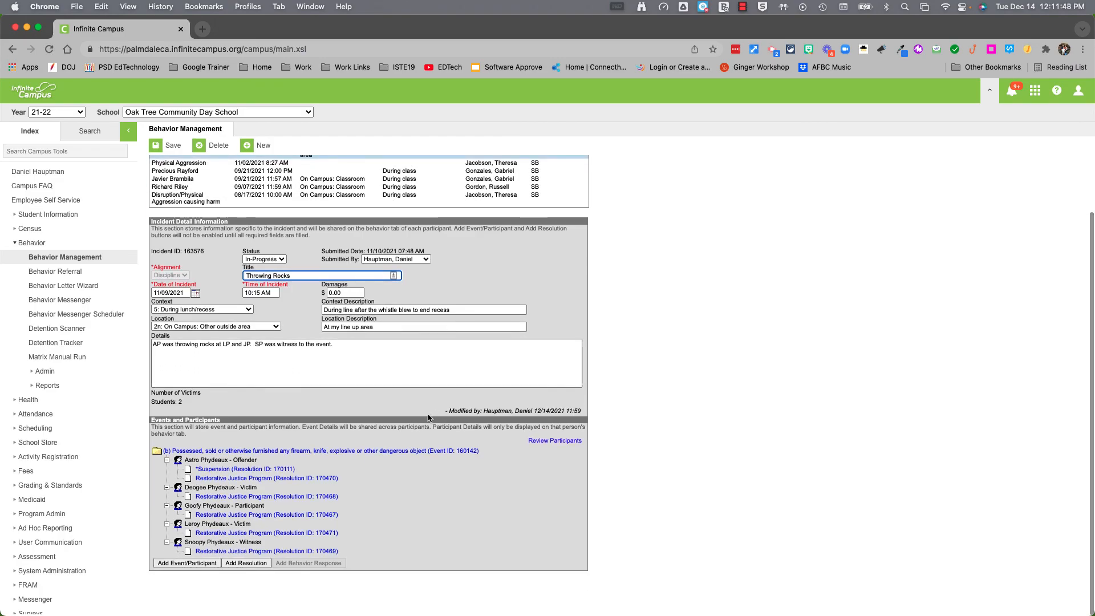
pyautogui.click(274, 259)
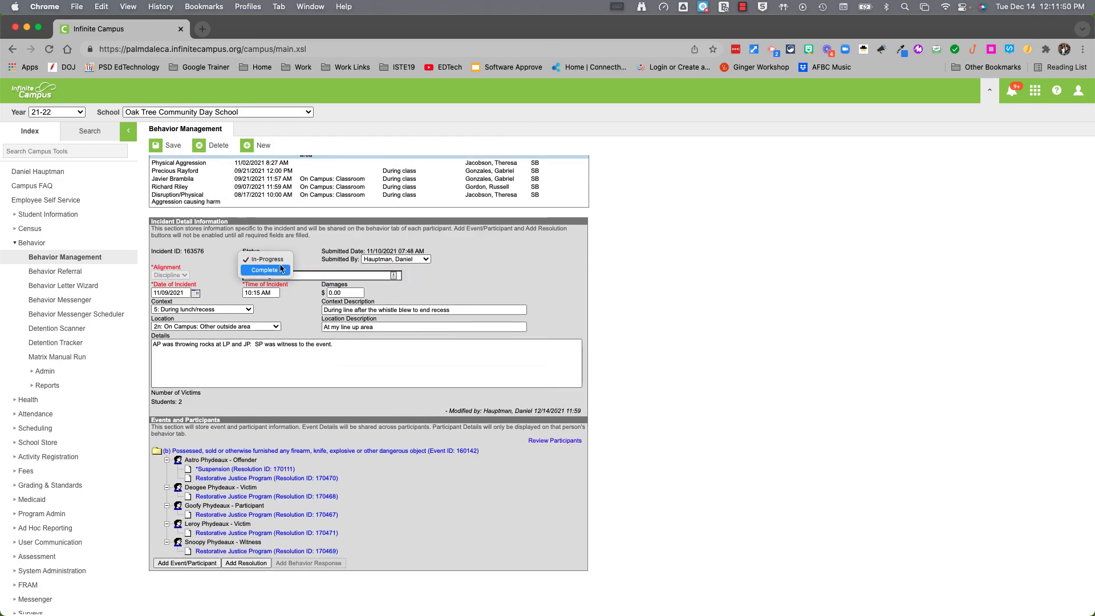
pyautogui.click(281, 269)
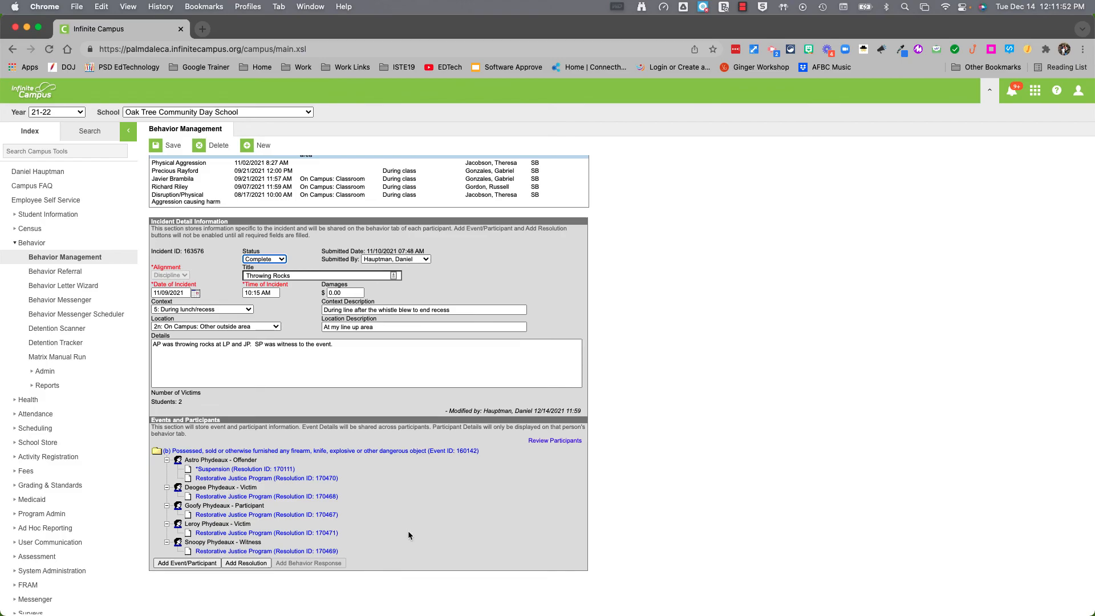
pyautogui.click(165, 145)
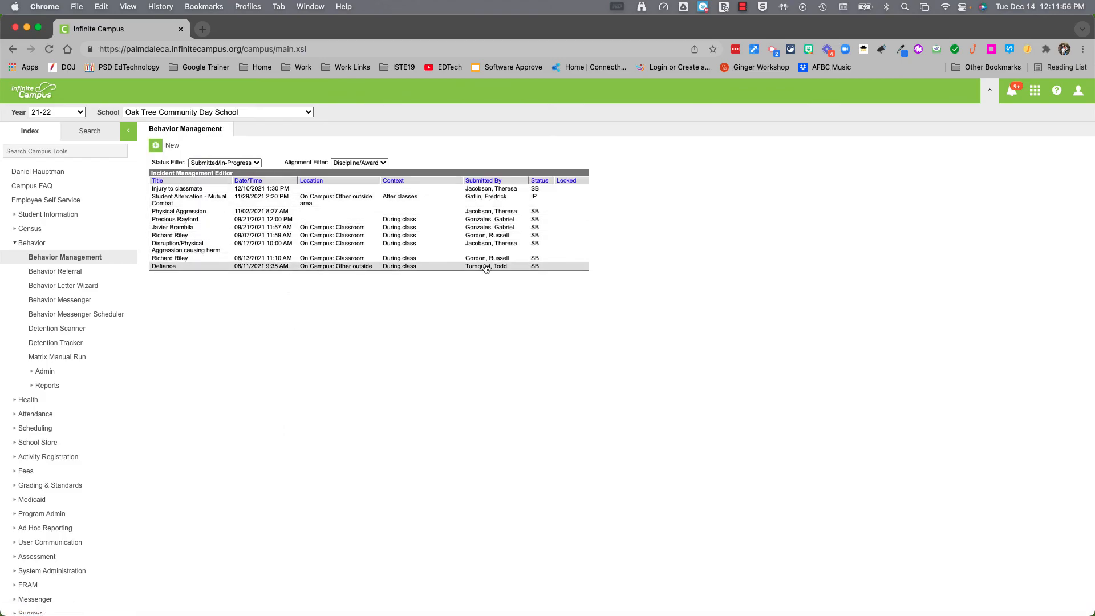
pyautogui.click(246, 163)
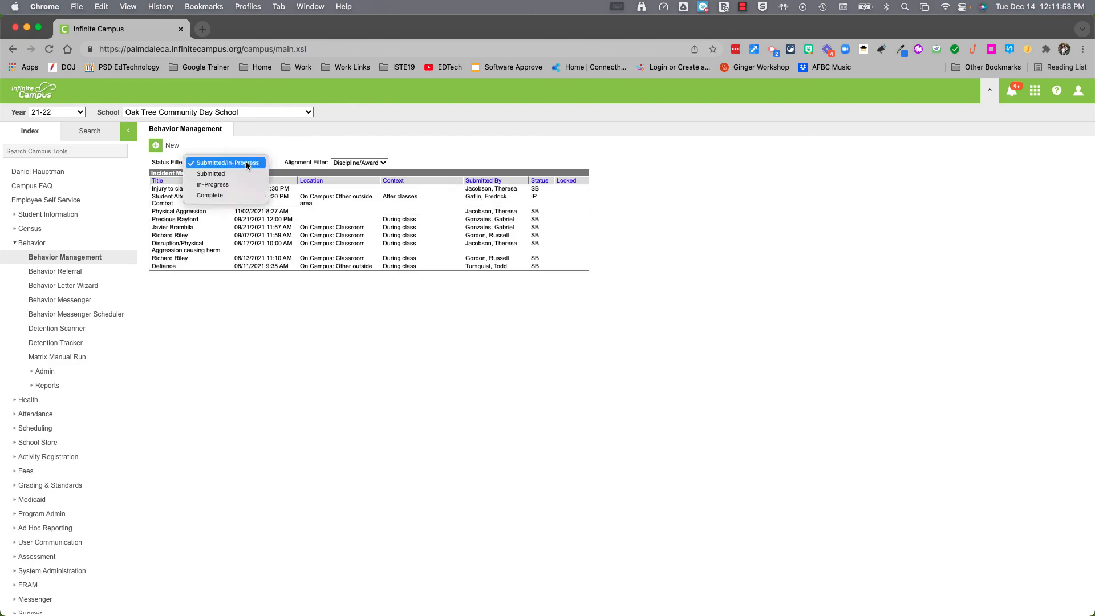
pyautogui.click(238, 196)
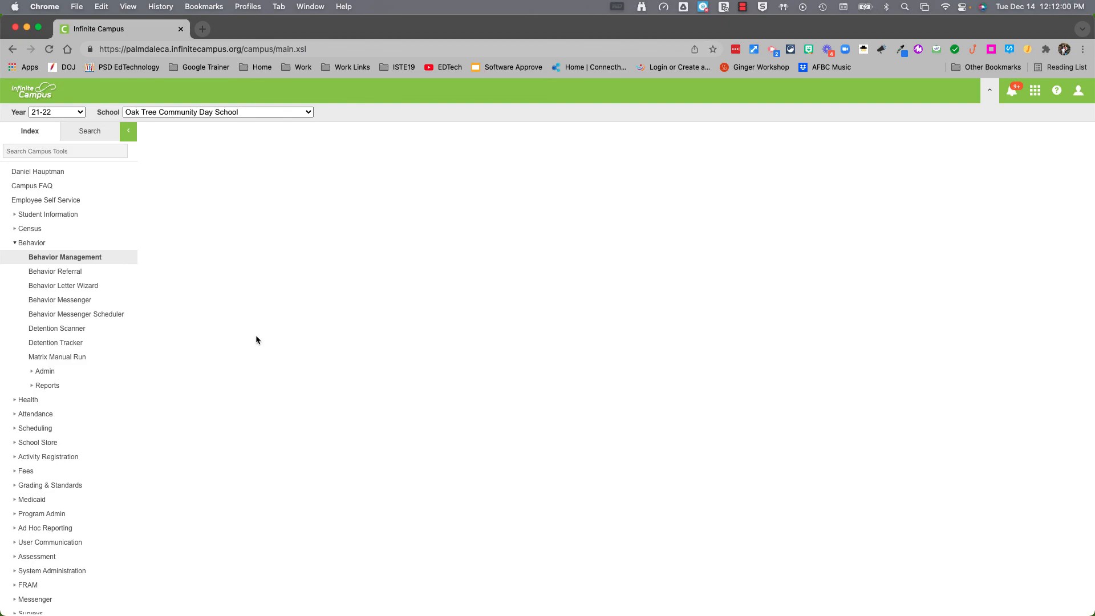